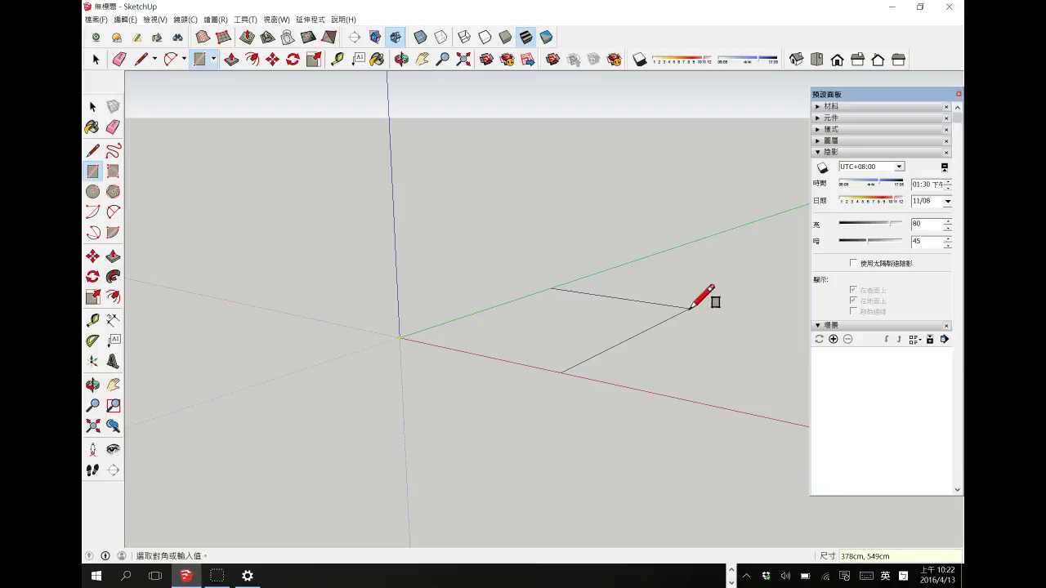
Draw a 240 x 240 cm square on the ground from the origin and make it a group.
type("240,240")
key("Return")
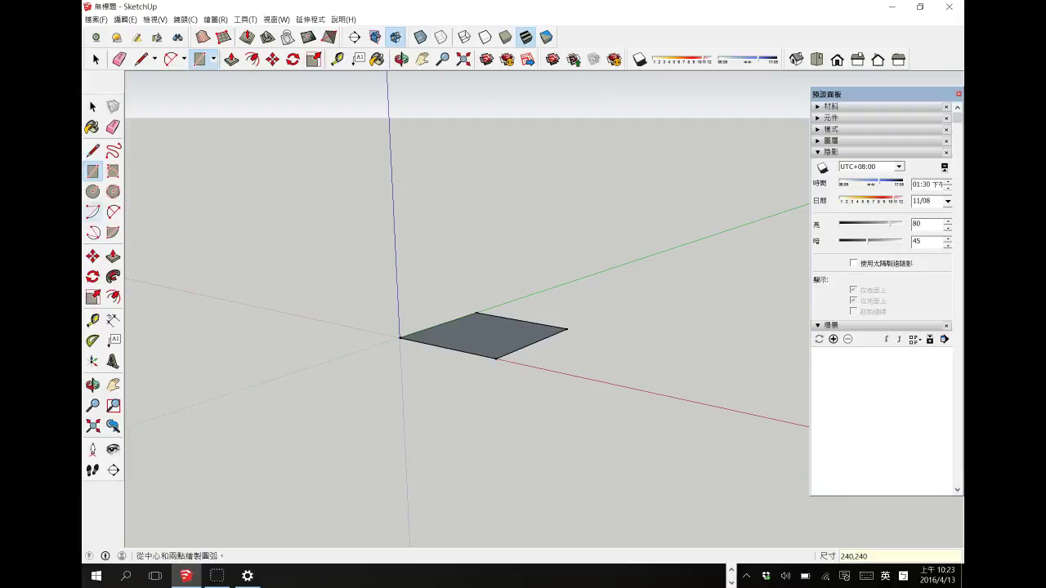
left_click(93, 106)
left_click(473, 344)
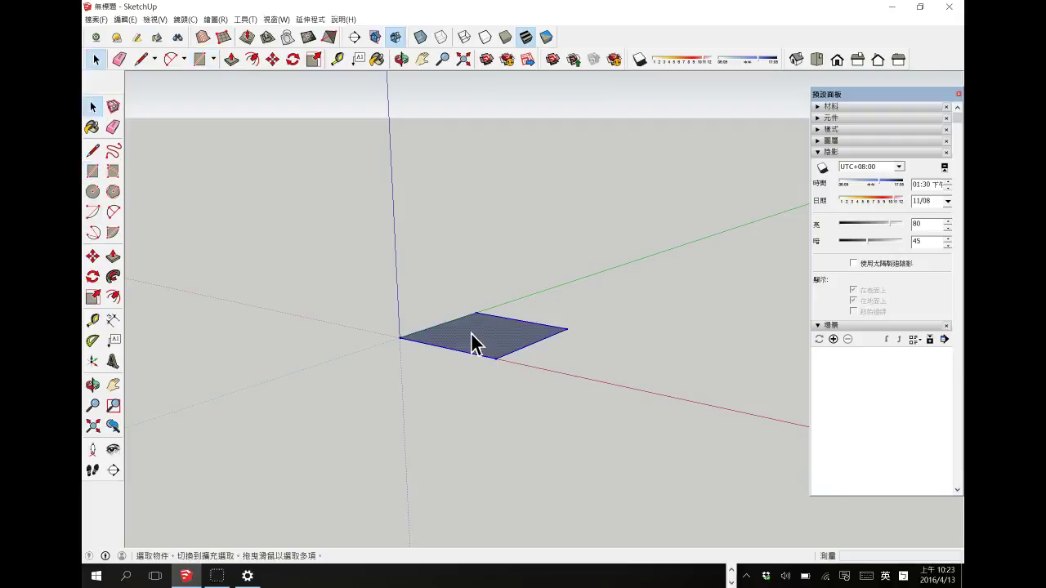
right_click(474, 336)
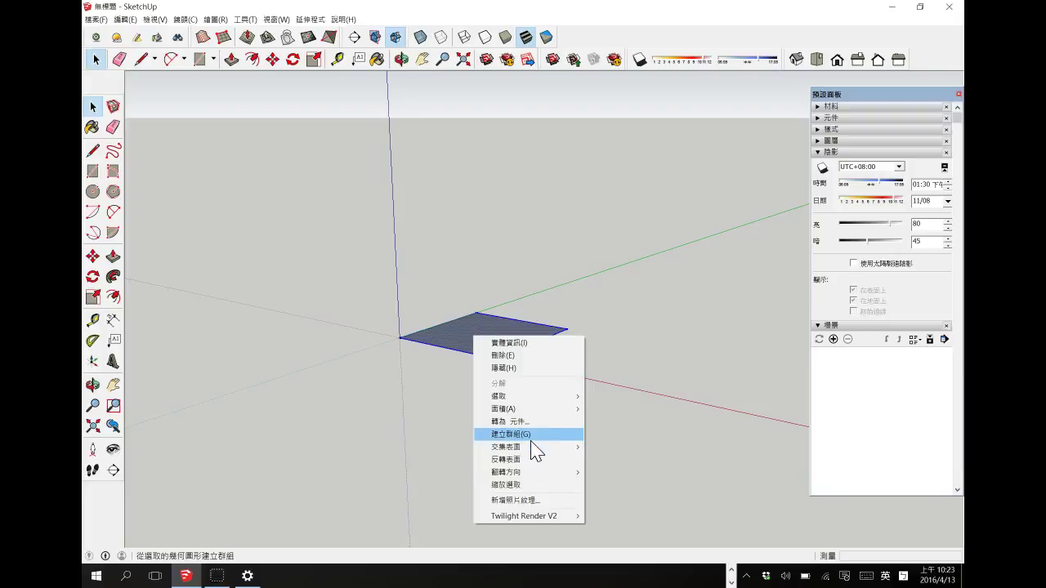
left_click(536, 433)
Inside the group, extrude the square upward 240 cm into a cube, then leave the group.
double_click(463, 324)
left_click(115, 257)
left_click_drag(444, 339, 443, 268)
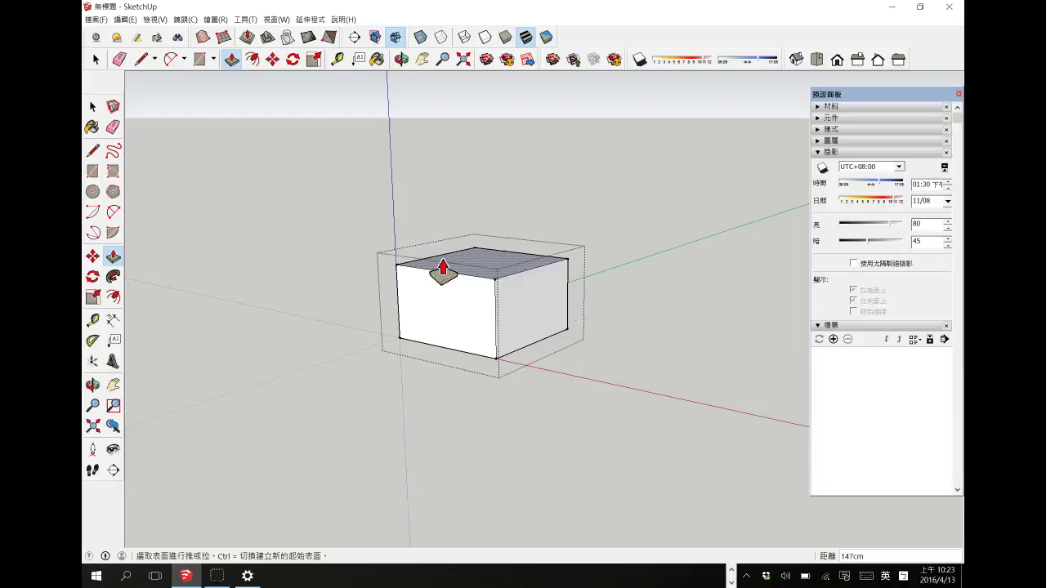
type("240")
key("Return")
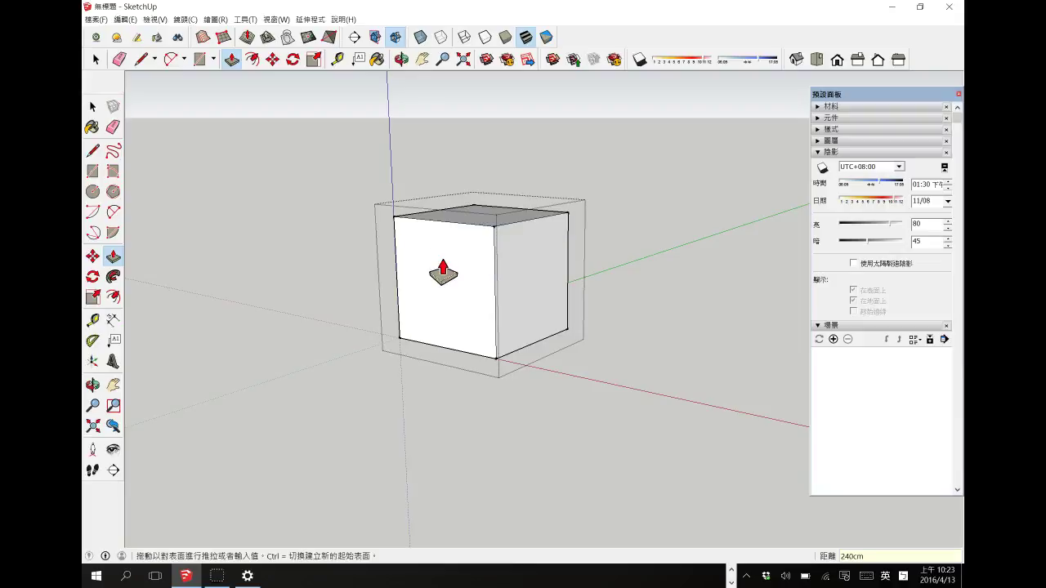
left_click(91, 108)
left_click(315, 168)
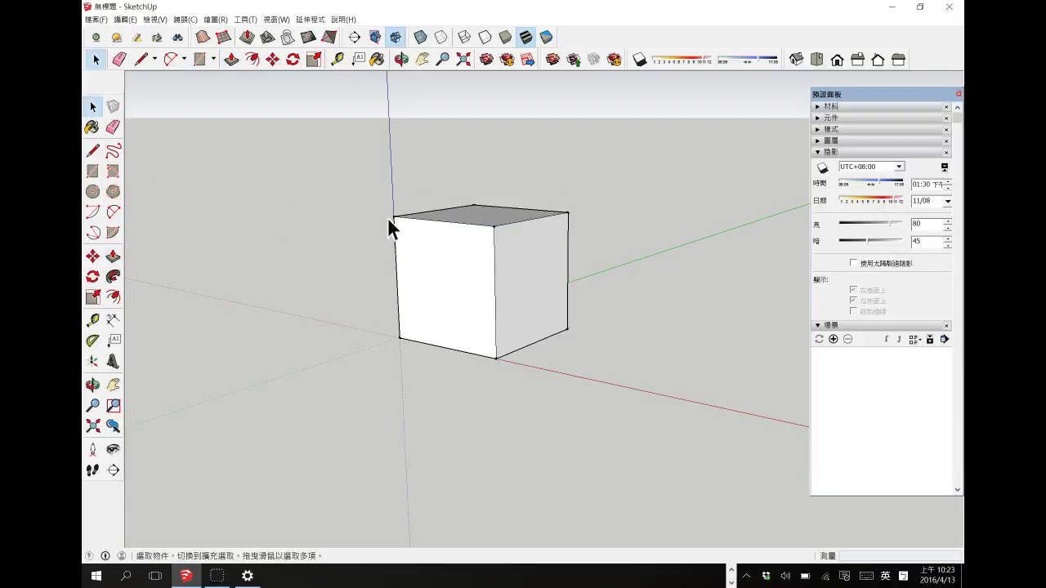
Place a construction guide along the cube's bottom side edge that runs parallel to the green axis.
scroll(414, 267, "up", 3)
left_click(425, 286)
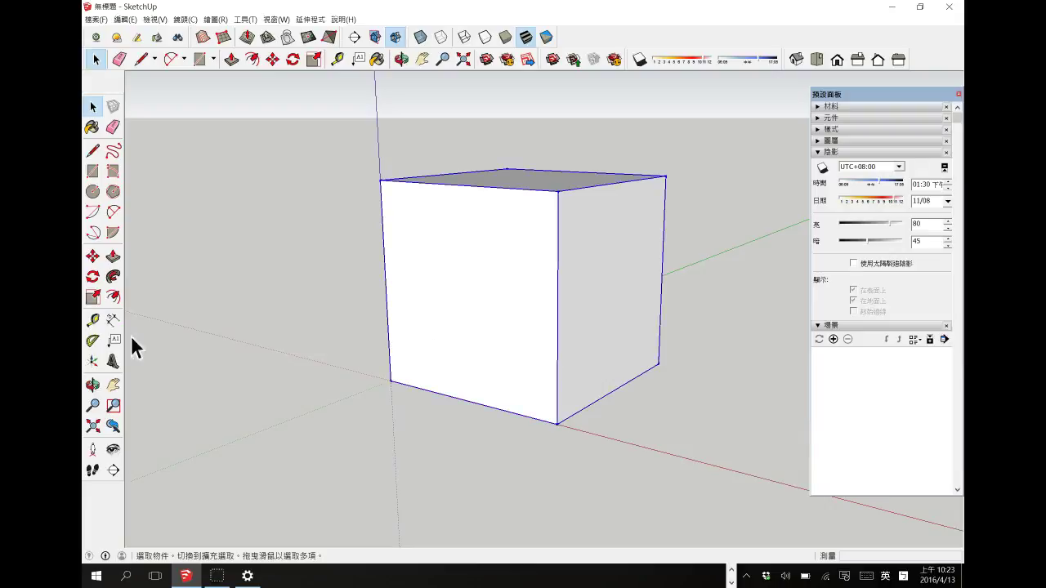
left_click(93, 321)
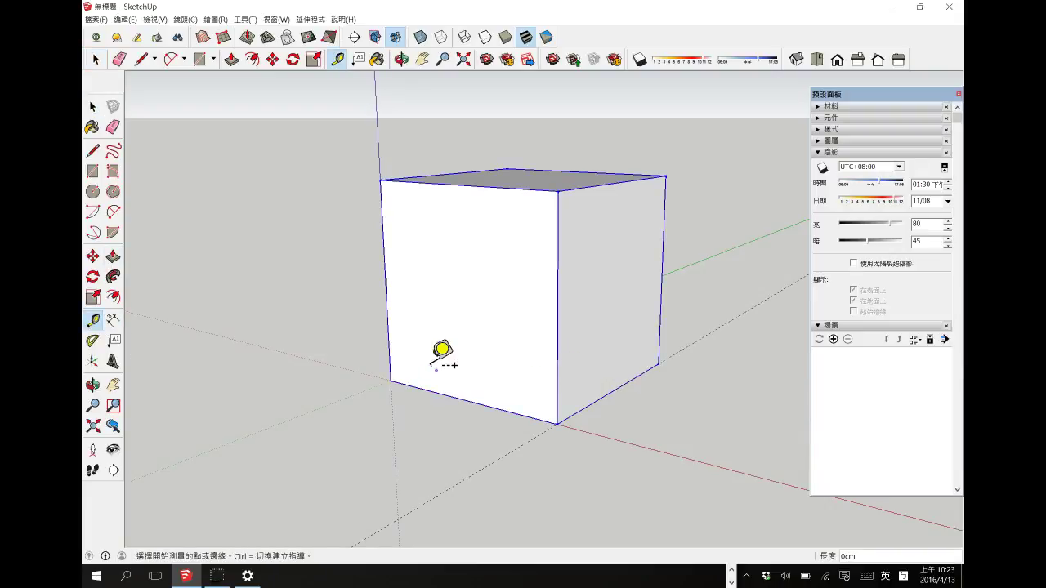
left_click(95, 59)
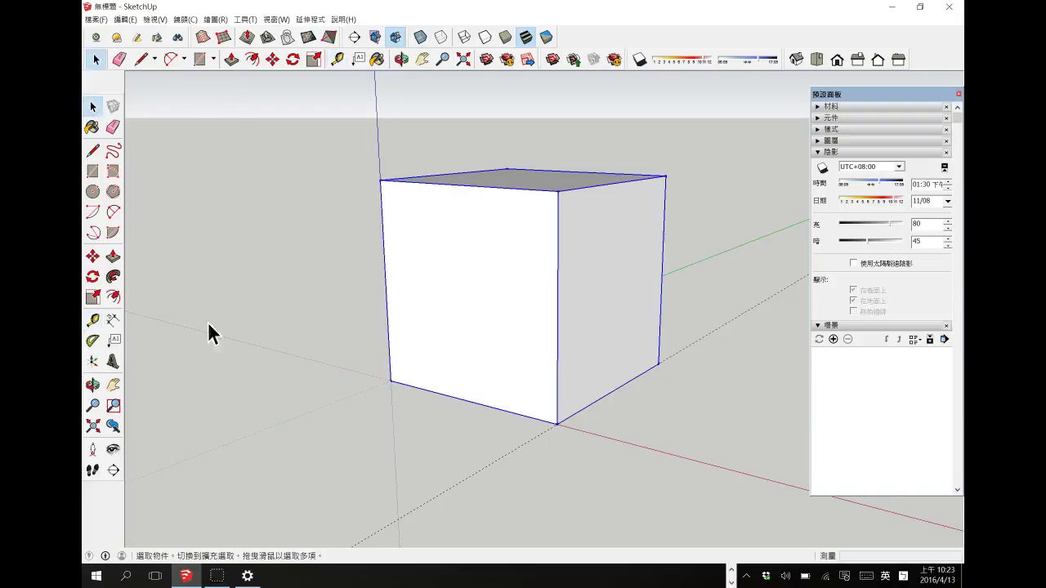
Move the cube 50 cm along the green axis, away from the origin, and deselect it.
left_click(92, 256)
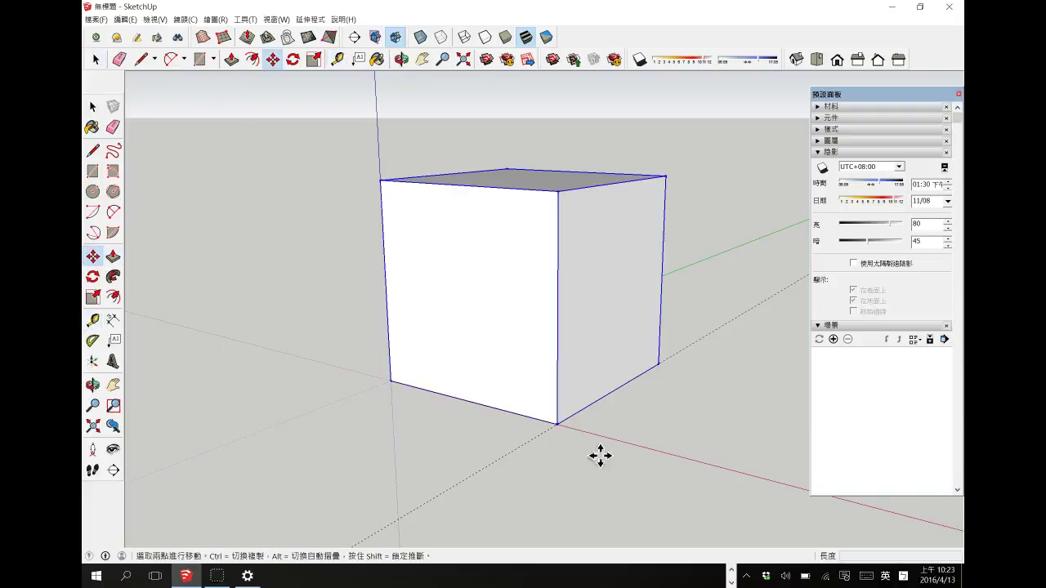
left_click(558, 422)
type("50")
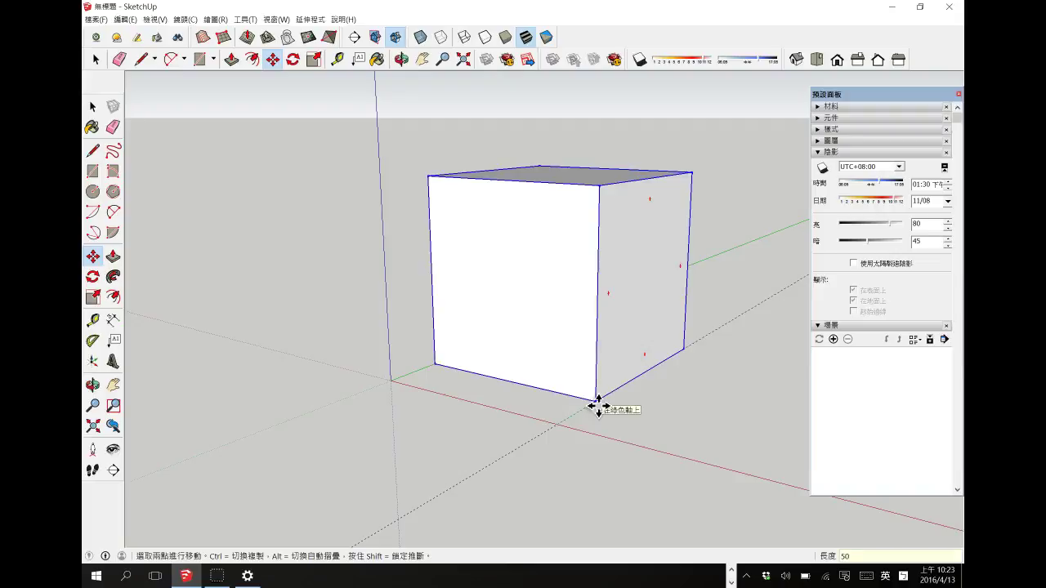
key("Return")
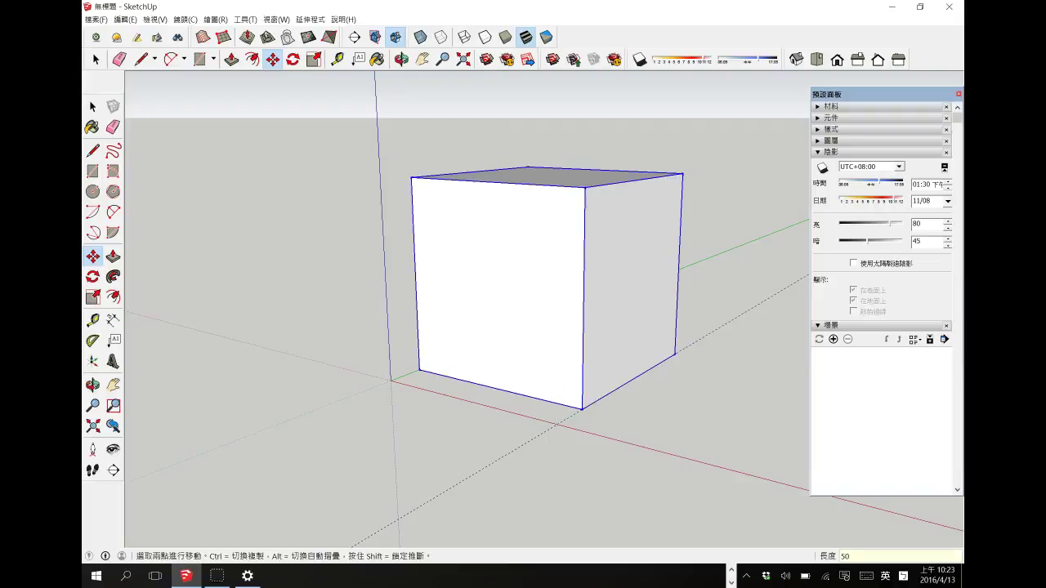
key("space")
left_click(344, 212)
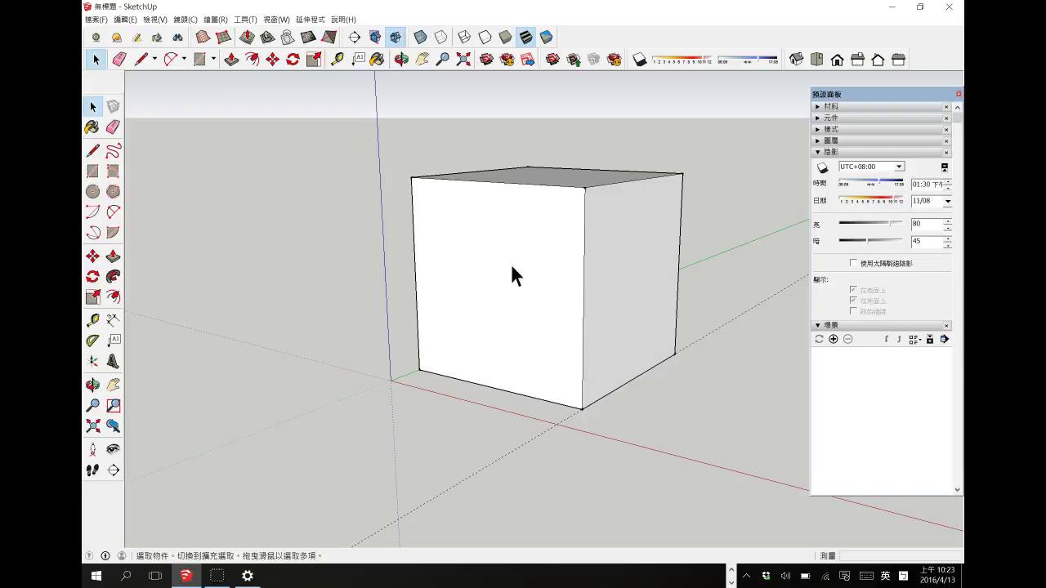
Place a vertical construction guide on the cube's front face, 120 cm from the edge nearest the blue axis.
left_click(93, 385)
left_click_drag(476, 373, 602, 367)
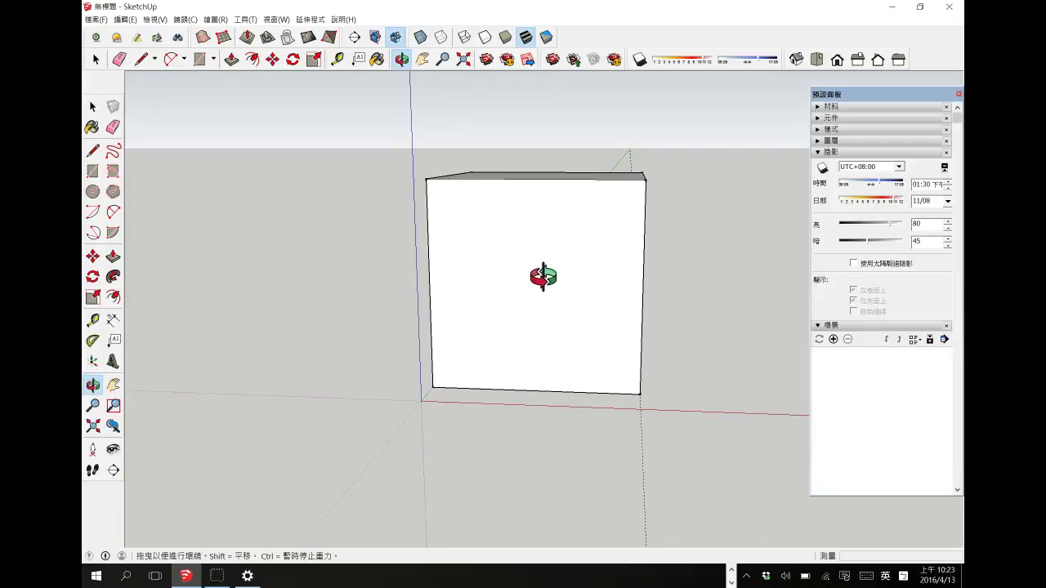
left_click_drag(655, 286, 625, 271)
left_click_drag(556, 243, 546, 223)
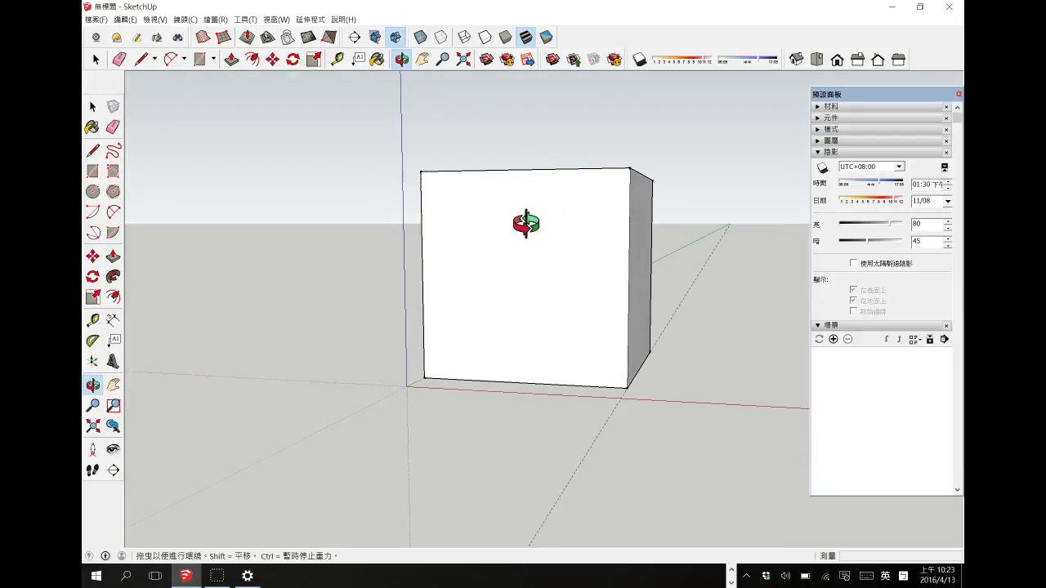
left_click_drag(528, 224, 515, 224)
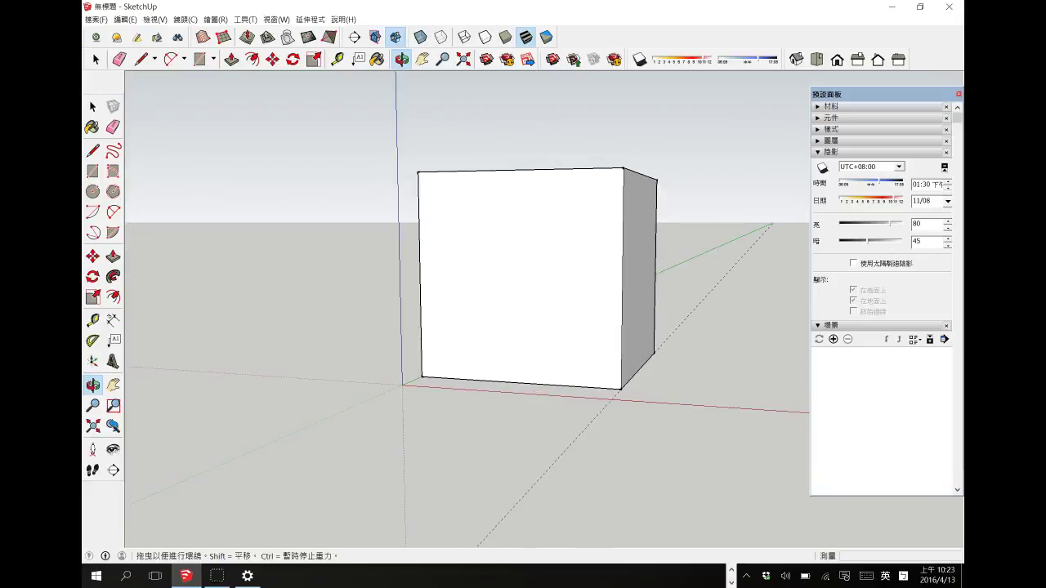
left_click(92, 320)
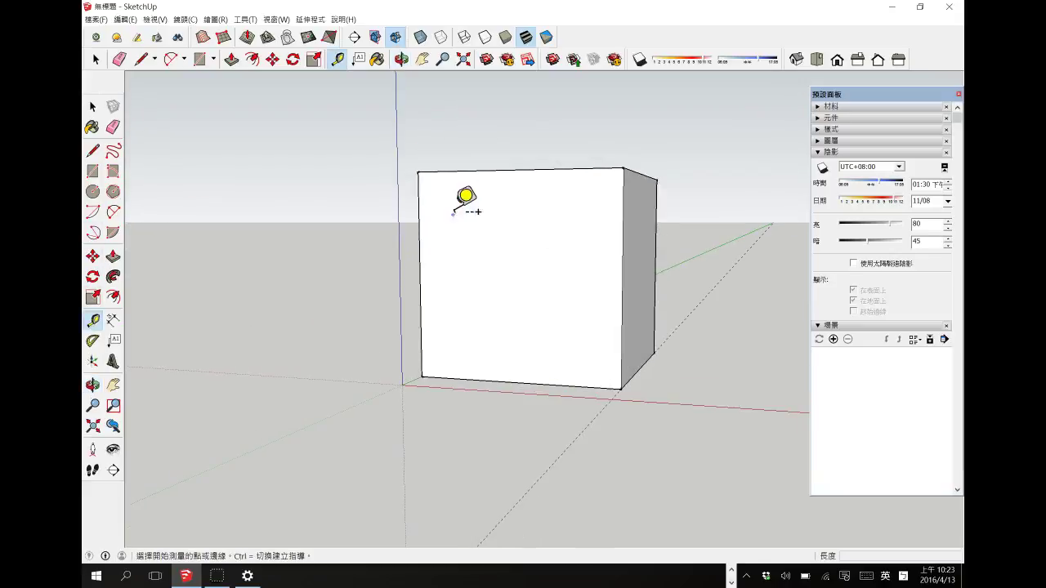
left_click(418, 220)
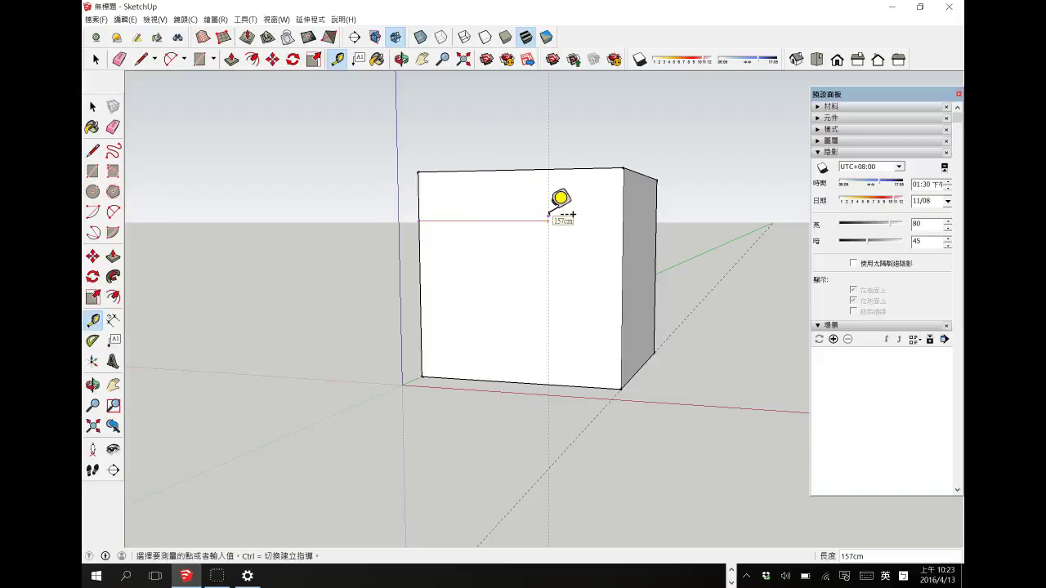
key("Return")
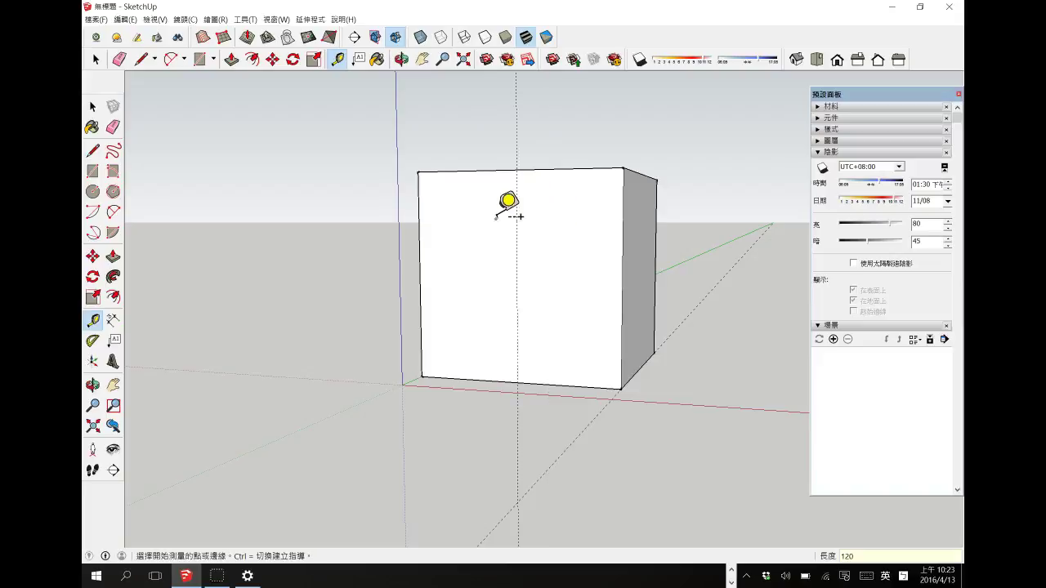
Draw a 120 x 240 cm rectangle over the front face's left half, up to the vertical guide, and group it.
left_click(92, 170)
left_click(418, 171)
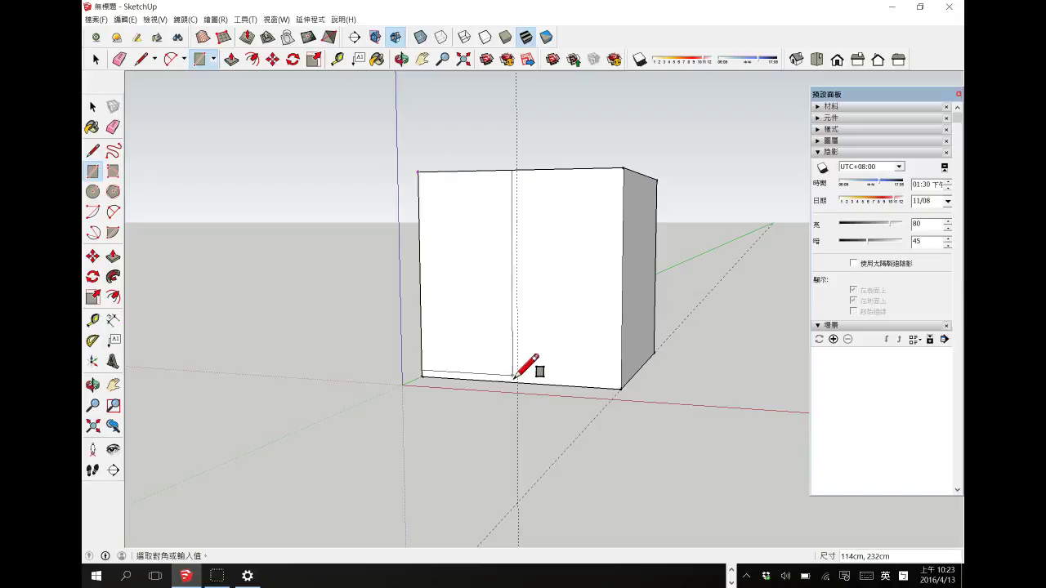
left_click(518, 382)
left_click(92, 106)
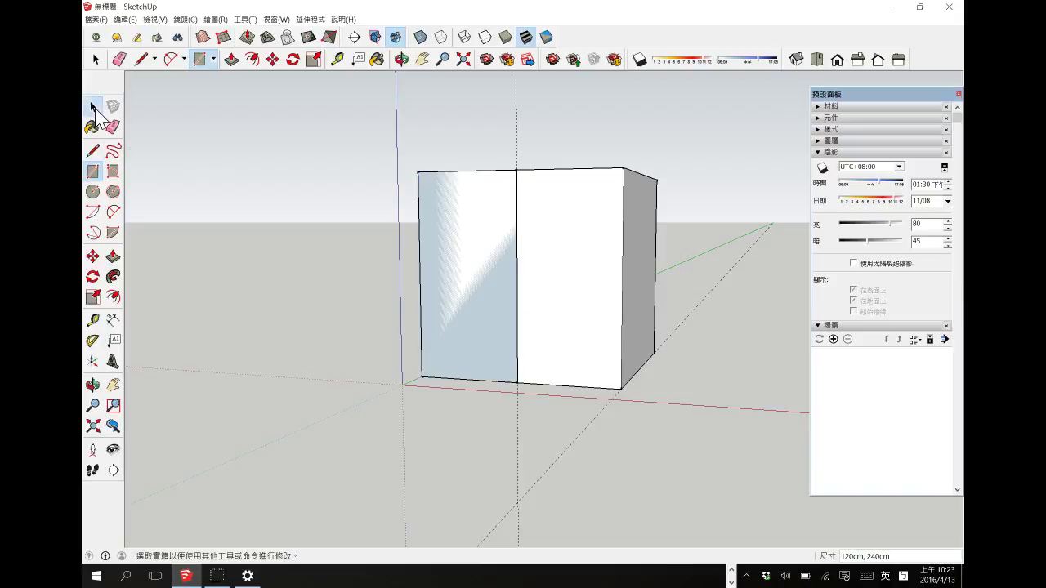
left_click(480, 219)
right_click(480, 219)
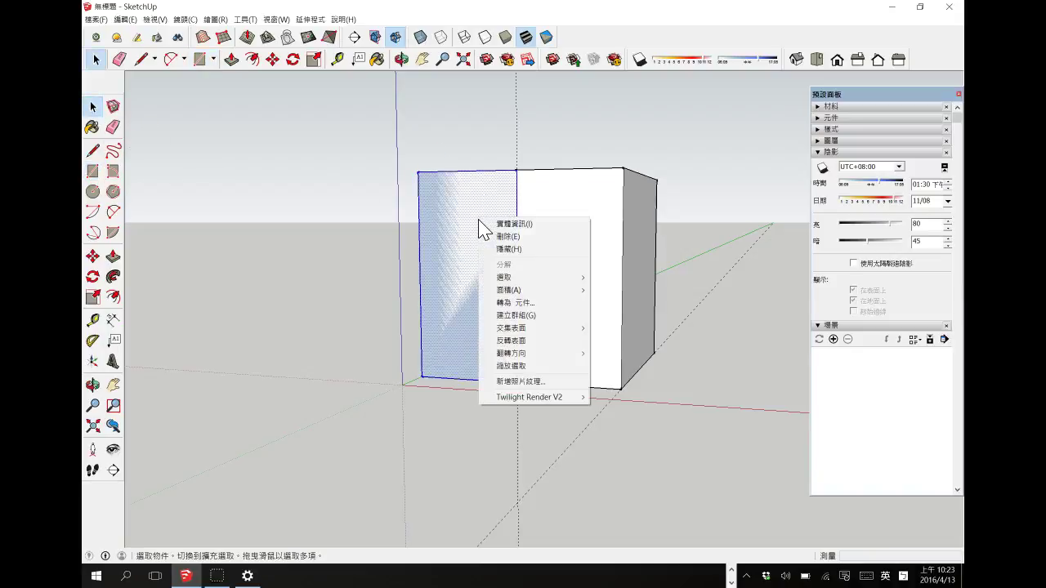
left_click(515, 316)
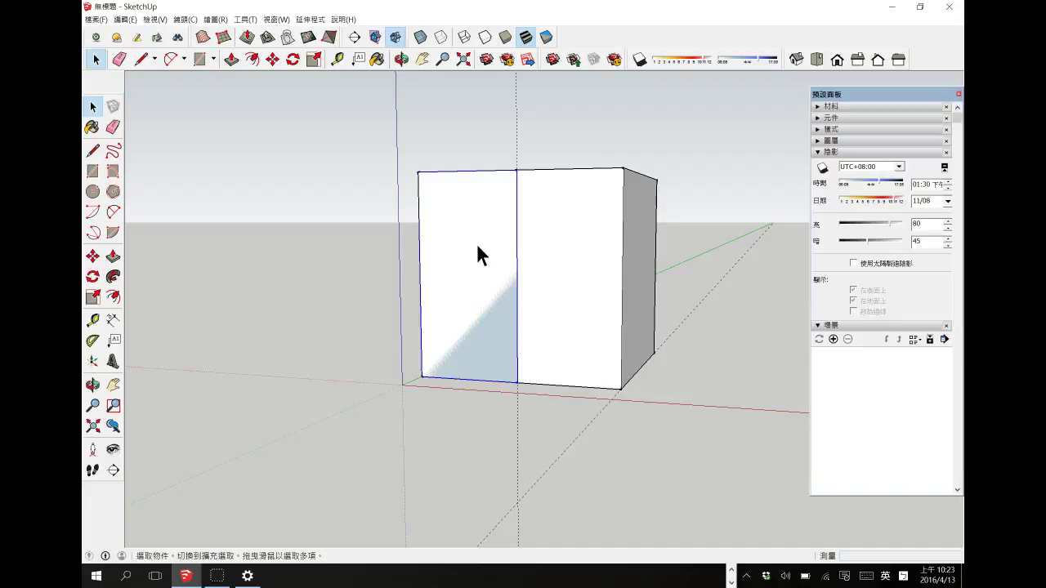
Inside the panel group, offset the rectangle's outline inward and delete the inner face to leave a thin frame.
double_click(477, 238)
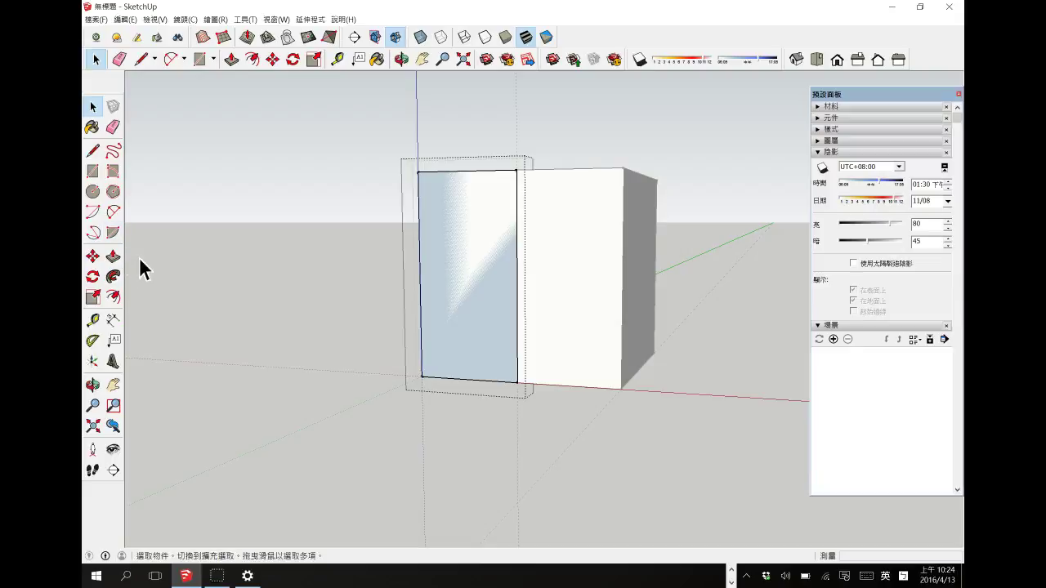
left_click(112, 297)
left_click(478, 173)
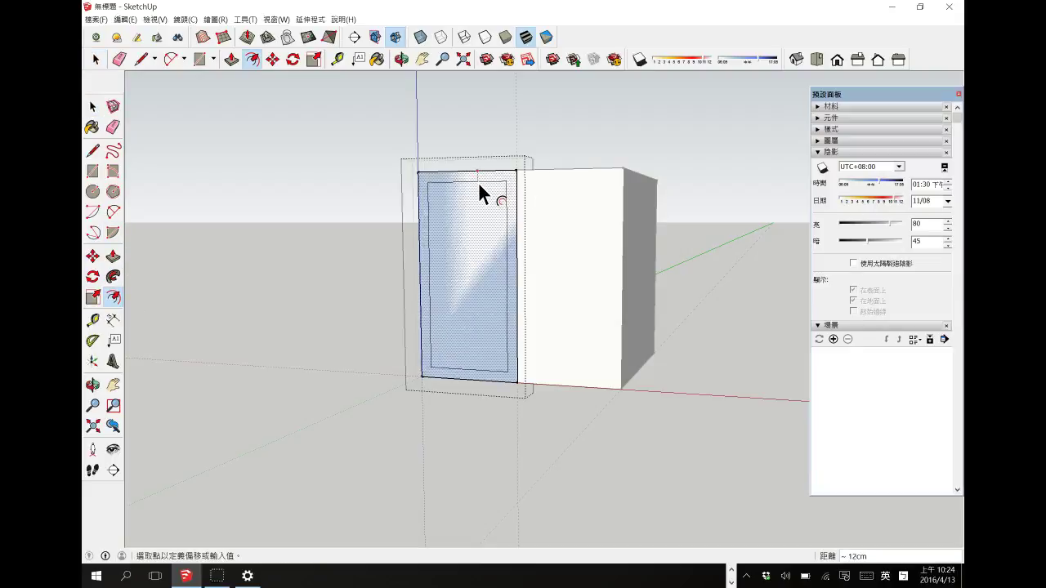
left_click(479, 184)
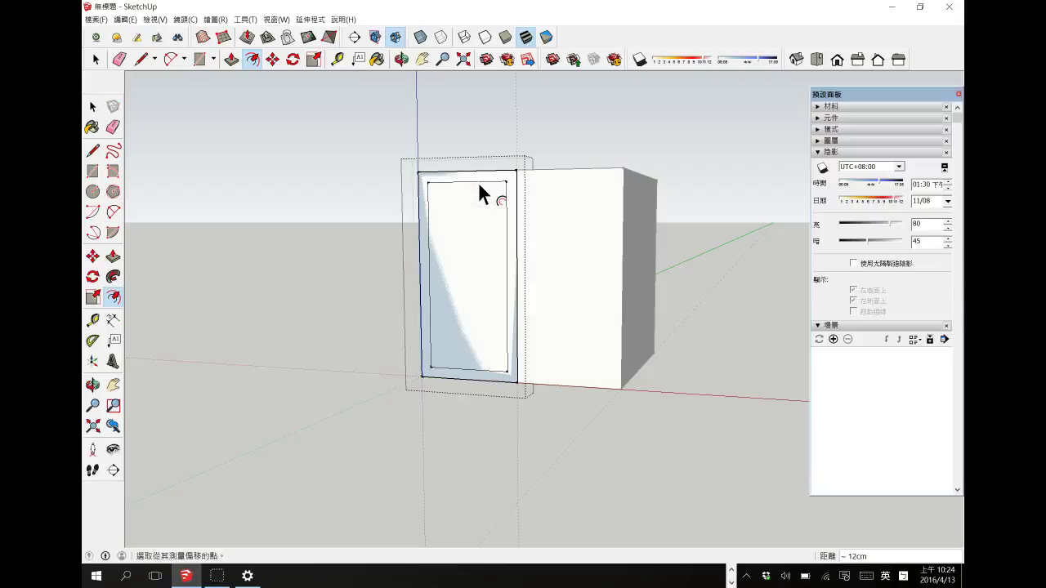
key("Return")
left_click(92, 106)
left_click(489, 208)
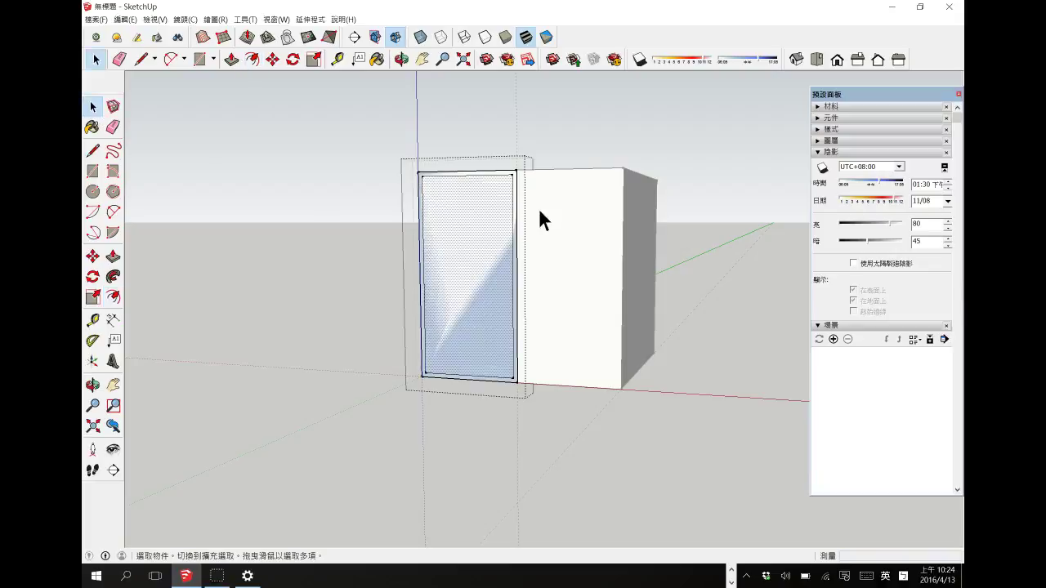
key("Escape")
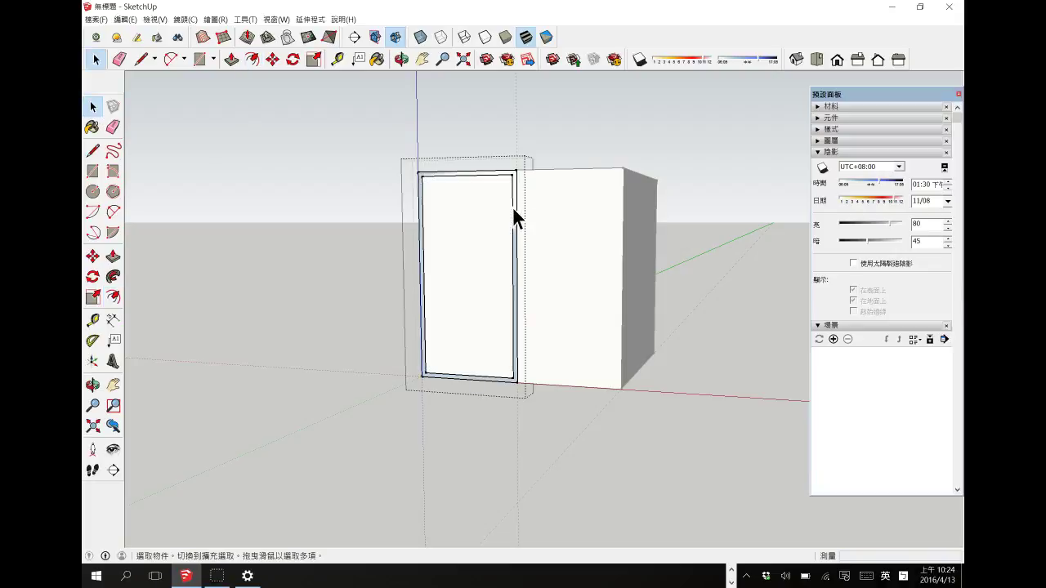
Extrude the frame face 4 cm outward from the cube and leave the group.
left_click(113, 256)
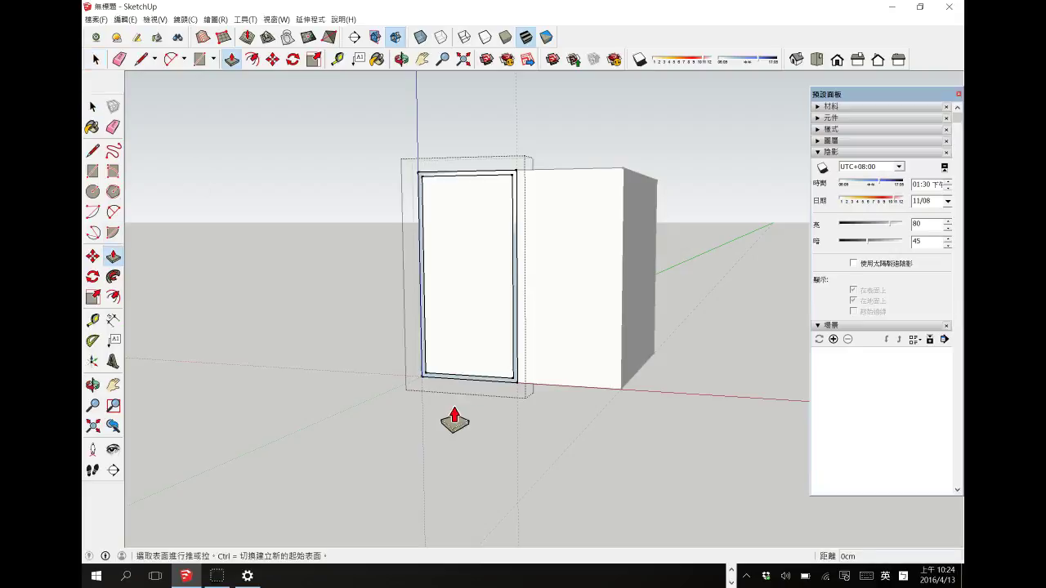
left_click_drag(426, 386, 418, 391)
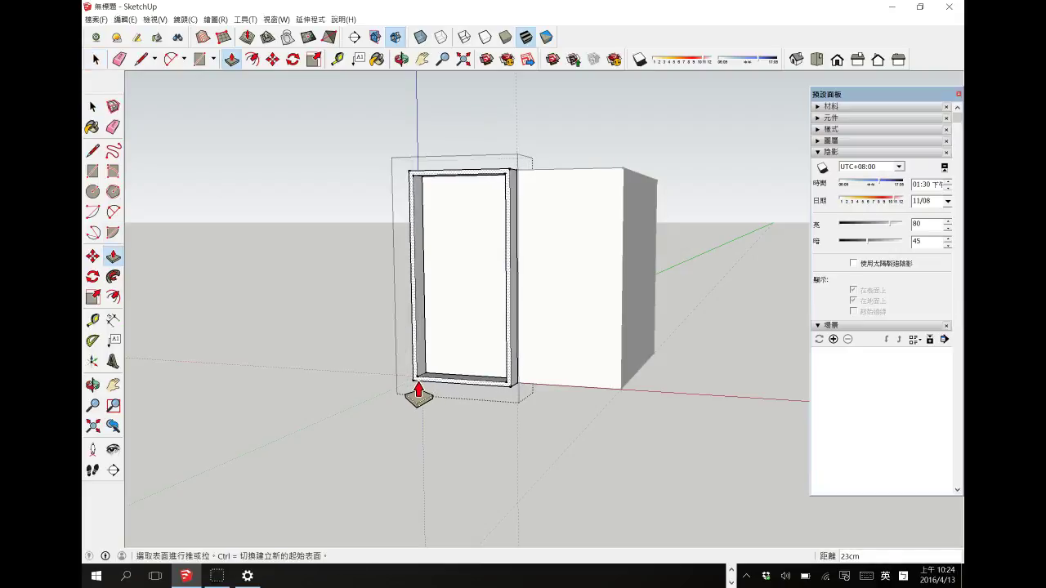
type("4")
key("Return")
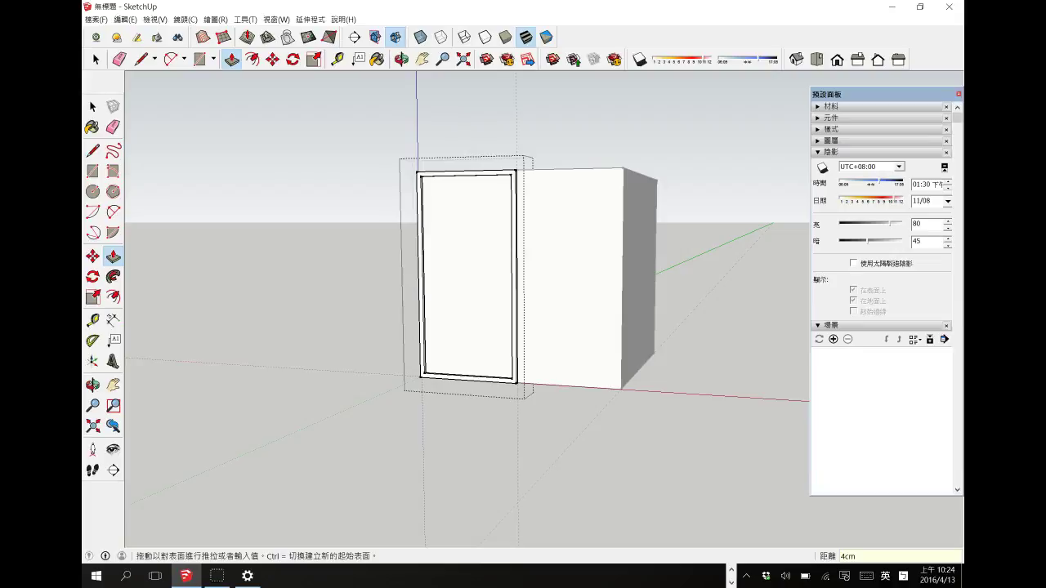
left_click(91, 109)
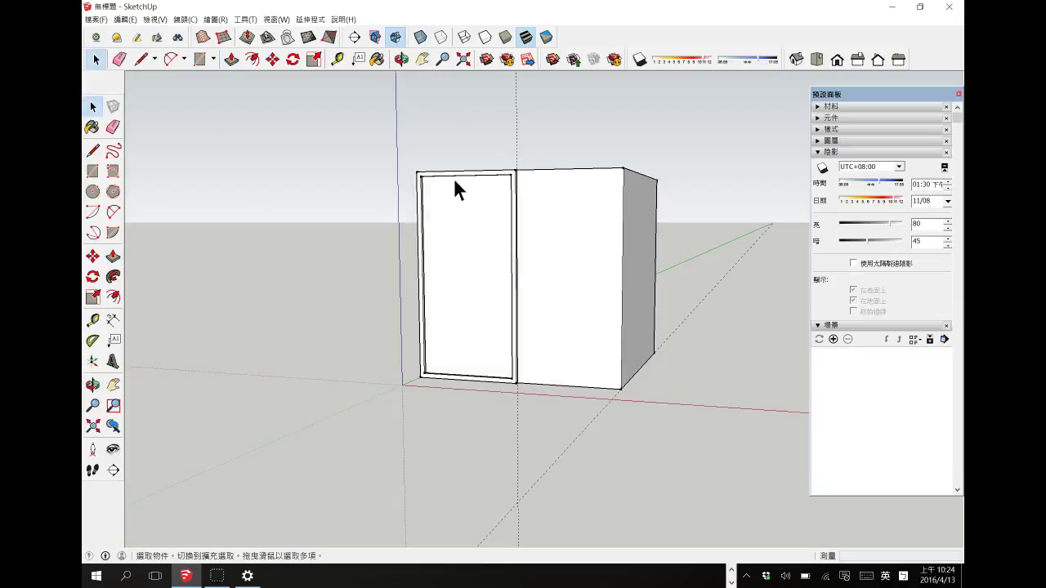
Examine the frame on the cube's front face straight on and close up at its upper corners.
left_click(92, 385)
key("F2")
left_click_drag(611, 286, 721, 270)
key("F2")
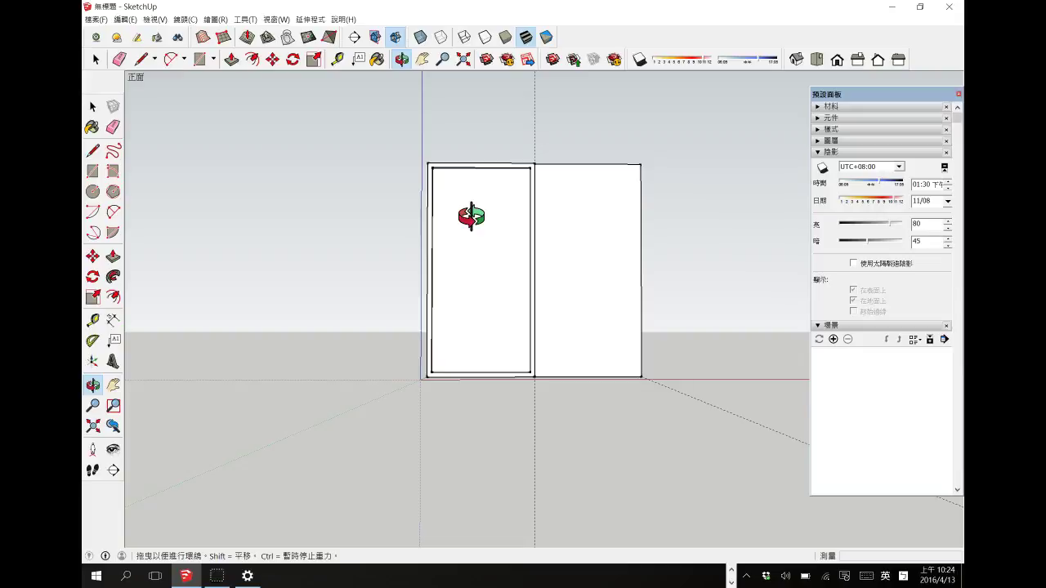
mouse_move(621, 275)
left_mouse_down()
mouse_move(462, 388)
mouse_move(485, 261)
mouse_move(493, 270)
mouse_move(463, 280)
left_mouse_up()
scroll(496, 191, "up", 6)
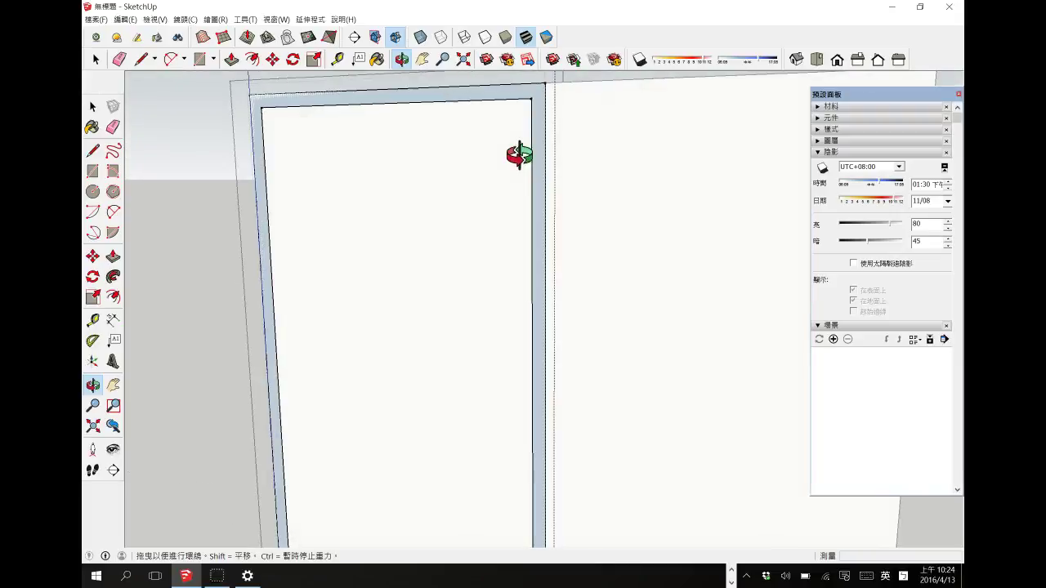
left_click(93, 106)
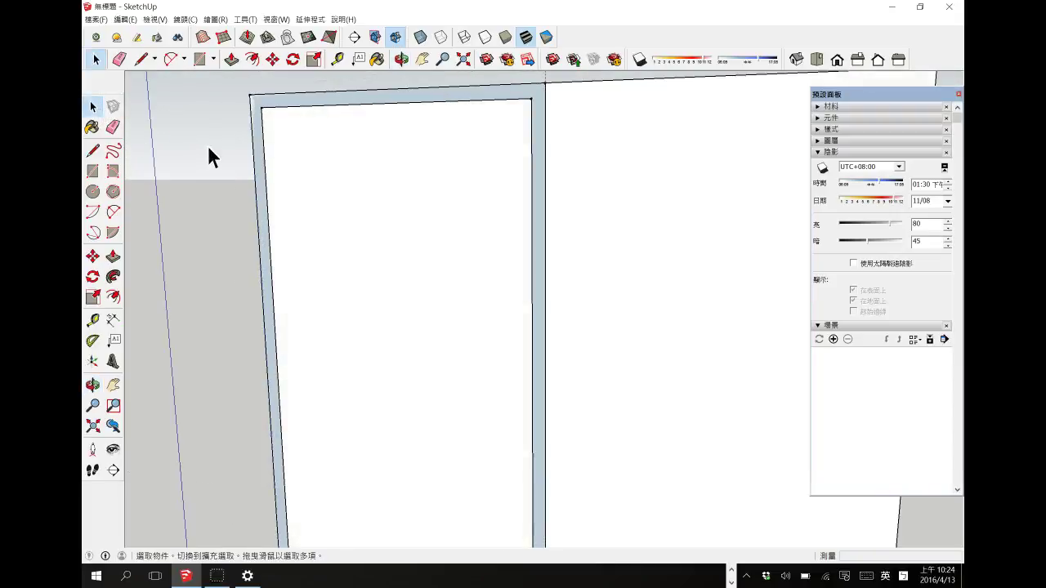
Place a horizontal guide along the frame's inner bottom edge, 230 cm below its inner top edge.
left_click(92, 385)
scroll(537, 292, "down", 5)
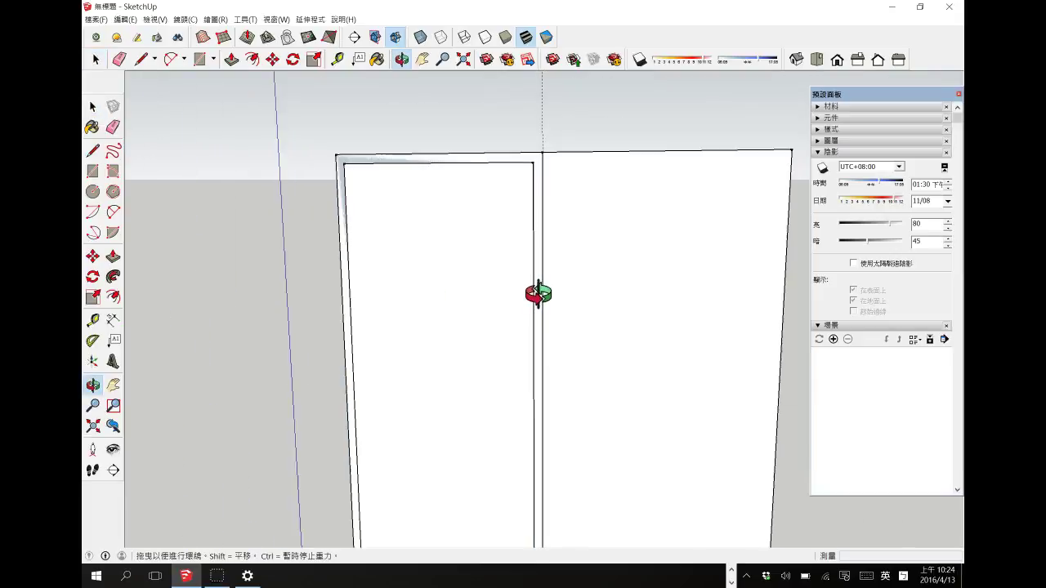
left_click_drag(564, 292, 572, 285)
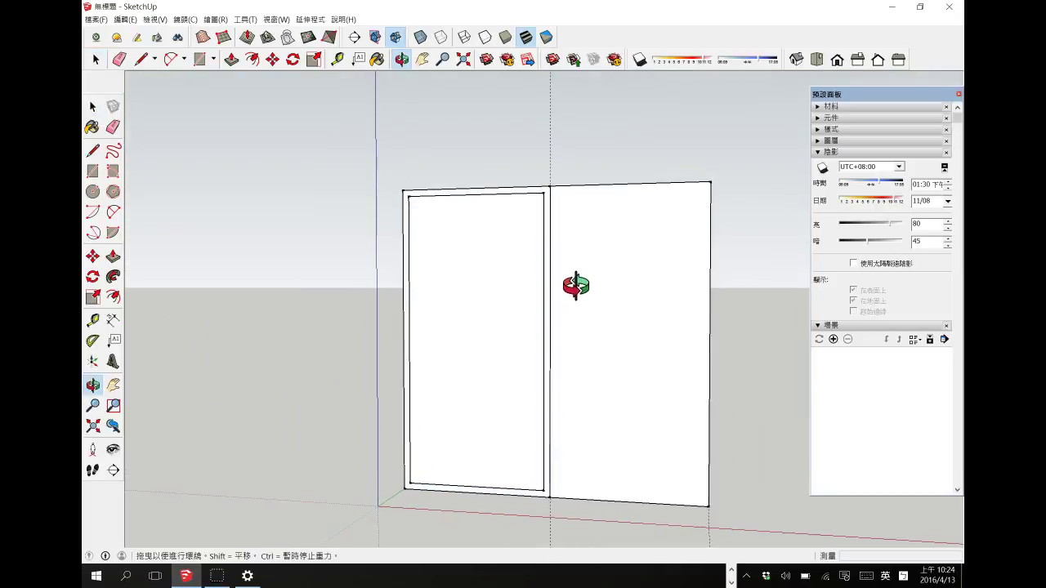
left_click(92, 320)
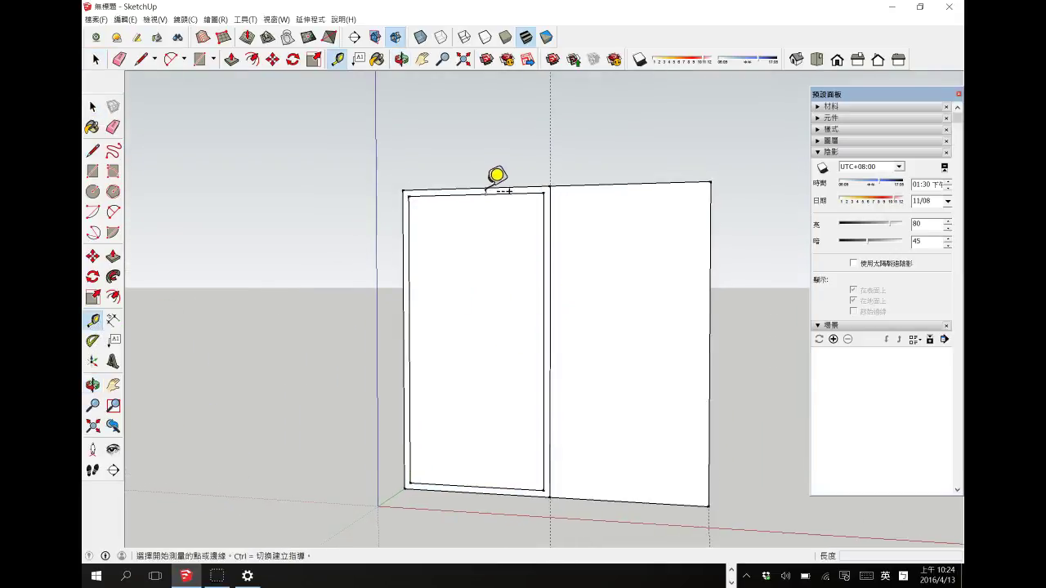
left_click(489, 197)
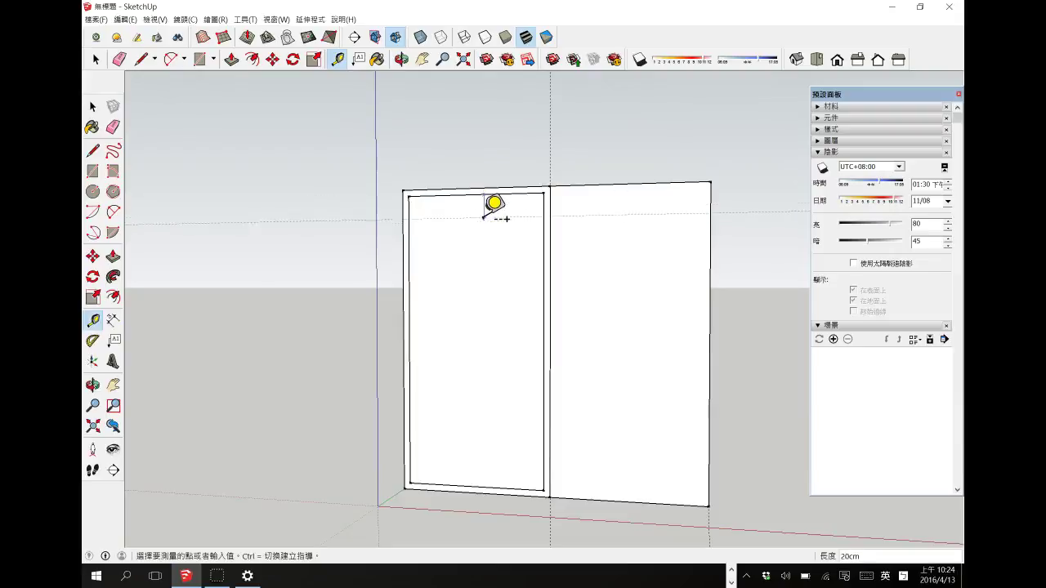
left_click(484, 229)
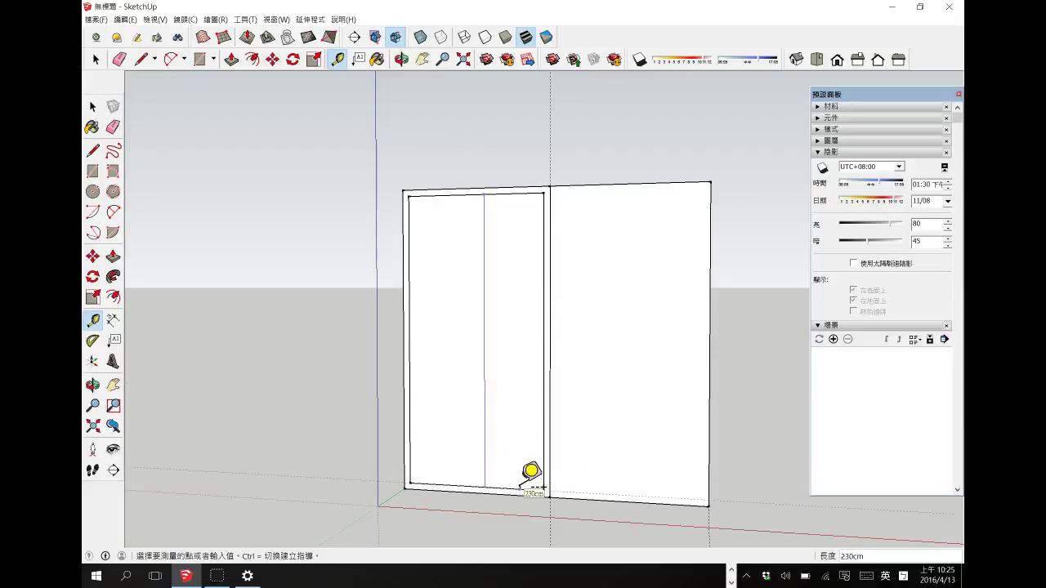
key("Escape")
left_click(92, 55)
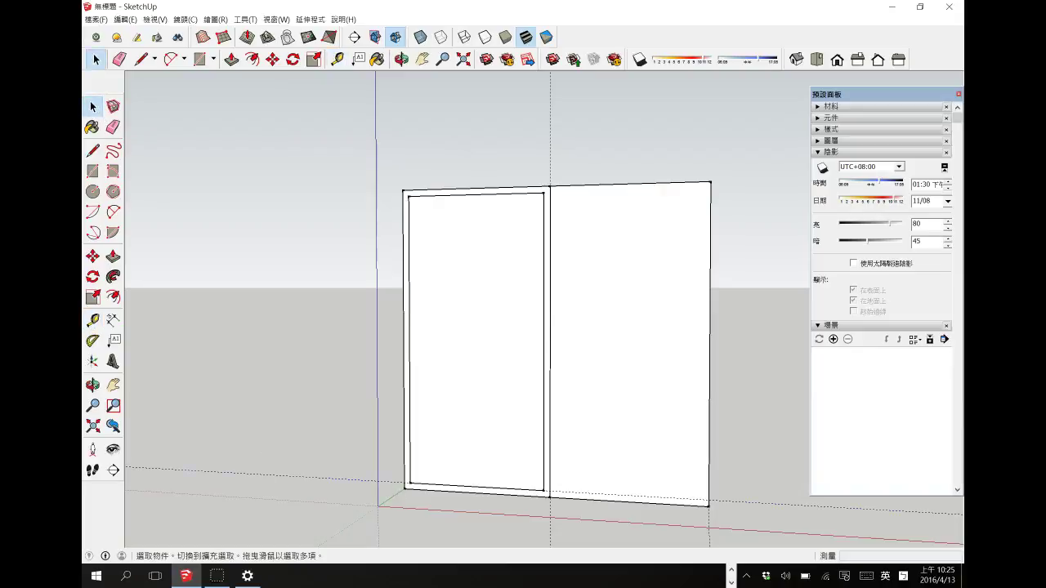
Copy the bottom horizontal guide up to the frame's inner top edge and divide the distance into 10 equal spaces.
left_click(93, 256)
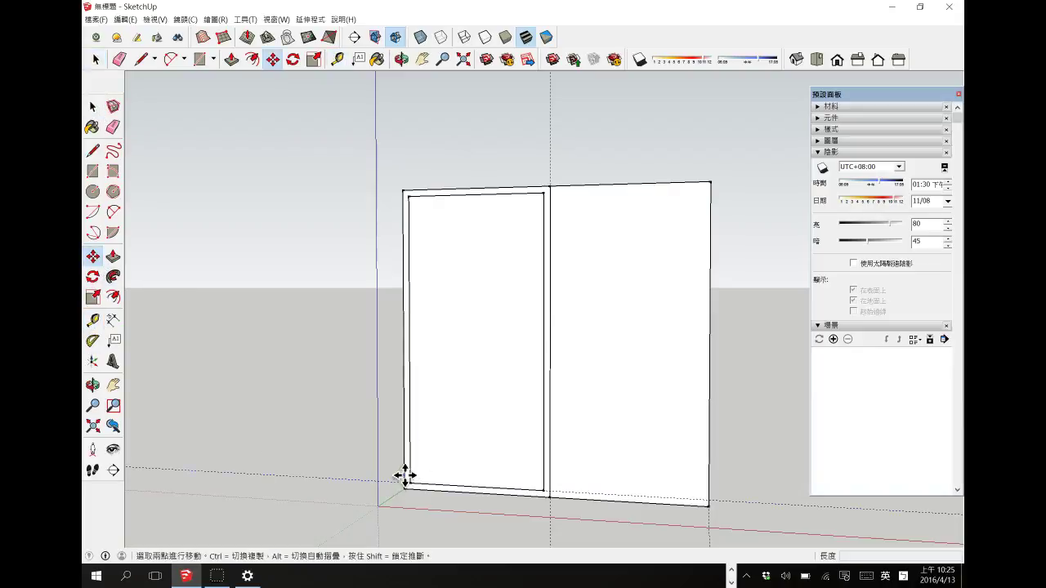
left_click(409, 482, "ctrl")
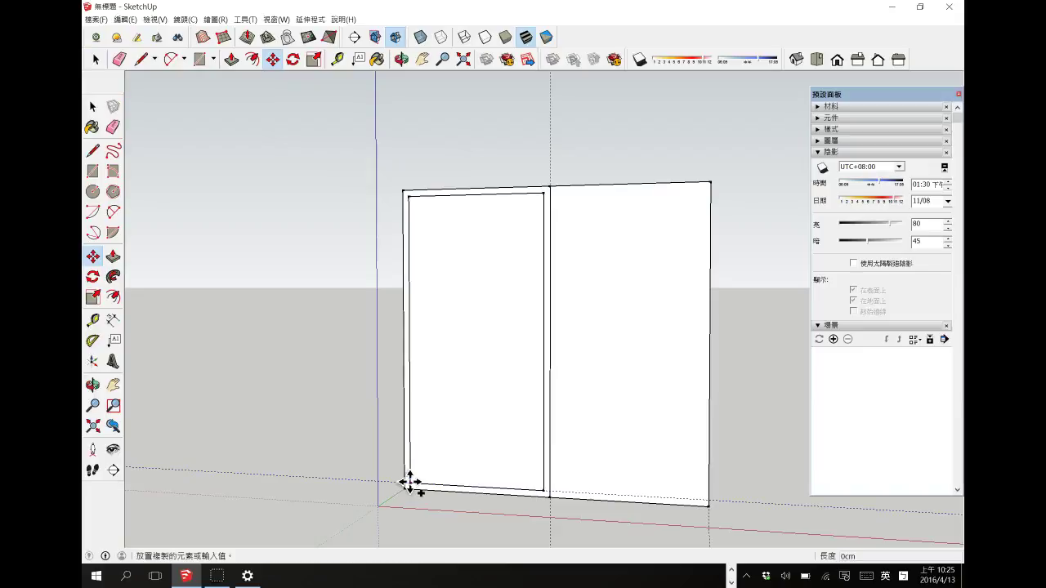
left_click(408, 195)
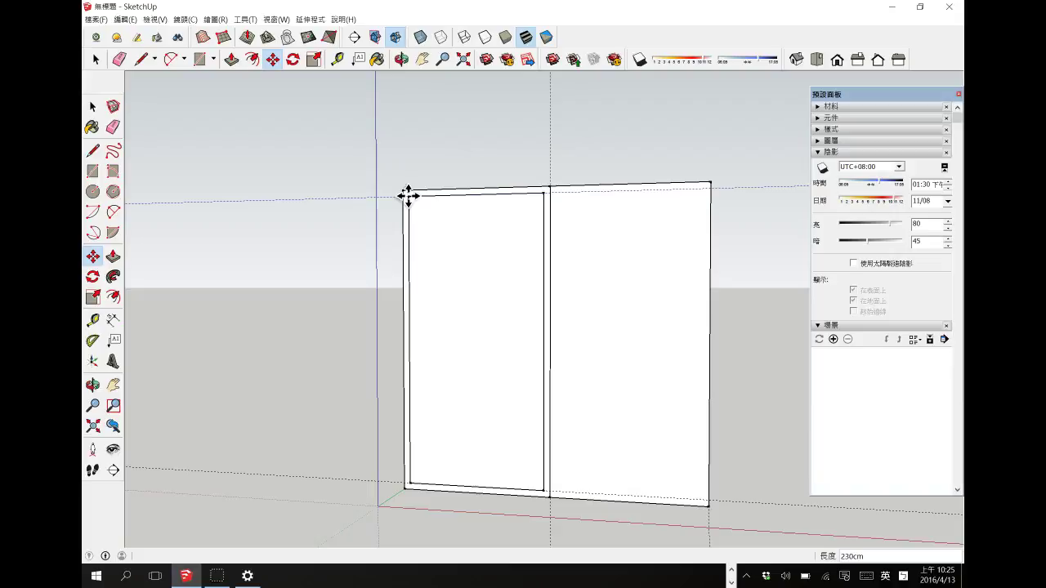
type("9")
key("Return")
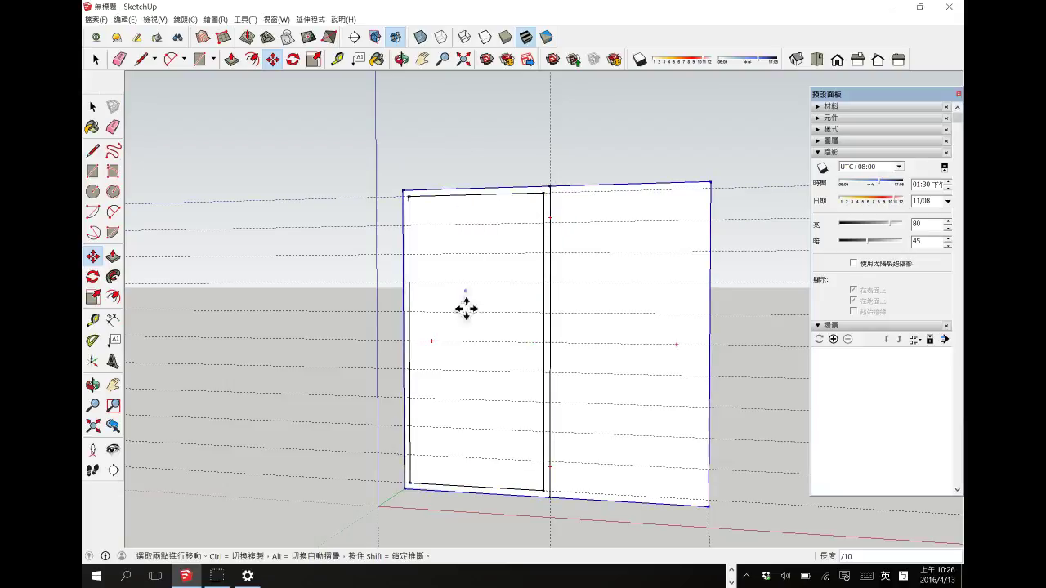
Place a vertical guide along the frame's left inner edge.
left_click(92, 104)
left_click(93, 321)
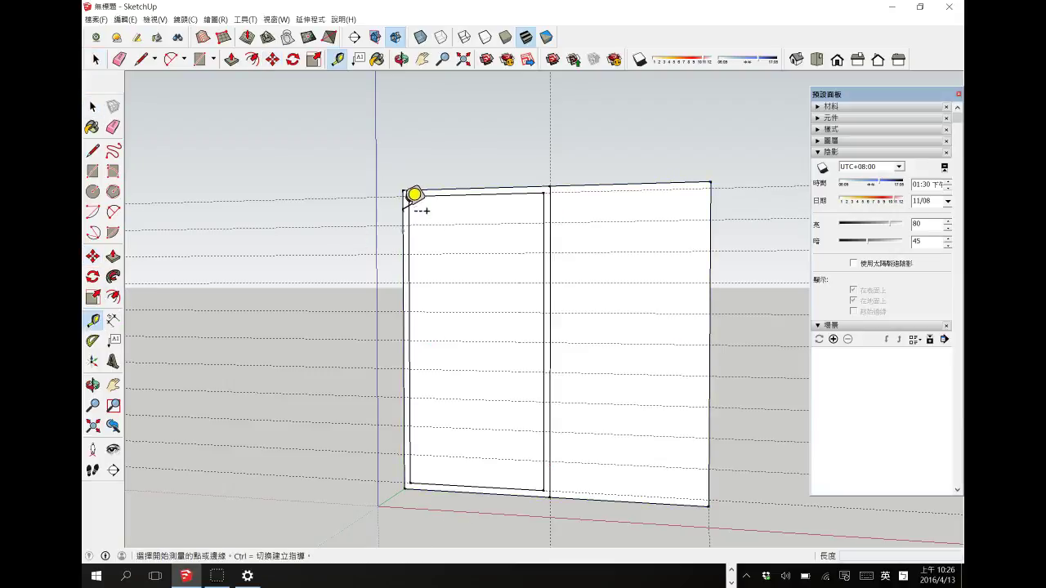
left_click(411, 198)
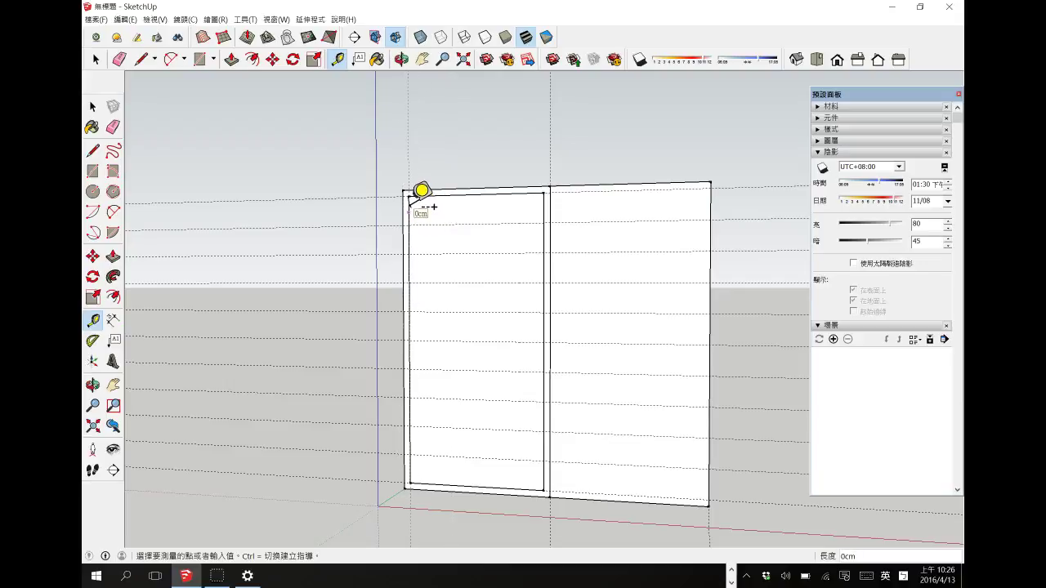
left_click(92, 106)
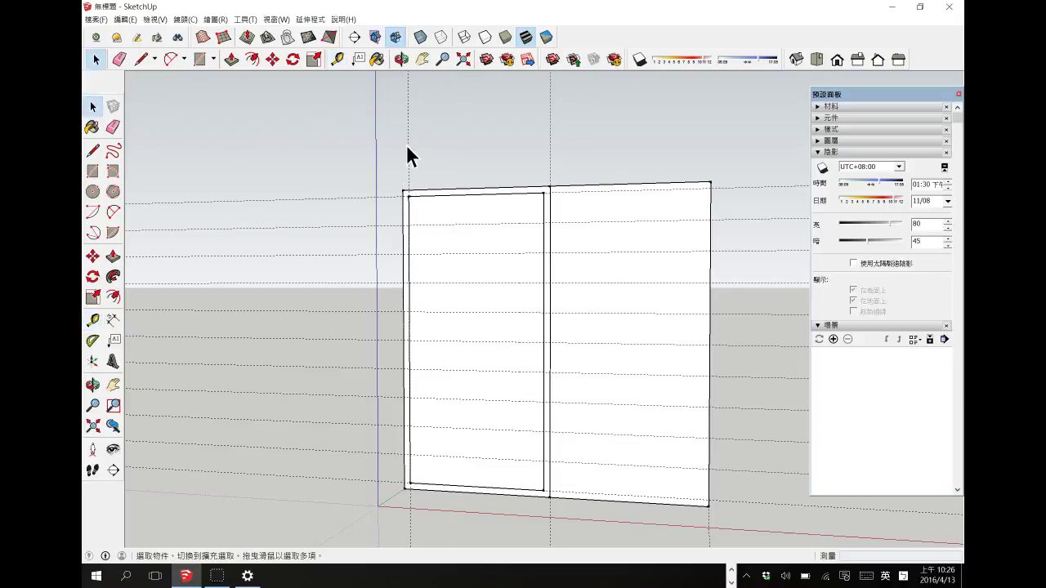
Copy the vertical guide 110 cm to the frame's right inner edge and divide the distance into 4 equal spaces.
key("m")
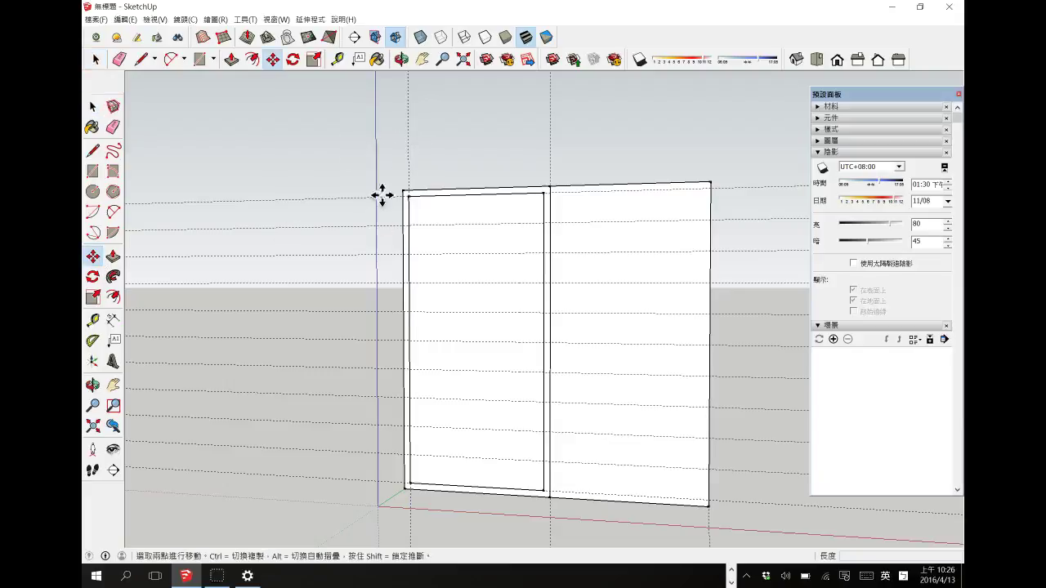
left_click(415, 197)
key("ctrl")
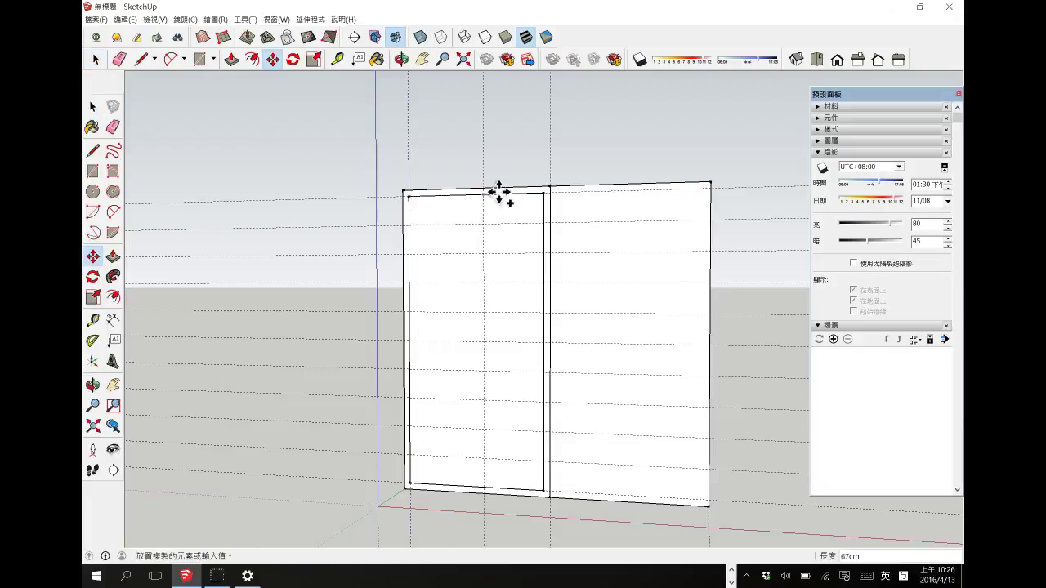
left_click(546, 189)
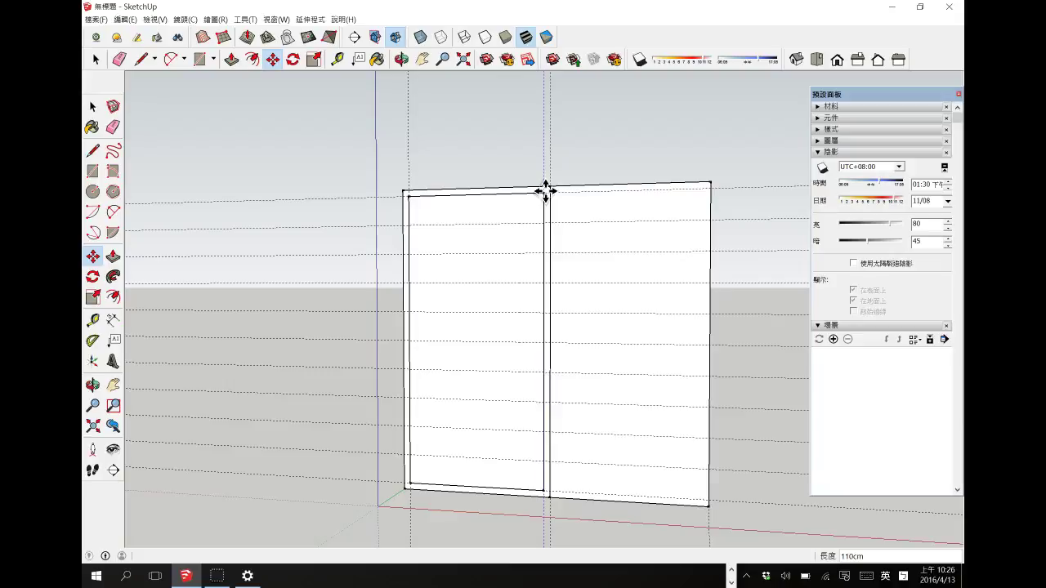
type("/4")
key("Return")
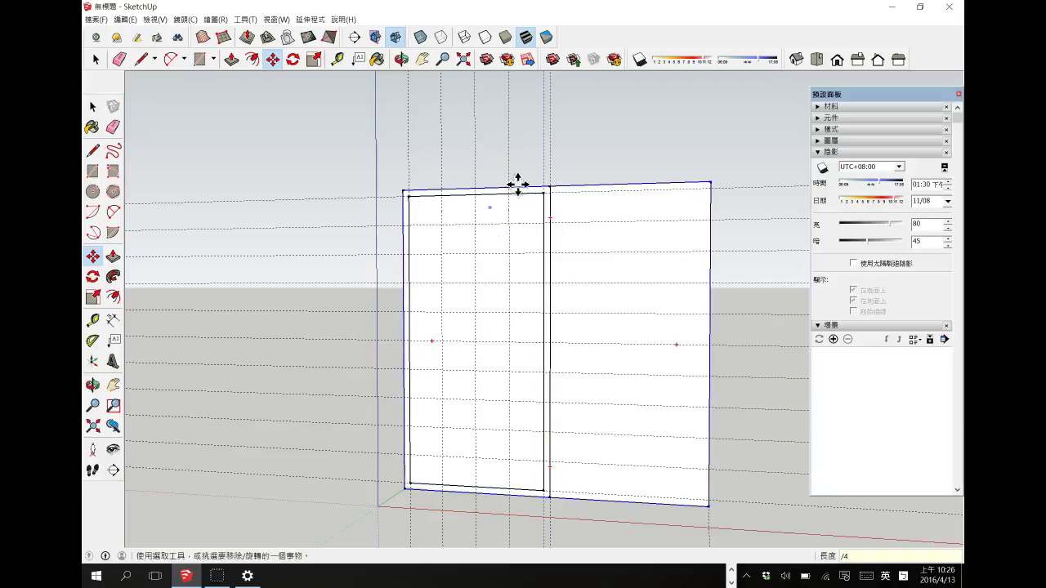
key("space")
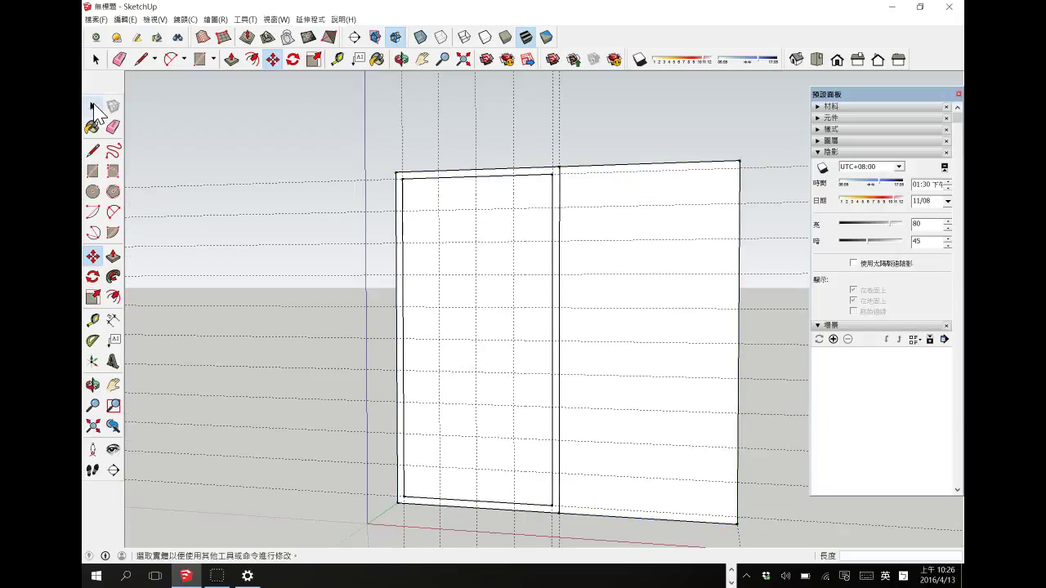
Add guides 1.5 cm left of the frame's middle vertical guide and 1.5 cm above the second horizontal division from the top.
scroll(433, 204, "up", 2)
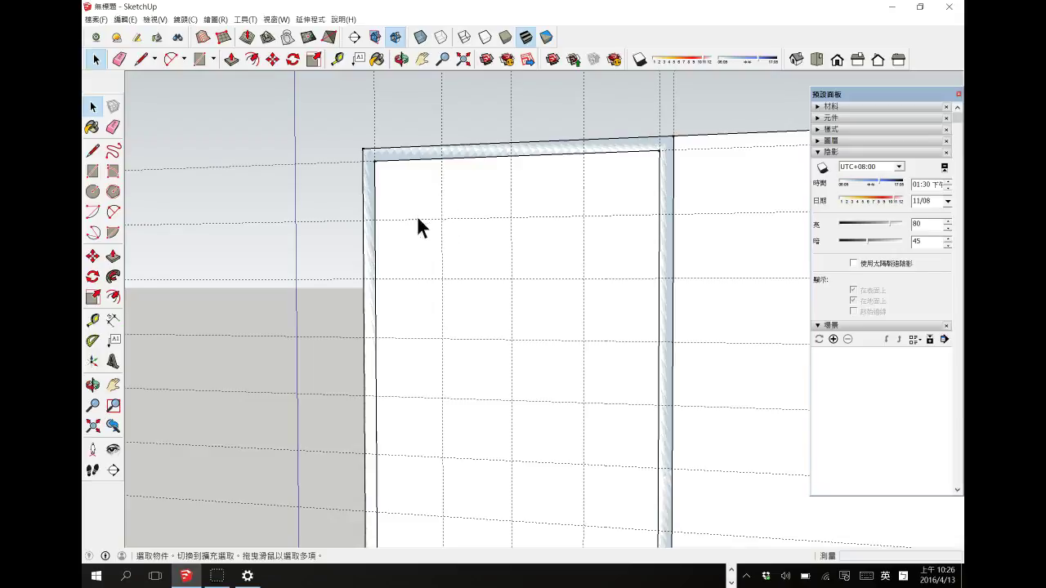
scroll(474, 210, "up", 1)
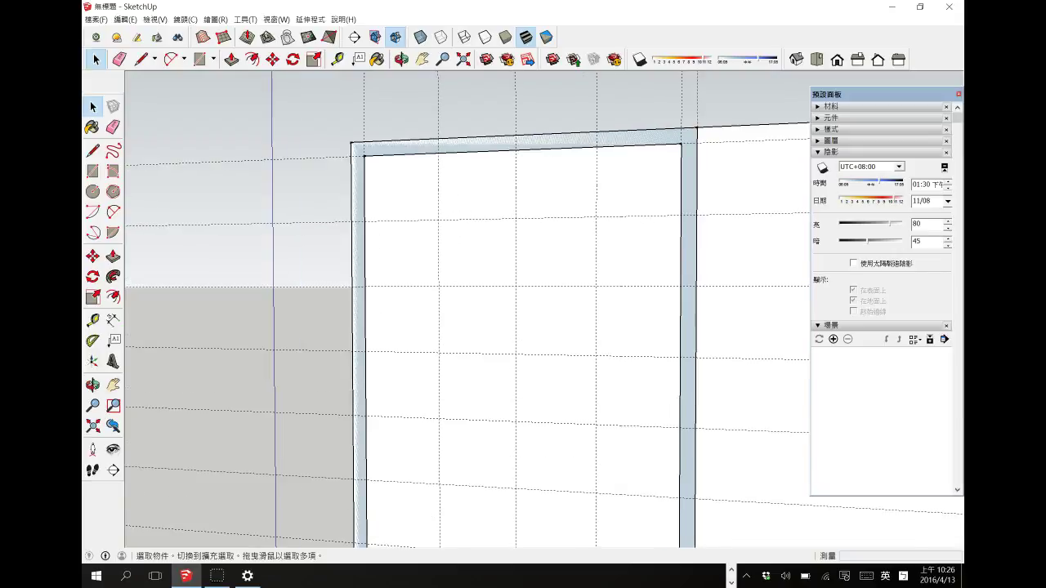
key("t")
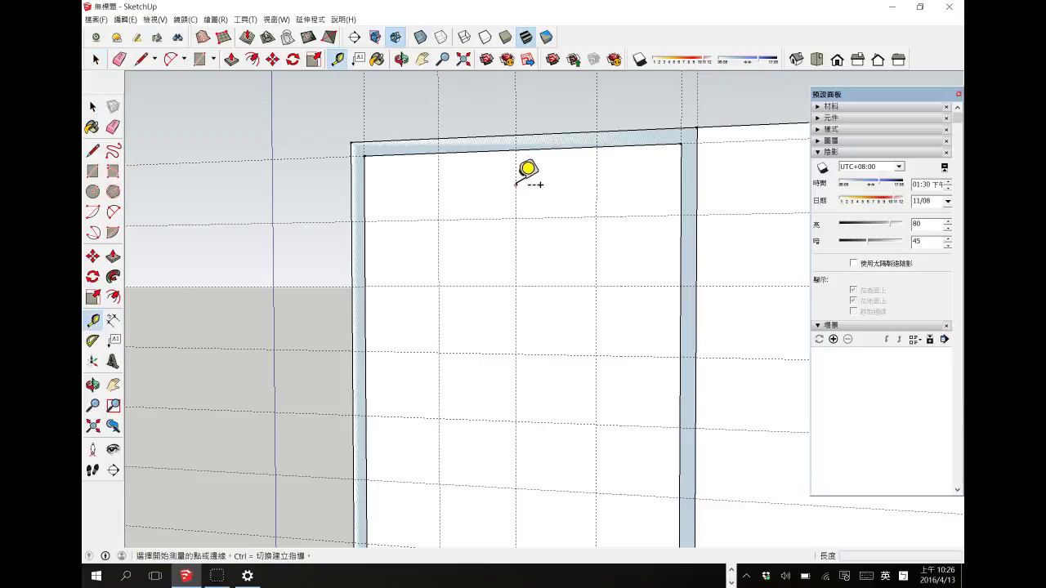
left_click(516, 185)
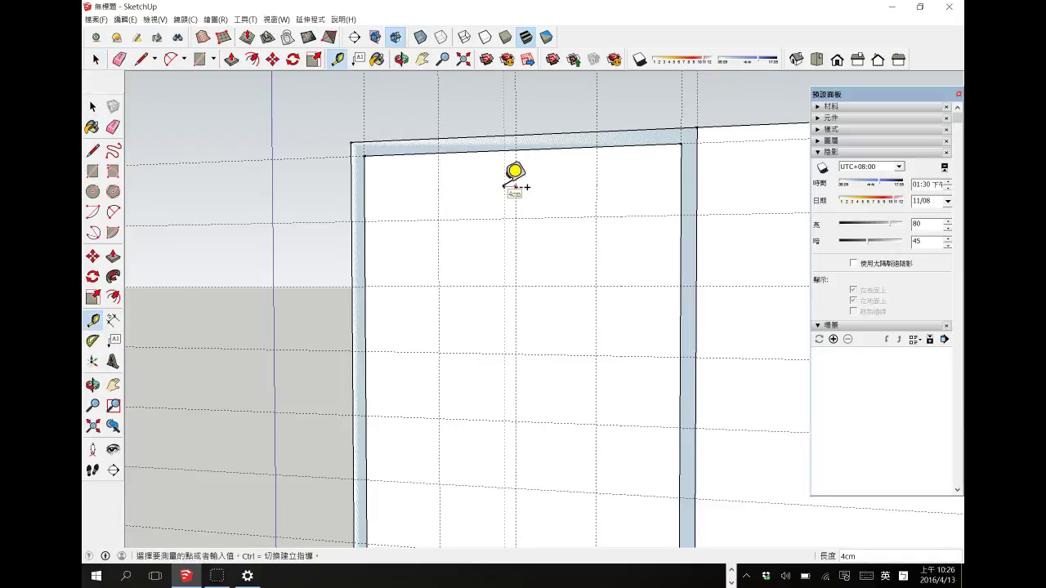
type("1.5")
key("Return")
left_click(464, 285)
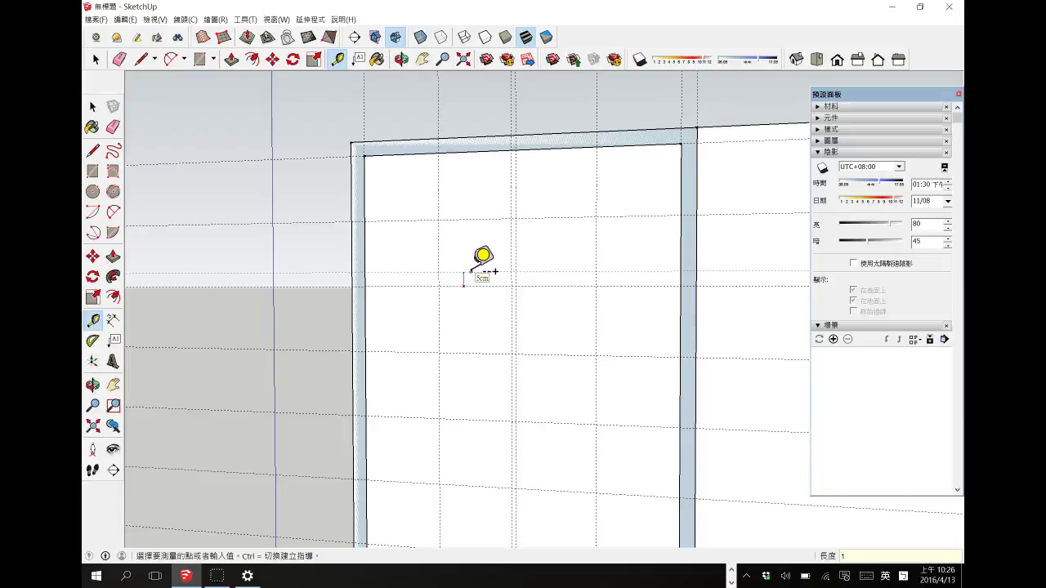
key("Escape")
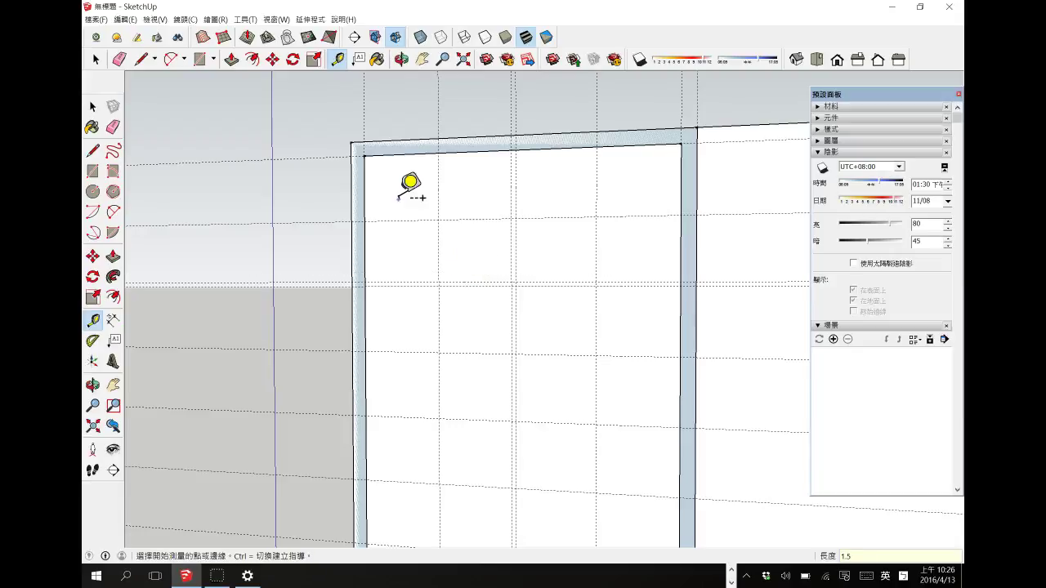
Add guides 1.5 cm on both sides of the first horizontal division from the top and the first vertical division from the left.
scroll(398, 188, "up", 2)
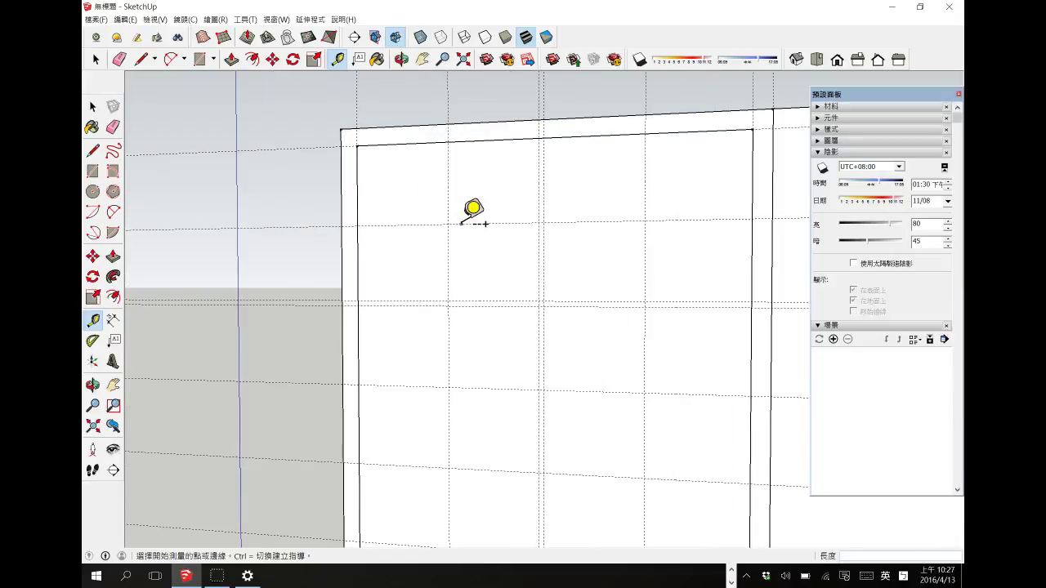
left_click(463, 222)
type("1.5")
key("Return")
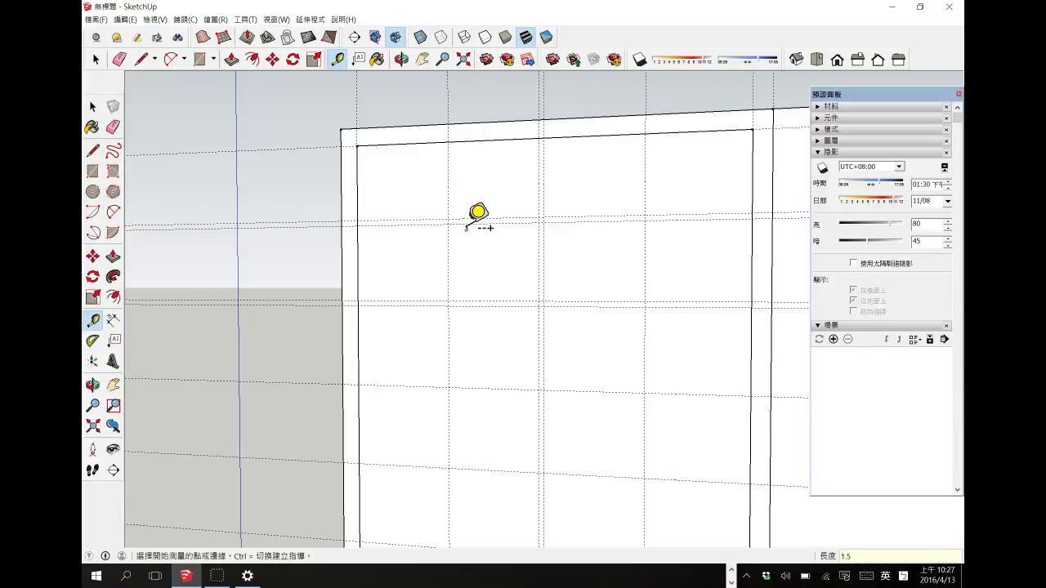
left_click(464, 240)
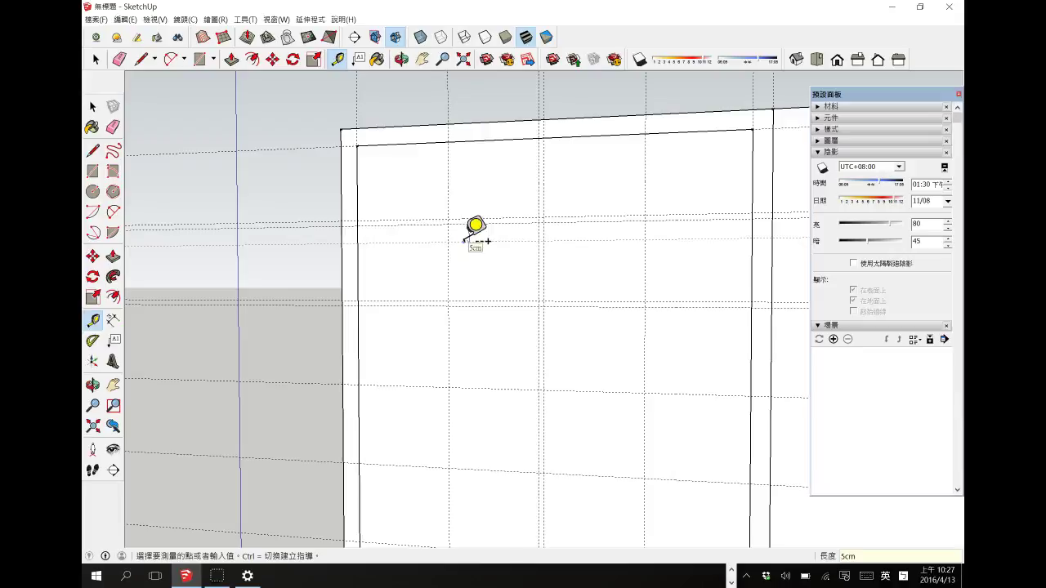
type("1.5")
key("Return")
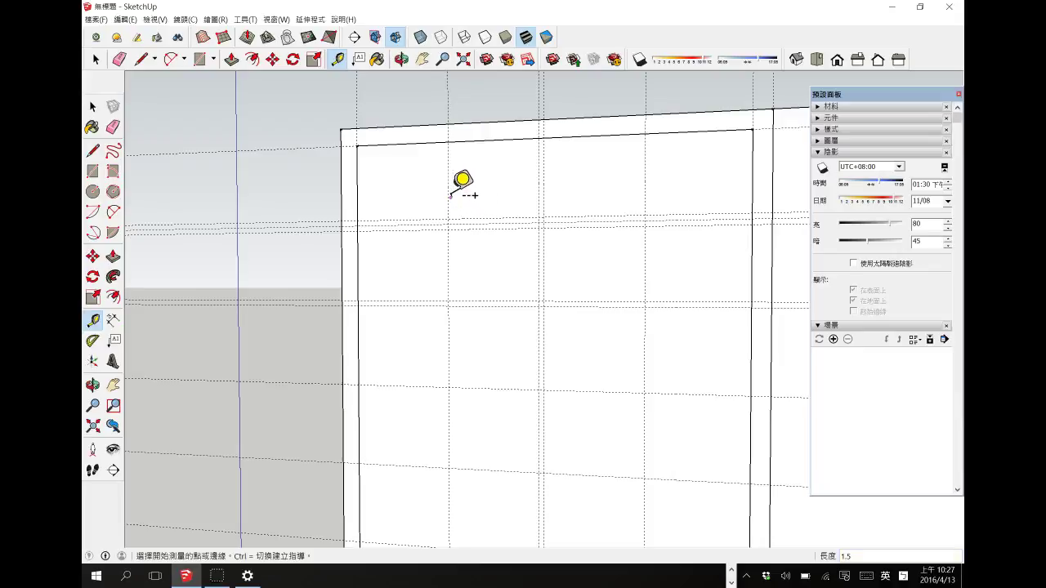
left_click(449, 197)
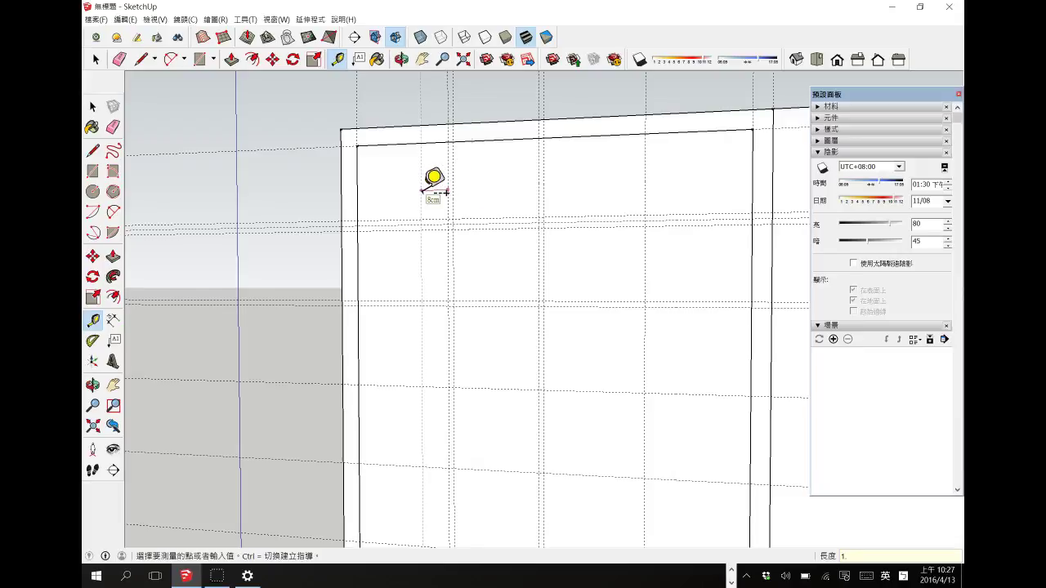
left_click(446, 193)
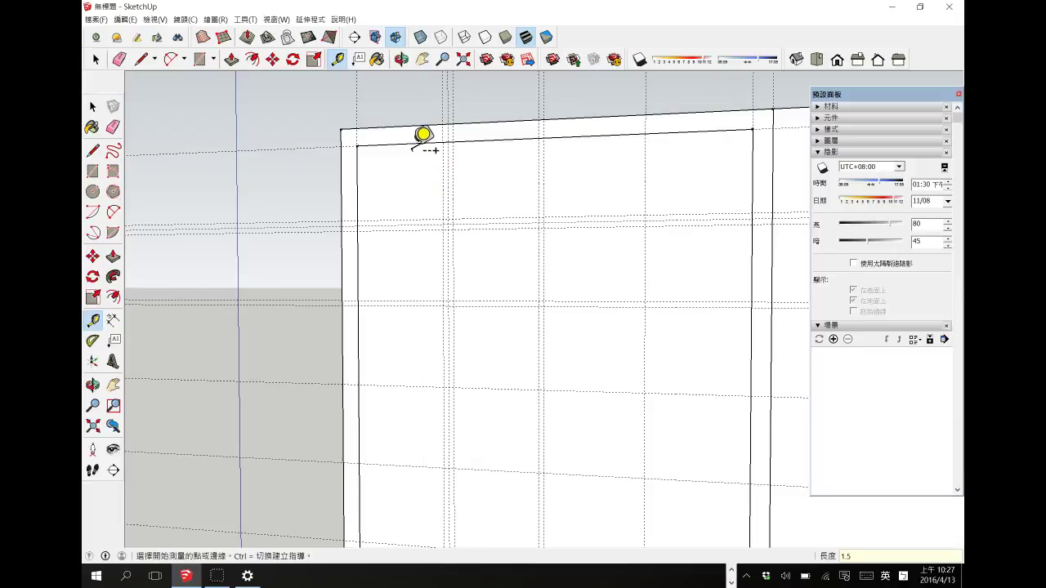
Add guides 1.5 cm inside the frame's top and left inner edges.
left_click(418, 143)
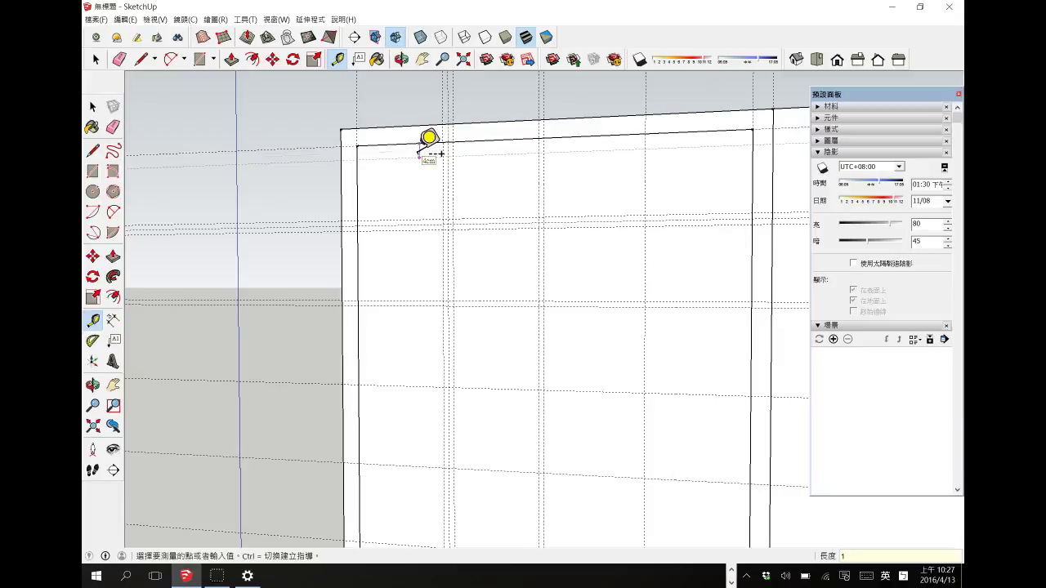
type("1.5")
key("Return")
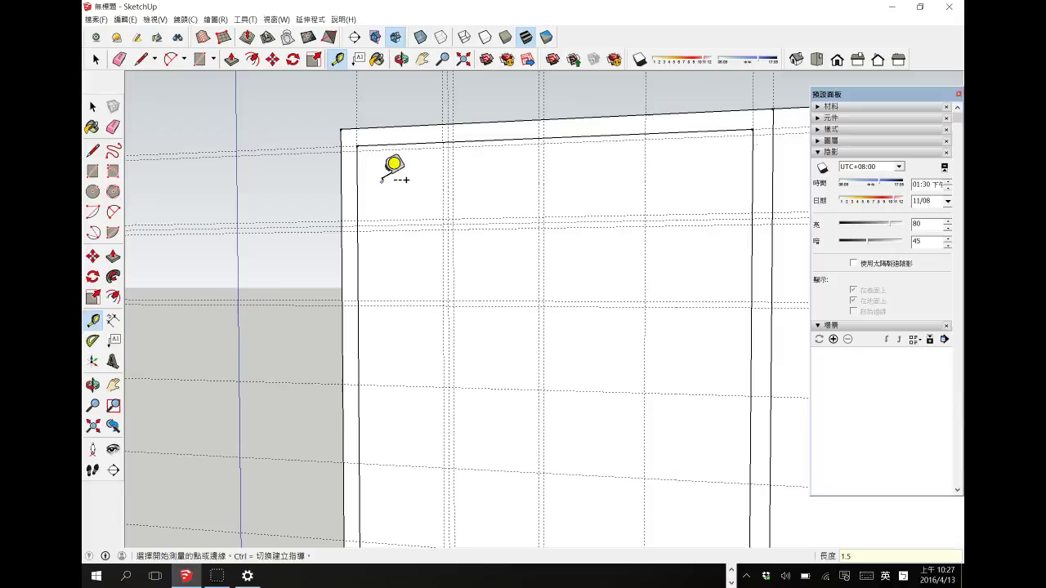
left_click(359, 180)
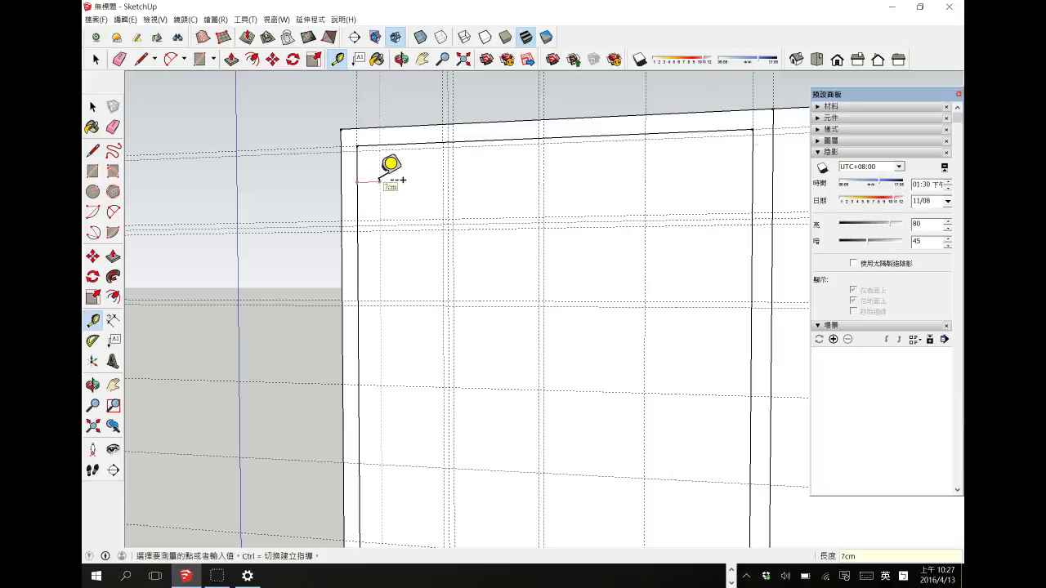
left_click(379, 179)
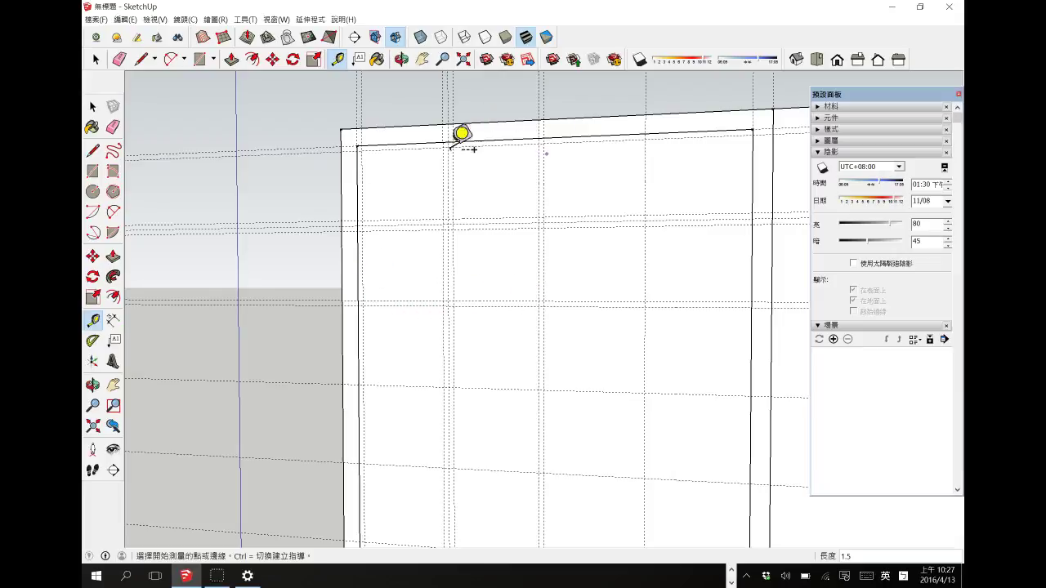
left_click(92, 107)
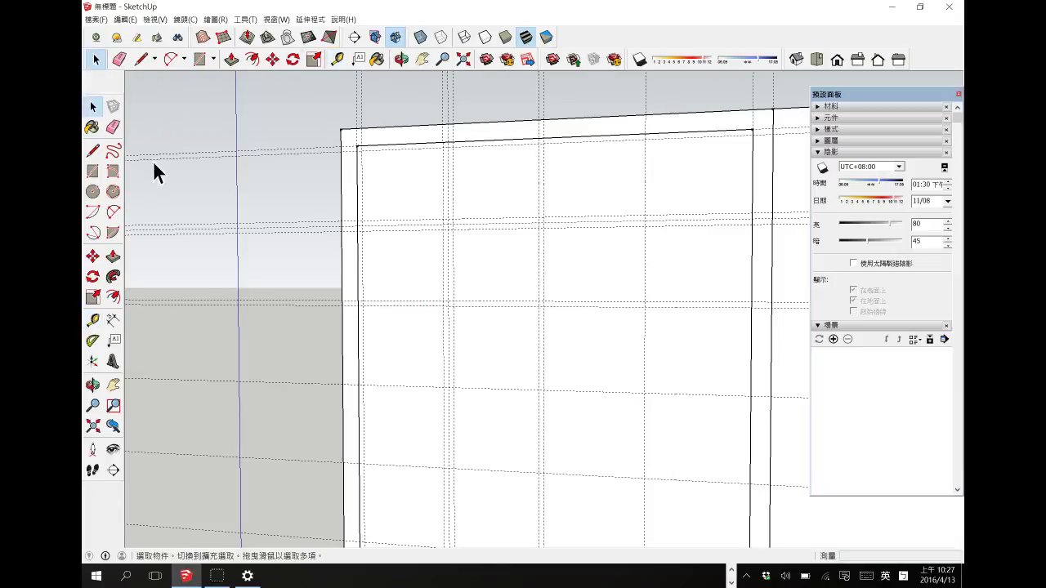
Draw a rectangle about 54 by 45 cm between the offset guides in the frame's upper left corner, spanning two columns and two rows.
left_click(94, 172)
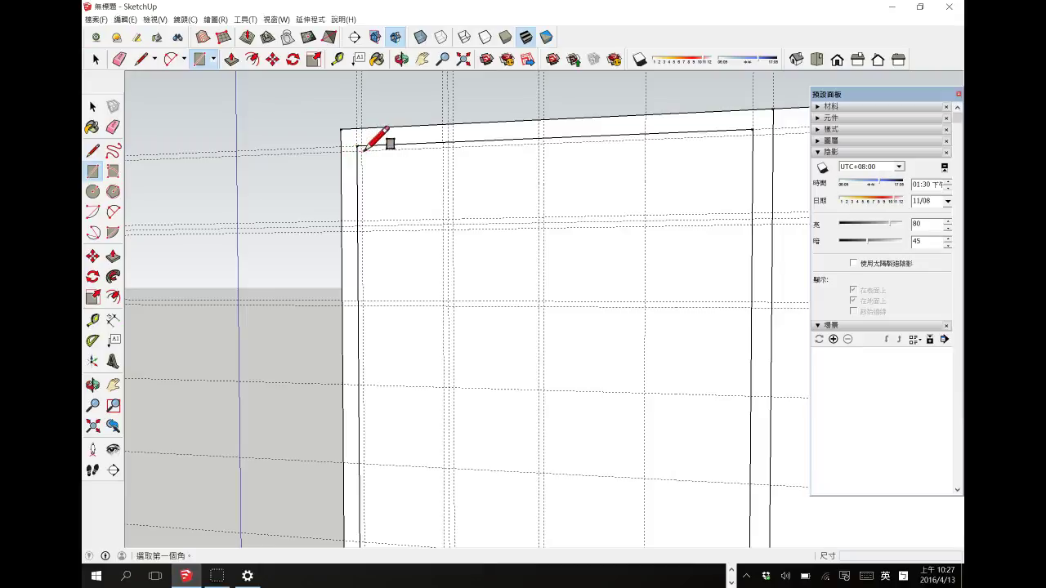
left_click(362, 147)
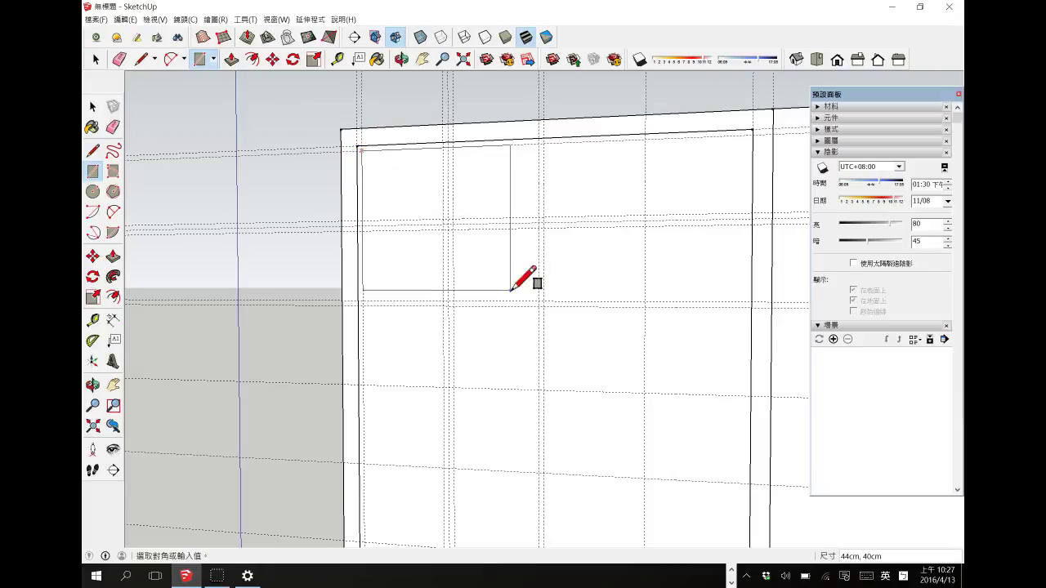
left_click(544, 306)
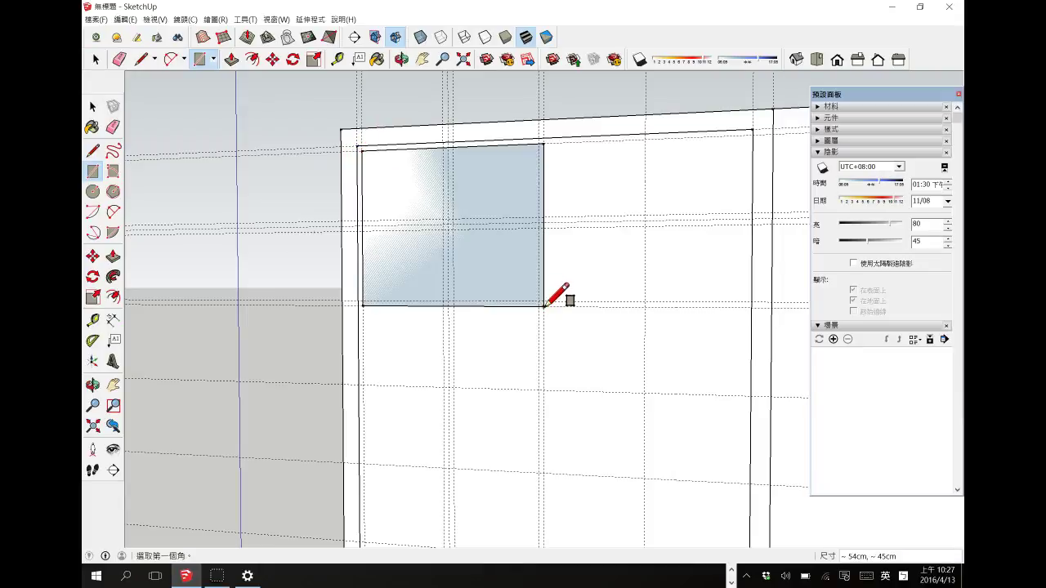
left_click(92, 106)
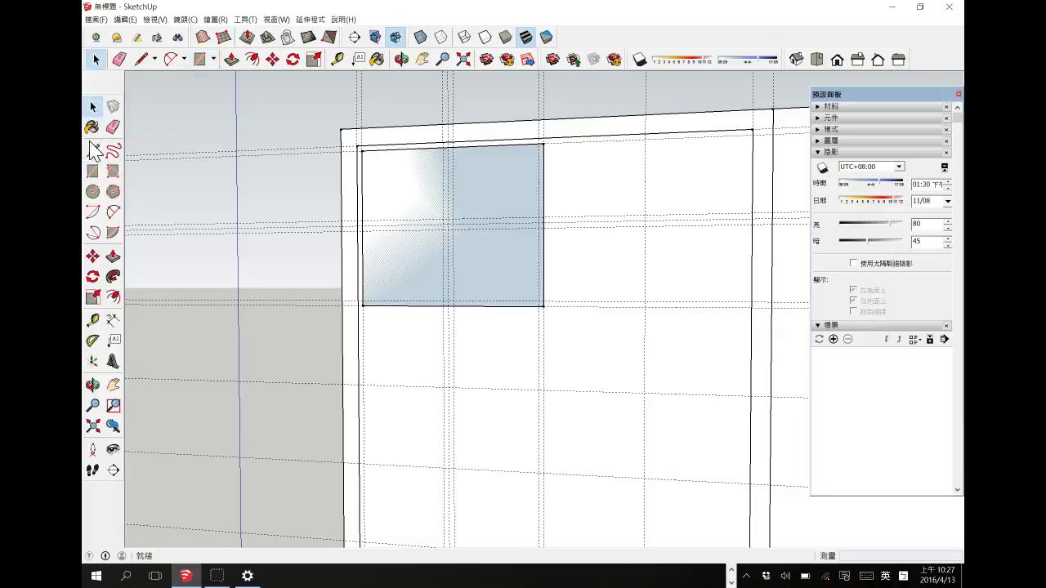
Draw four pane rectangles of about 24 by 20 cm inside the large rectangle, snapping to the guides on both sides of the middle bars.
left_click(92, 171)
left_click(443, 149)
left_click(362, 219)
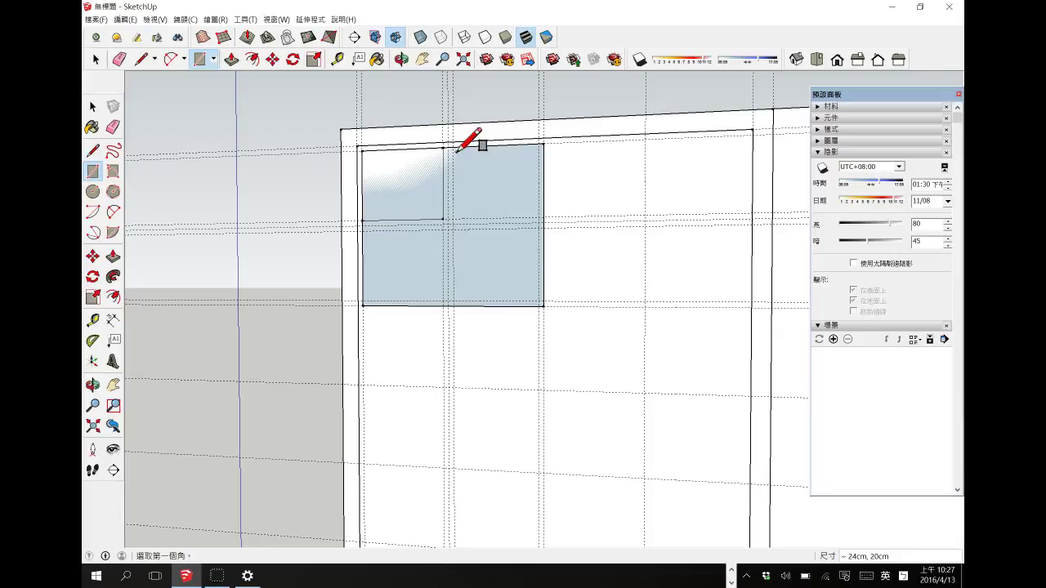
left_click(454, 148)
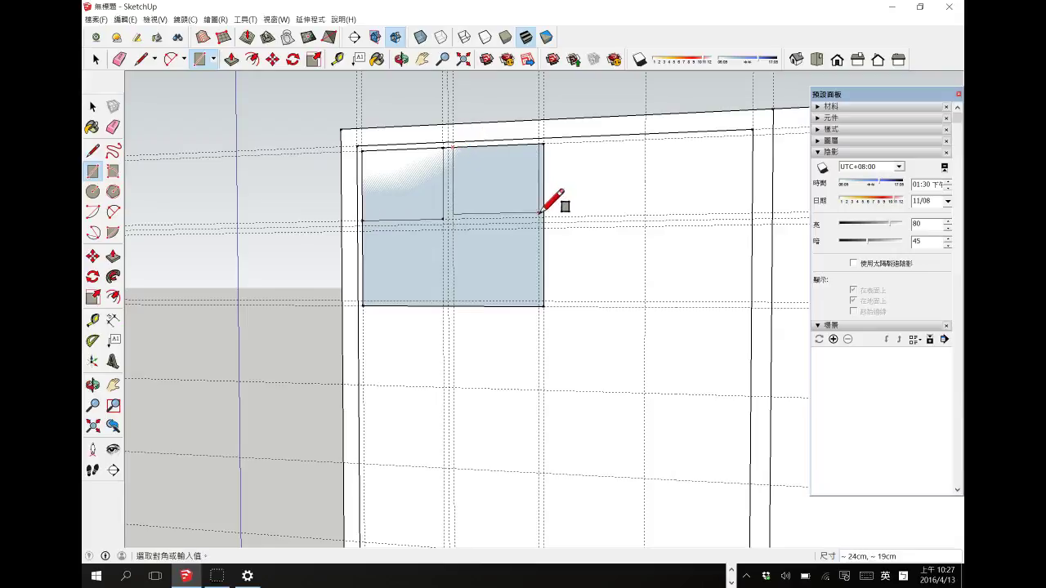
left_click(539, 218)
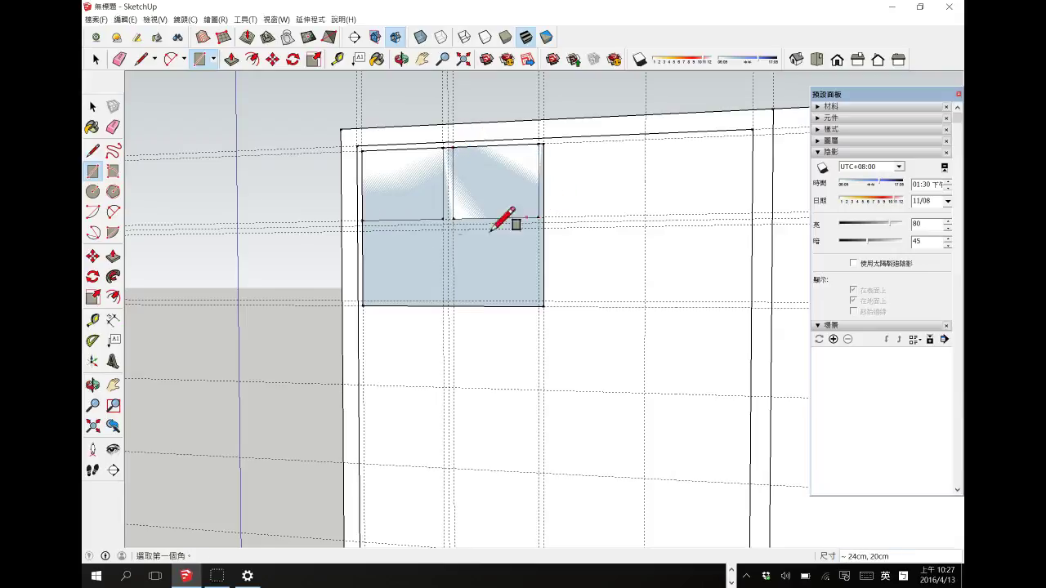
left_click(363, 230)
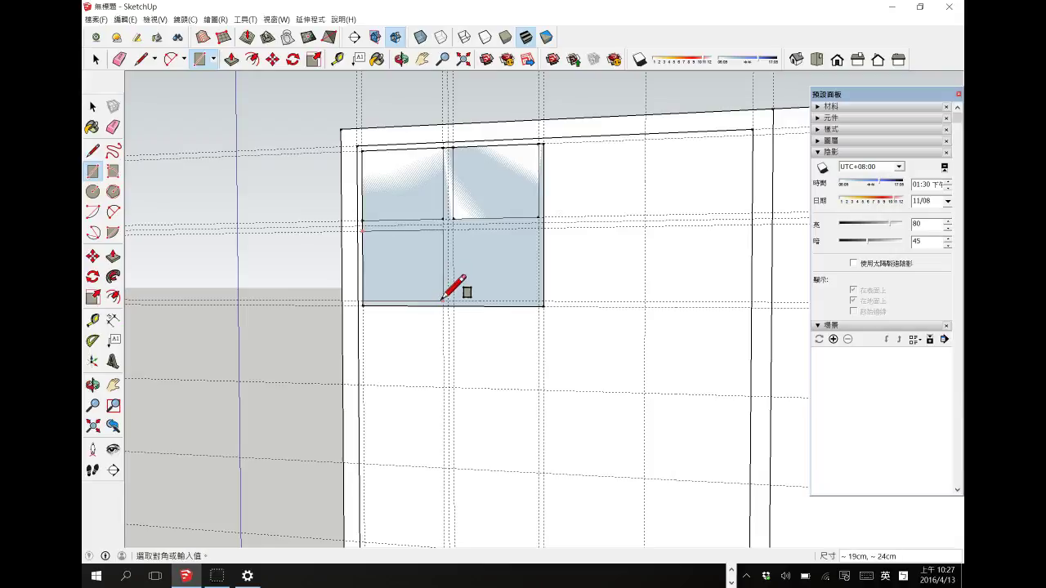
left_click(443, 302)
left_click(454, 229)
left_click(541, 302)
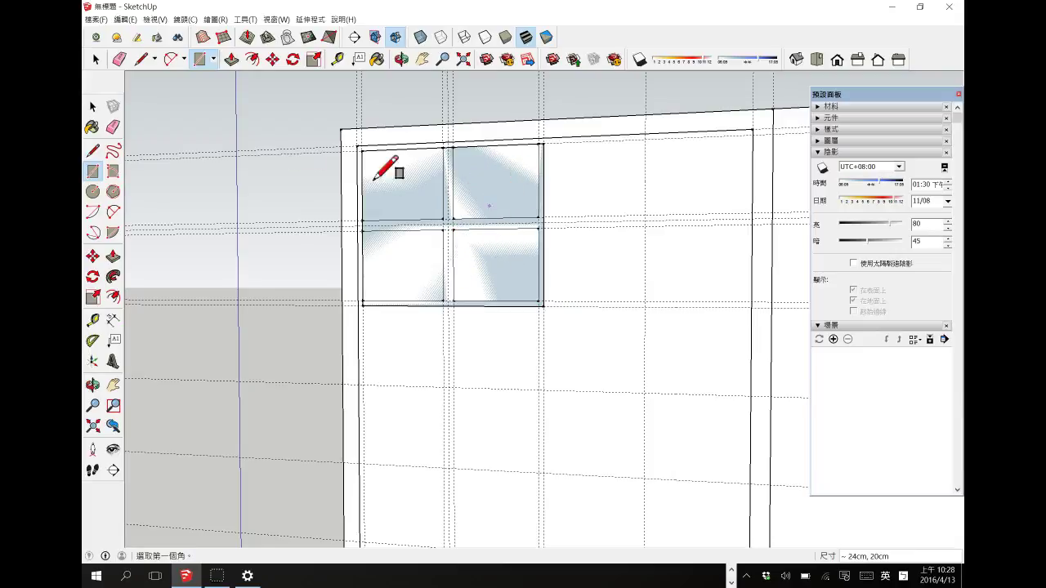
Select the large rectangle with its four panes and make them a group.
key("space")
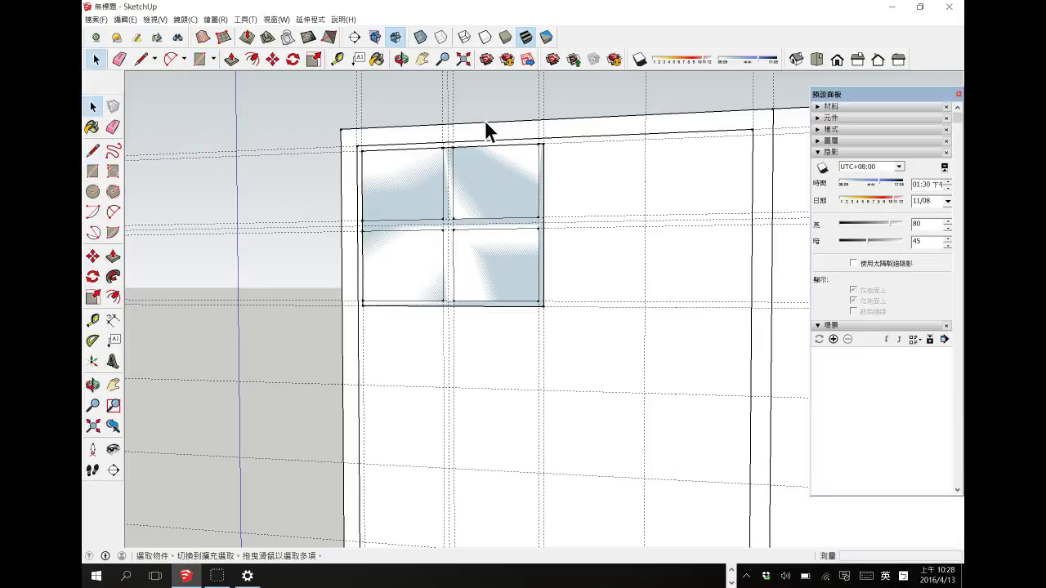
left_click_drag(351, 141, 570, 325)
right_click(491, 194)
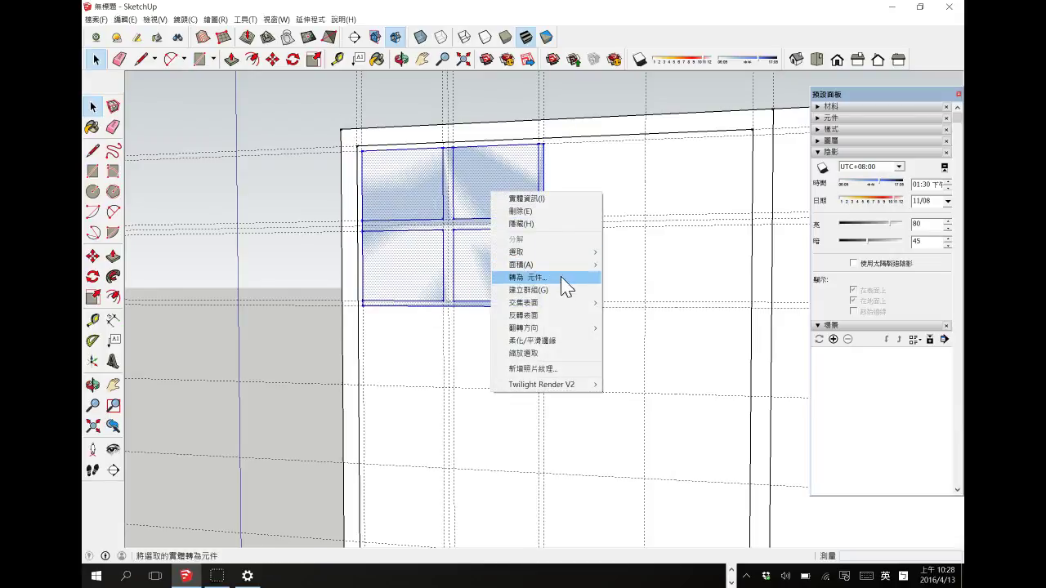
left_click(546, 291)
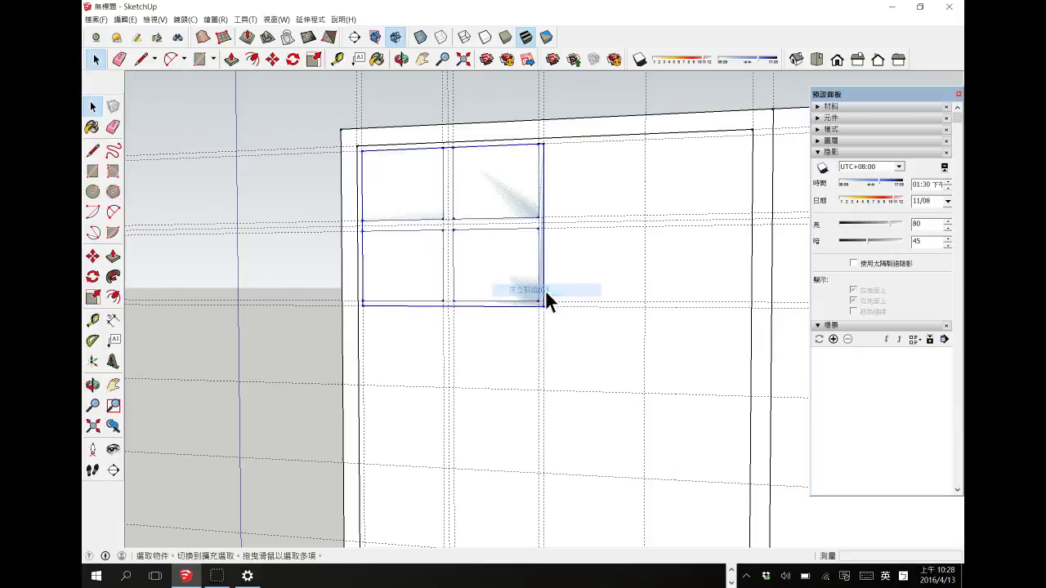
Delete the four pane faces inside the group so only the lattice bars remain, and close the group.
left_click_drag(507, 178, 497, 117)
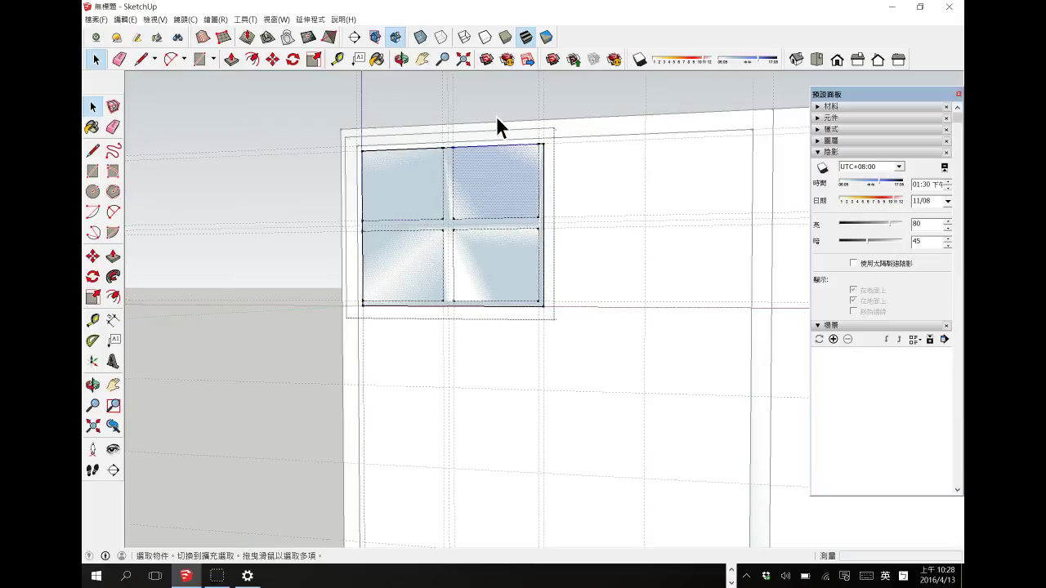
key("Delete")
left_click(403, 152)
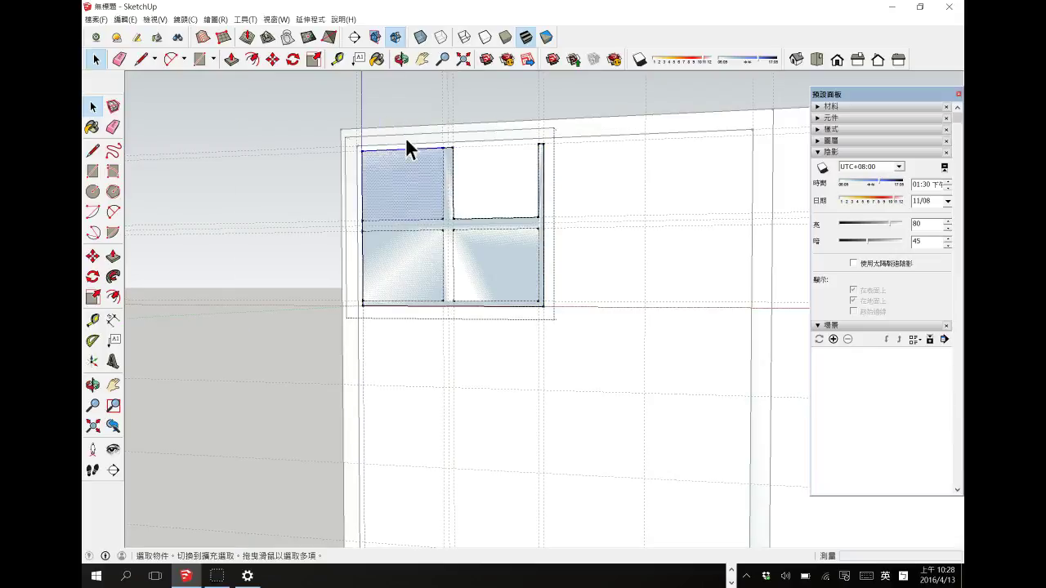
key("Delete")
left_click(408, 275)
key("Delete")
left_click(516, 265)
key("Delete")
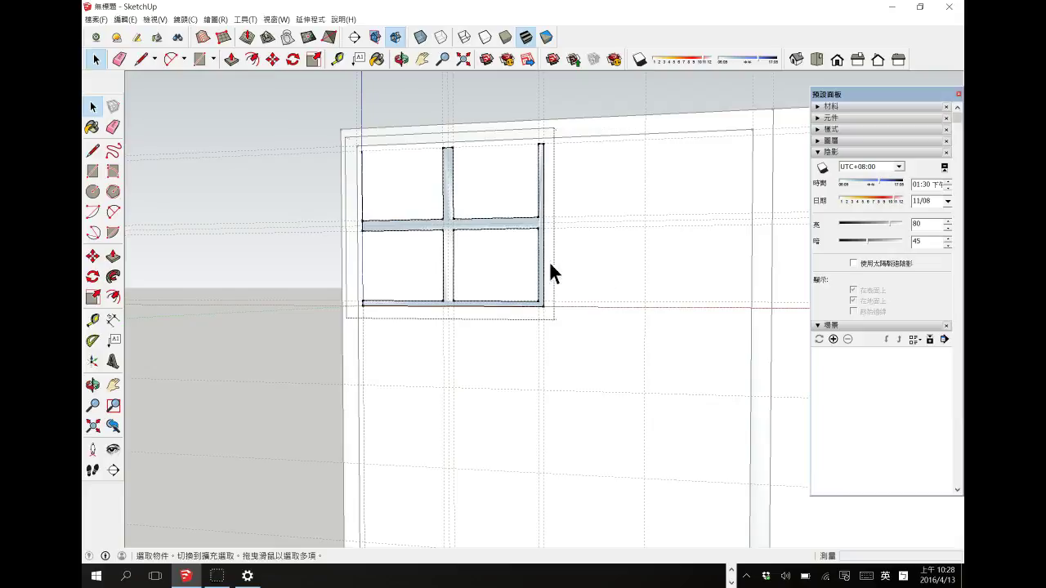
left_click(623, 99)
Remove the leftover edges along the left side of the lattice group's open panes and close the group.
triple_click(398, 200)
left_click(456, 219)
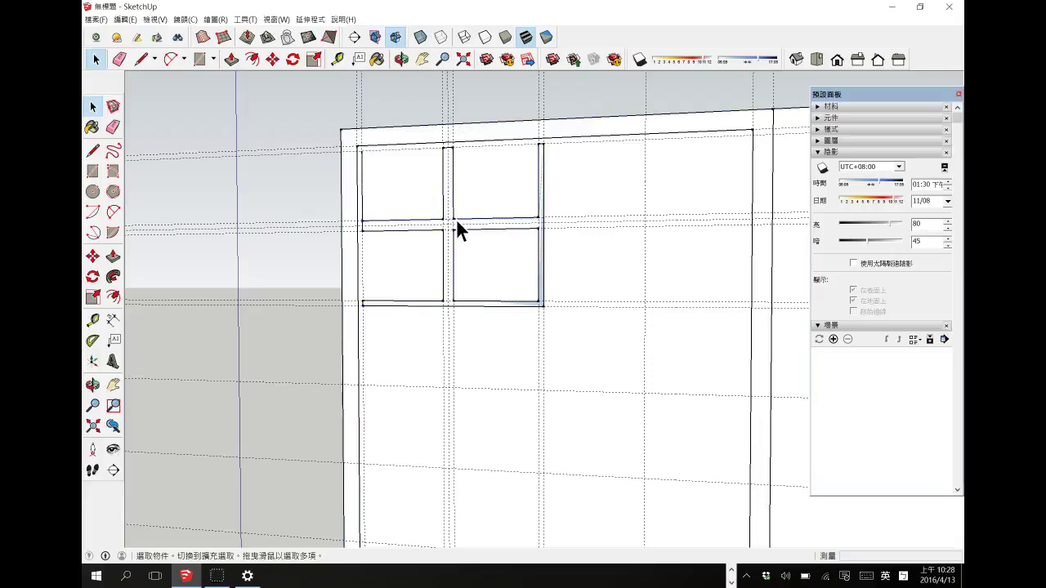
left_click(360, 194)
left_click(362, 195)
double_click(383, 223)
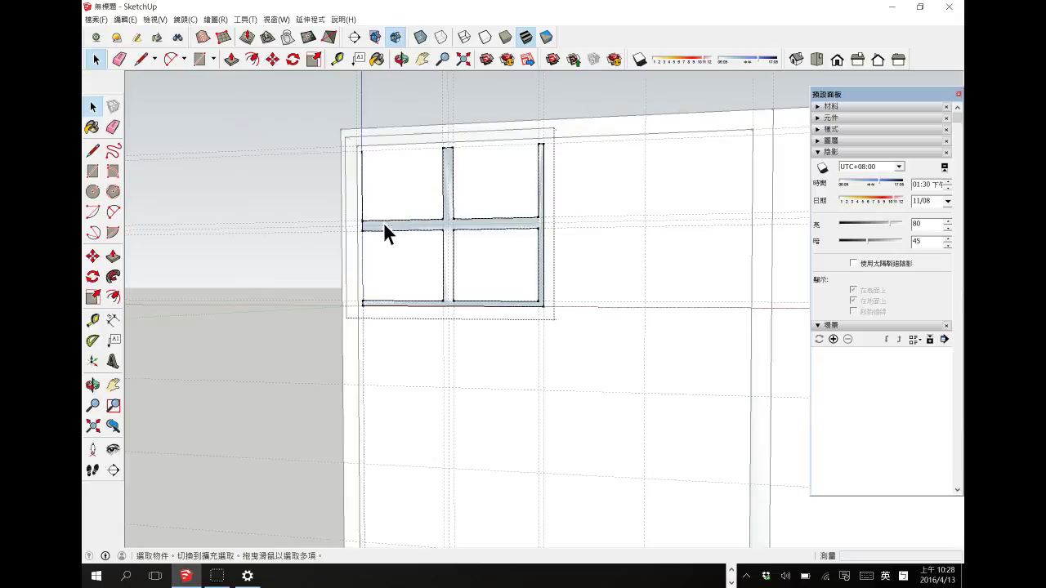
left_click(444, 142)
scroll(433, 159, "up", 3)
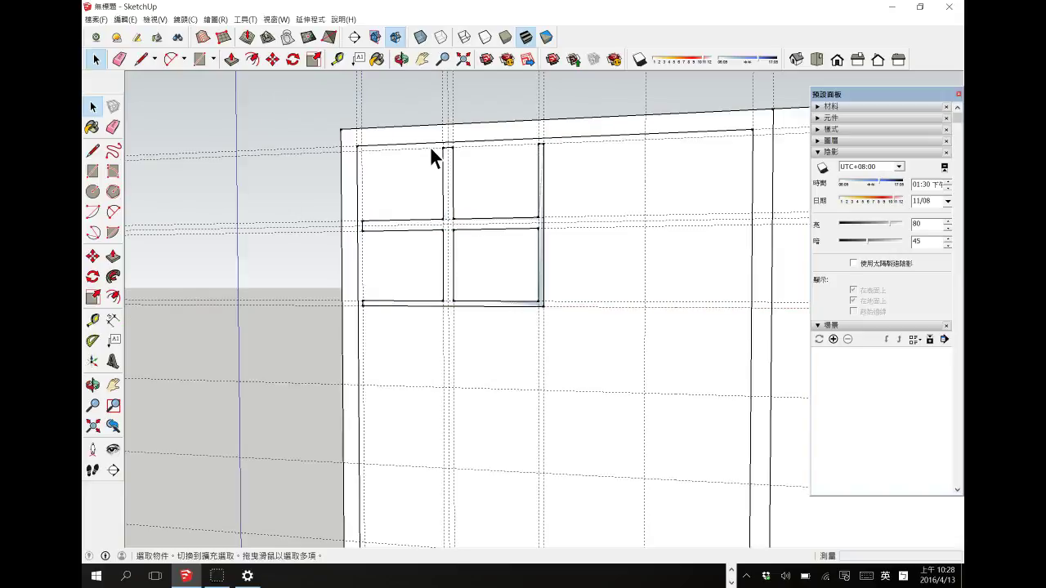
scroll(457, 195, "up", 1)
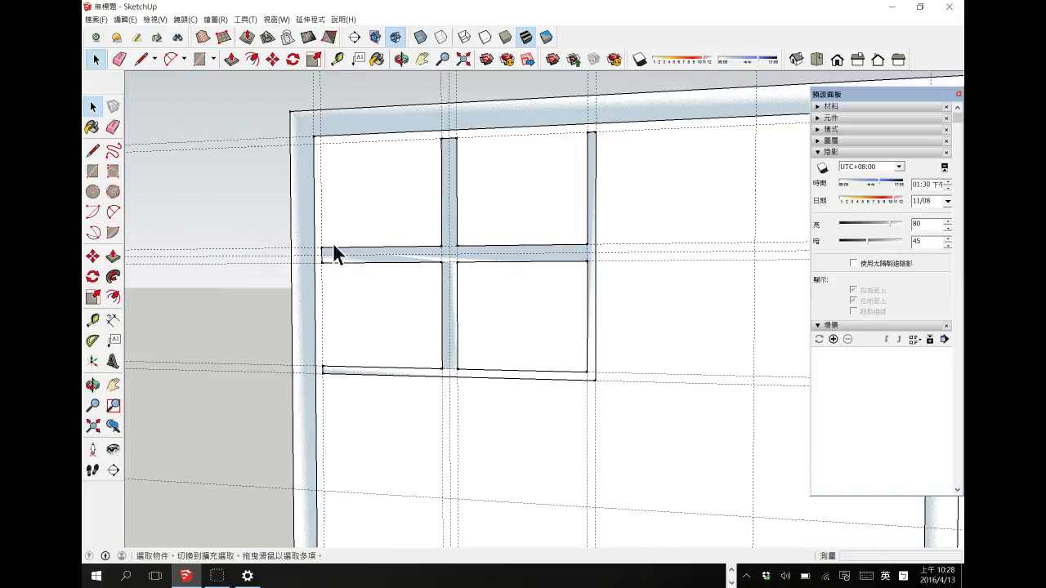
Measure the width of the lattice's upper right opening.
left_click(92, 320)
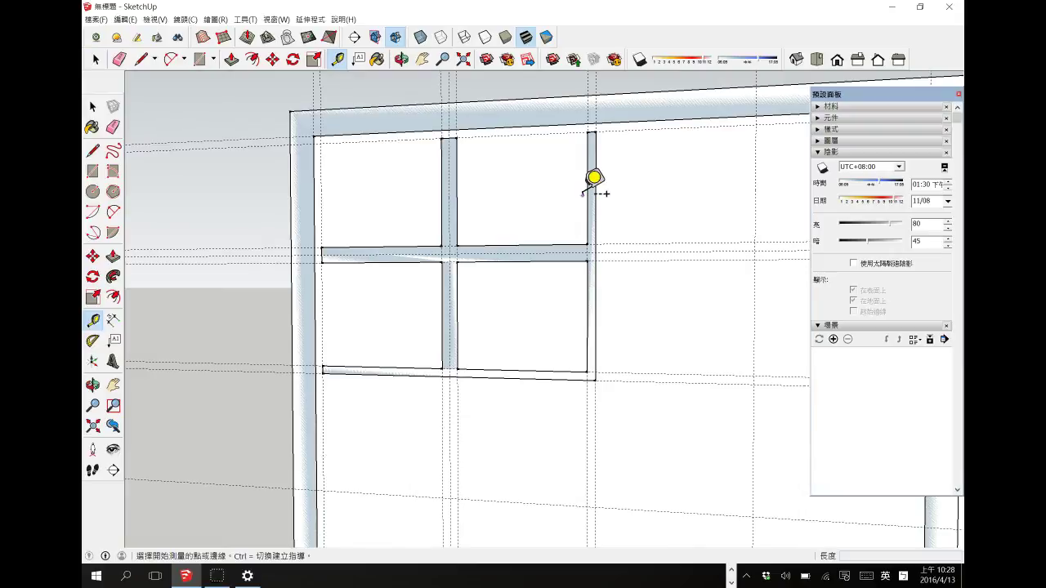
left_click(587, 189)
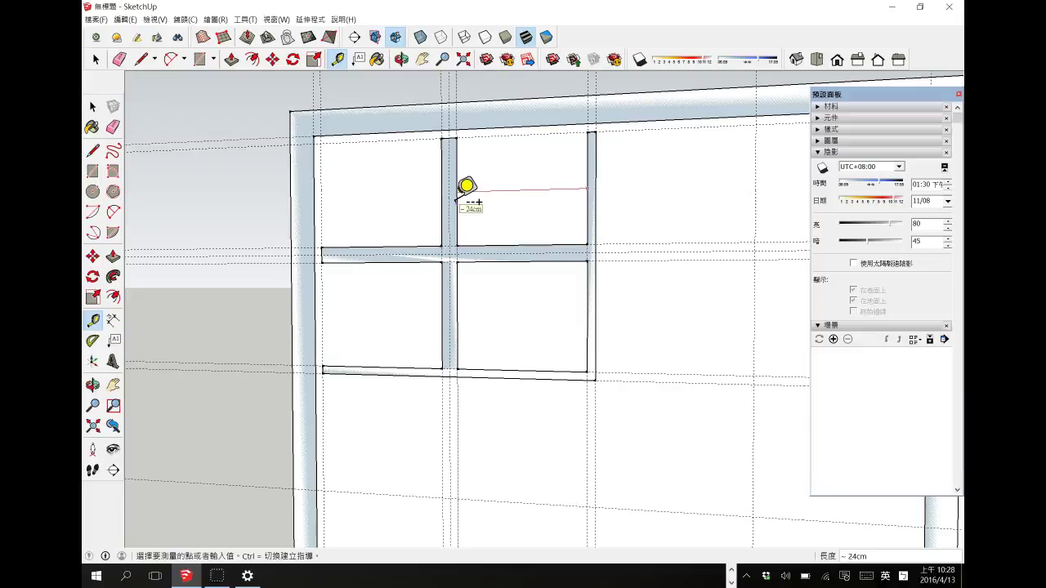
key("space")
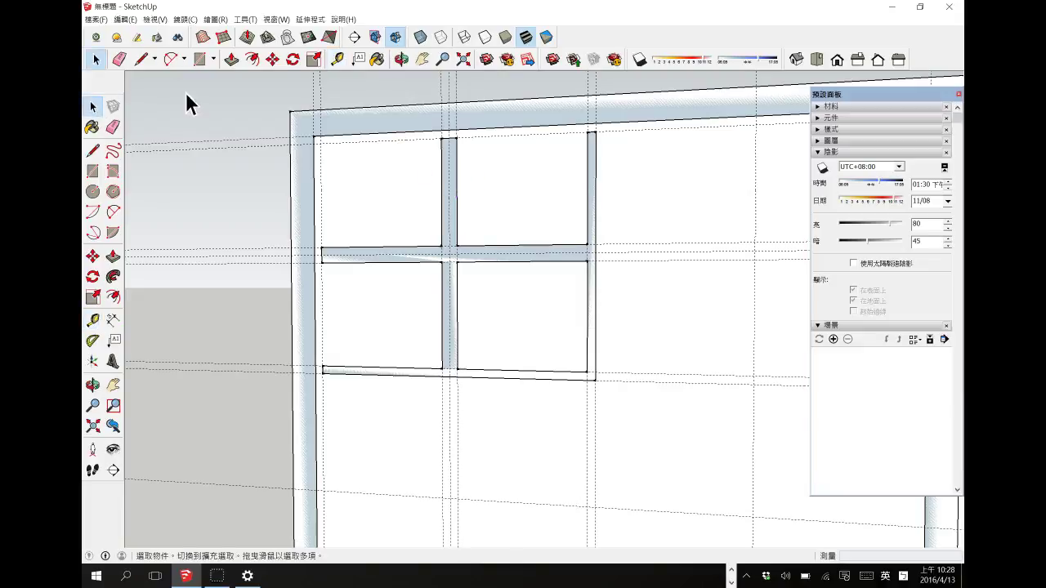
left_click(276, 19)
left_click(246, 20)
mouse_move(276, 19)
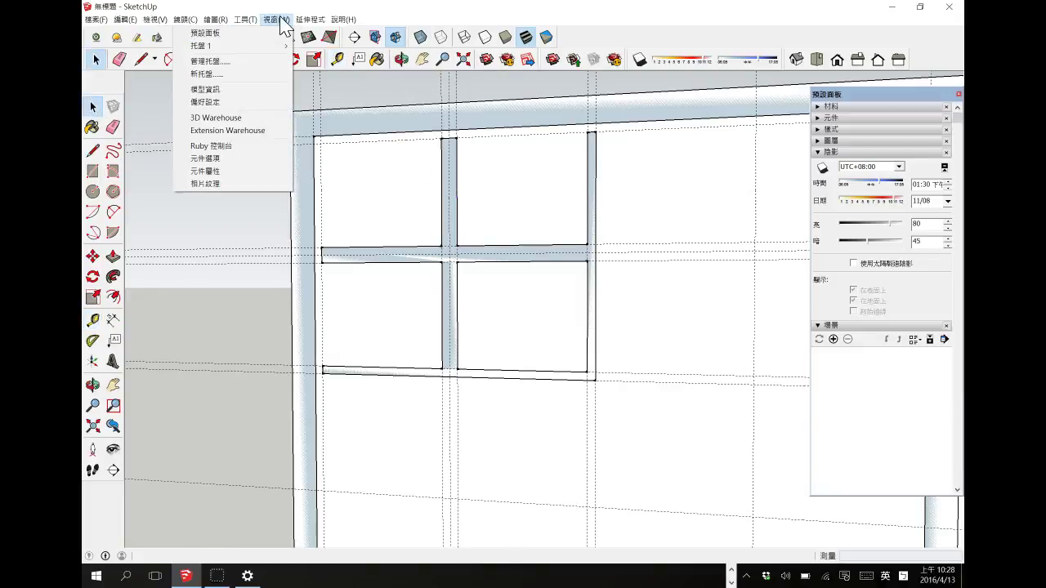
left_click(219, 107)
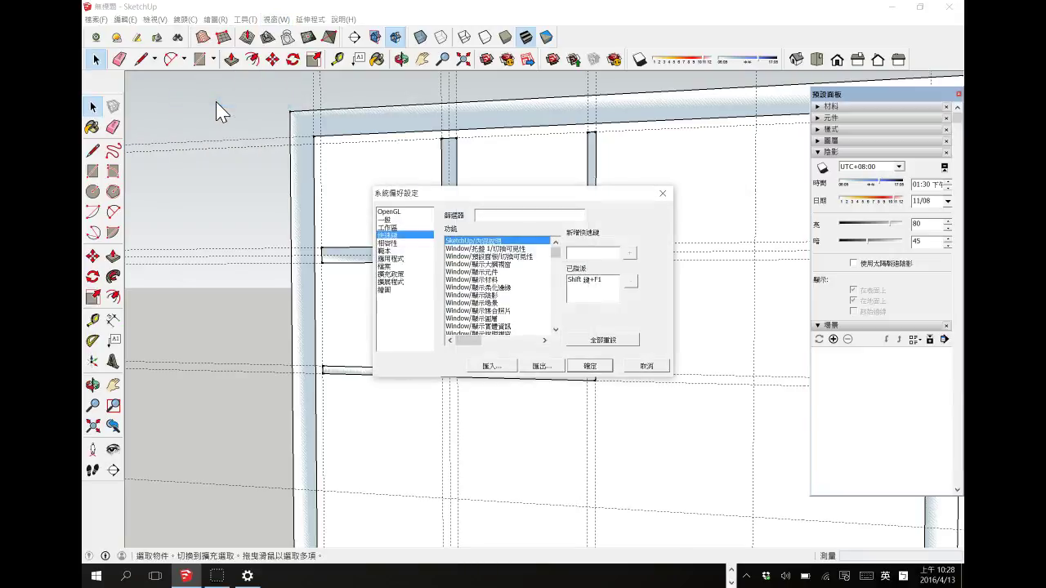
left_click(596, 367)
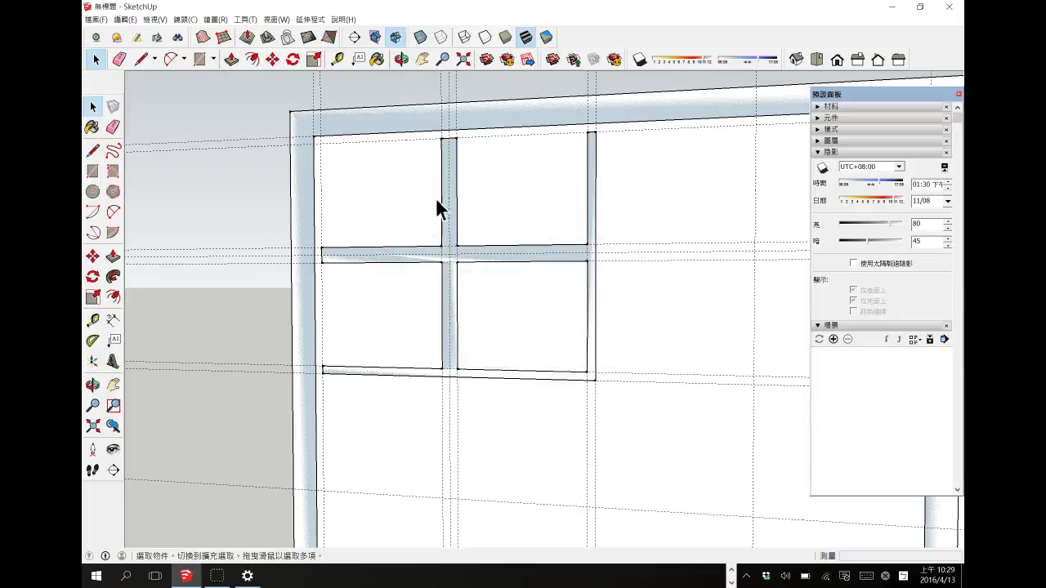
Set the model's length precision to 0.00cm.
left_click(277, 20)
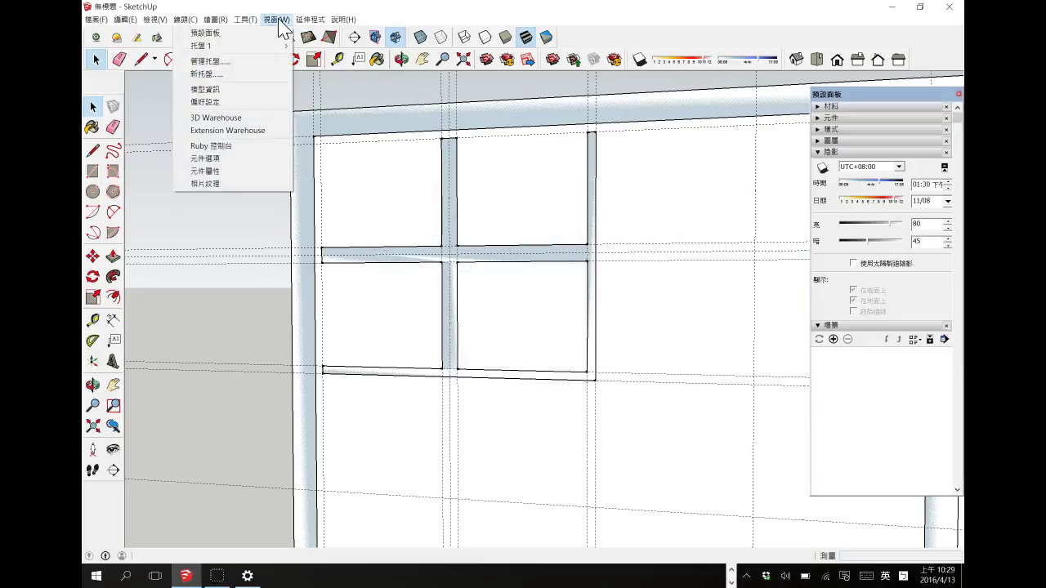
left_click(228, 90)
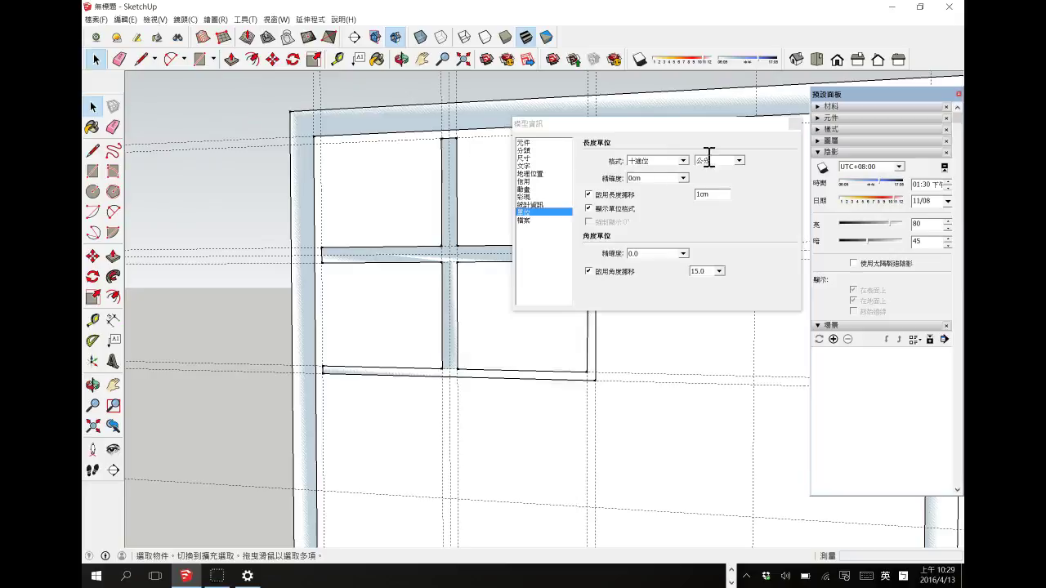
left_click(683, 179)
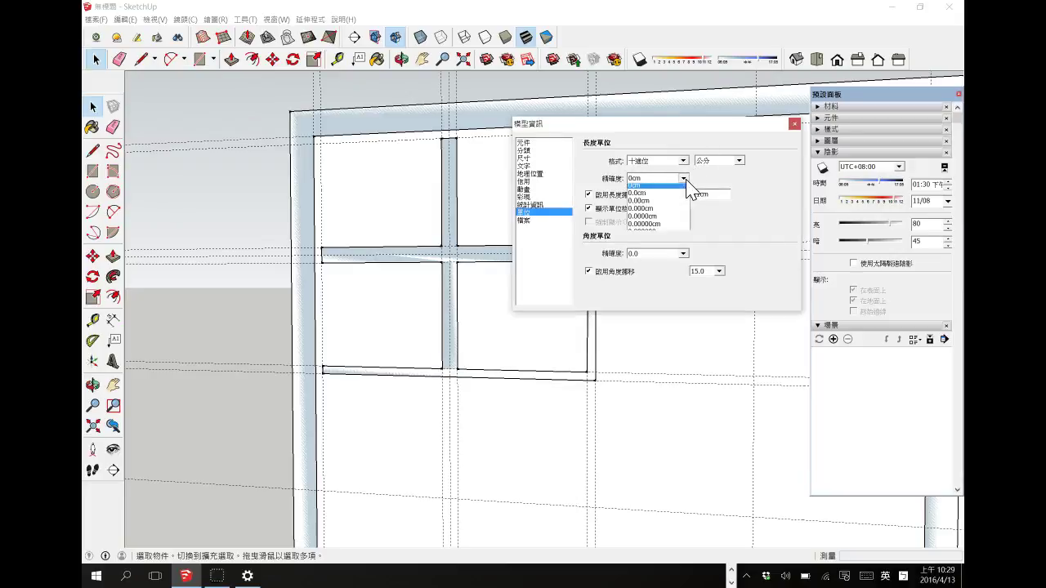
left_click(672, 204)
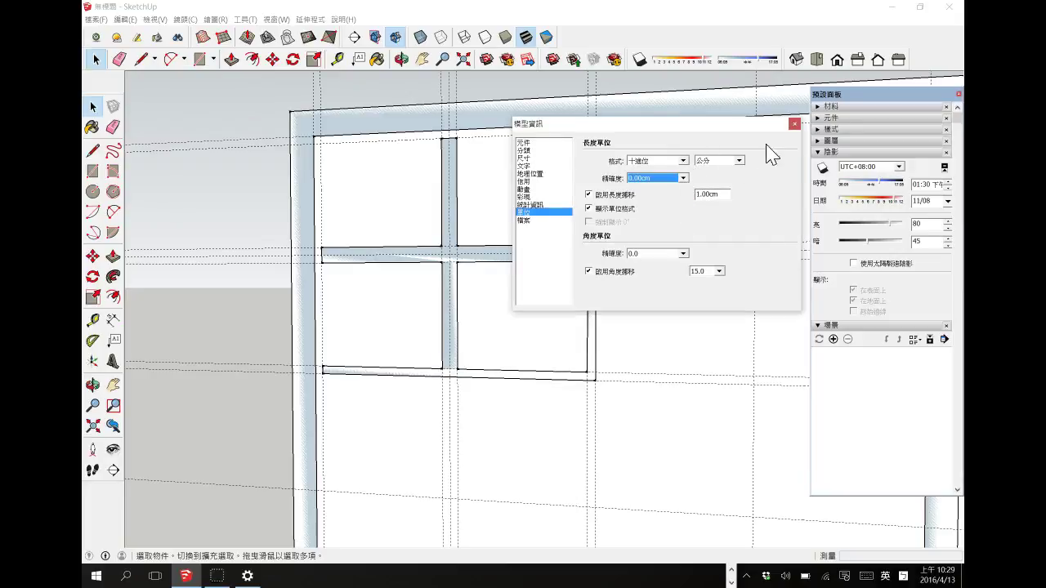
left_click(793, 125)
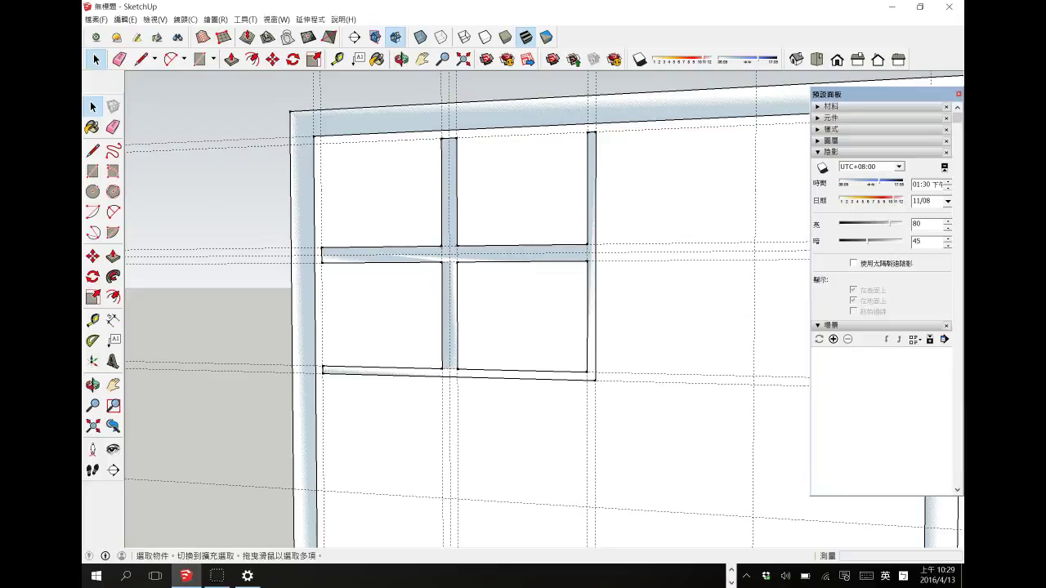
Measure the widths of both upper lattice openings to compare them at the finer precision.
left_click(92, 320)
left_click(589, 172)
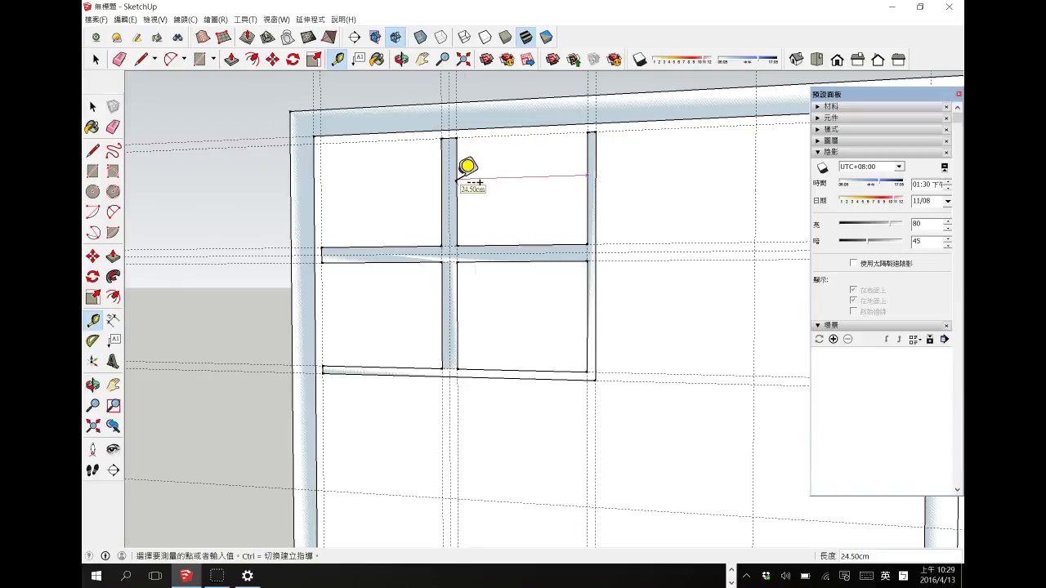
left_click(456, 178)
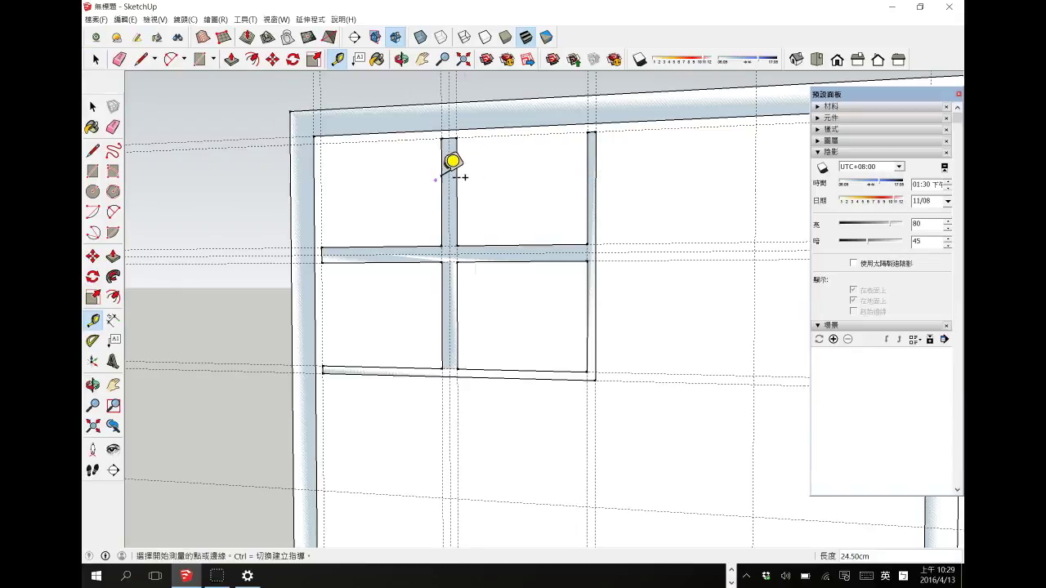
left_click(442, 179)
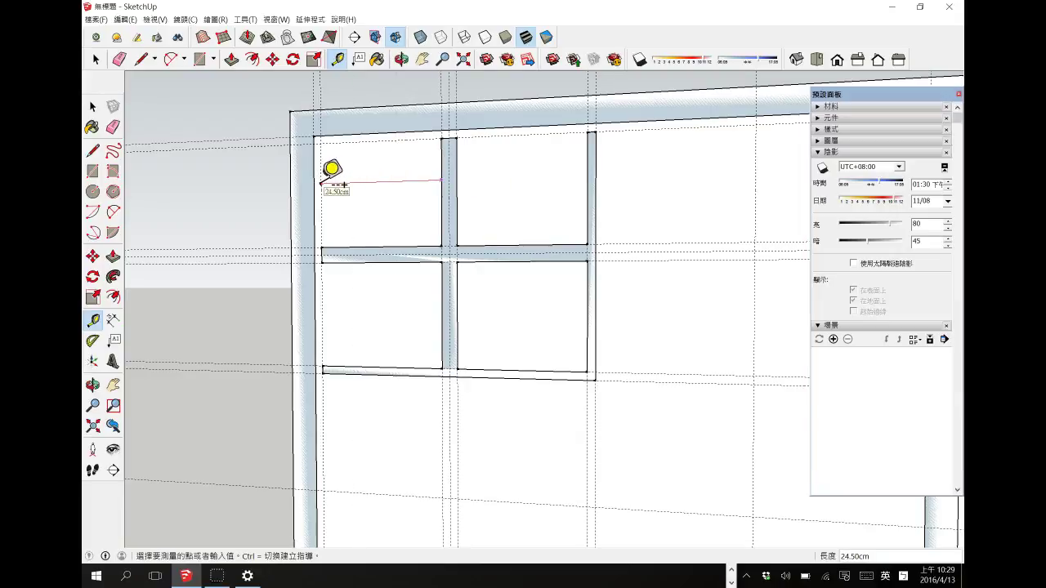
key("Escape")
key("space")
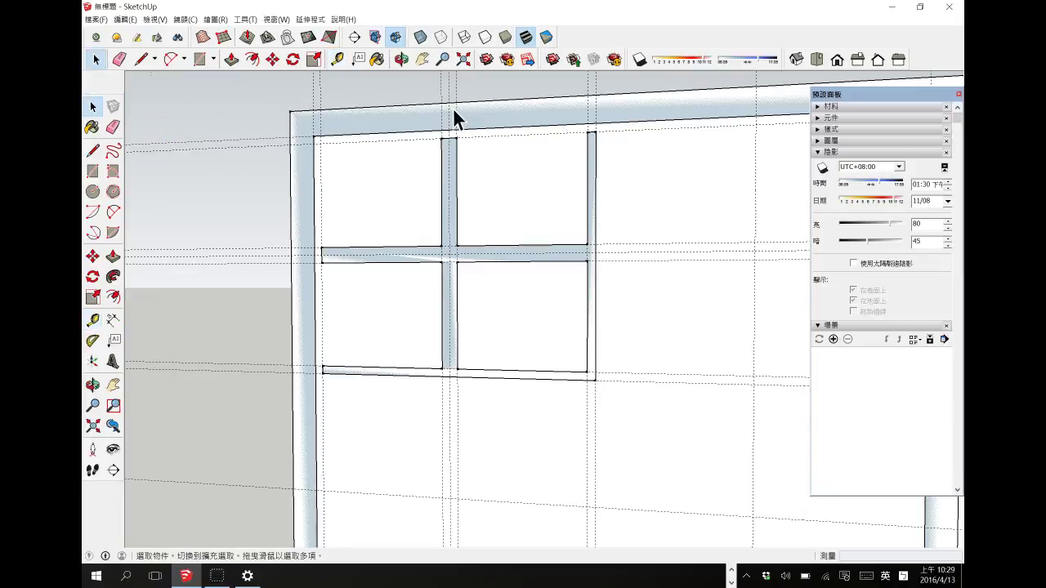
Inside the lattice group, draw a 55 x 1.5 cm rectangle along the upper edge and a 44.5 x 1.5 cm one along the left edge.
double_click(454, 165)
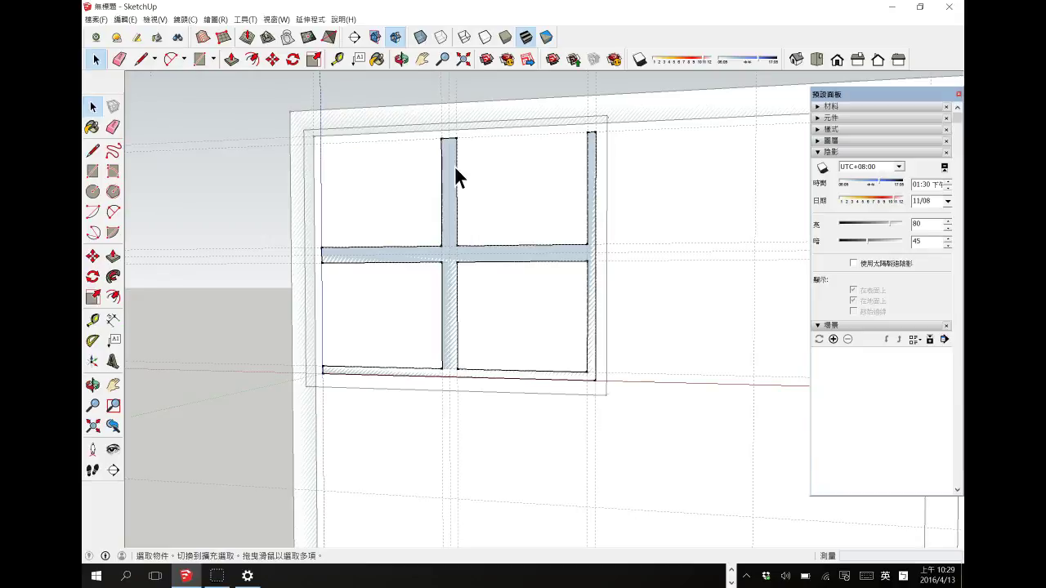
left_click(92, 152)
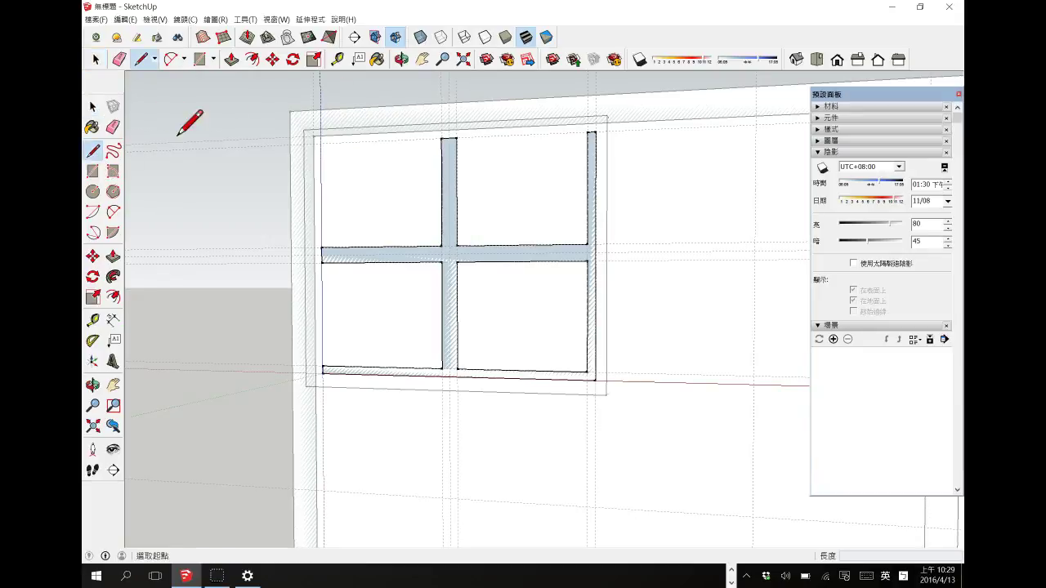
left_click(93, 171)
left_click(317, 133)
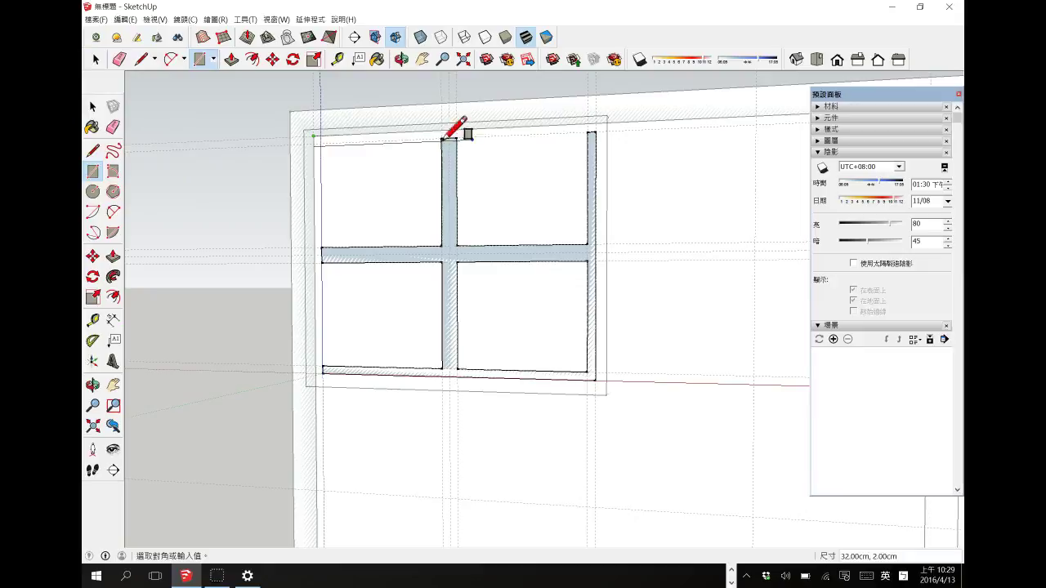
left_click(595, 124)
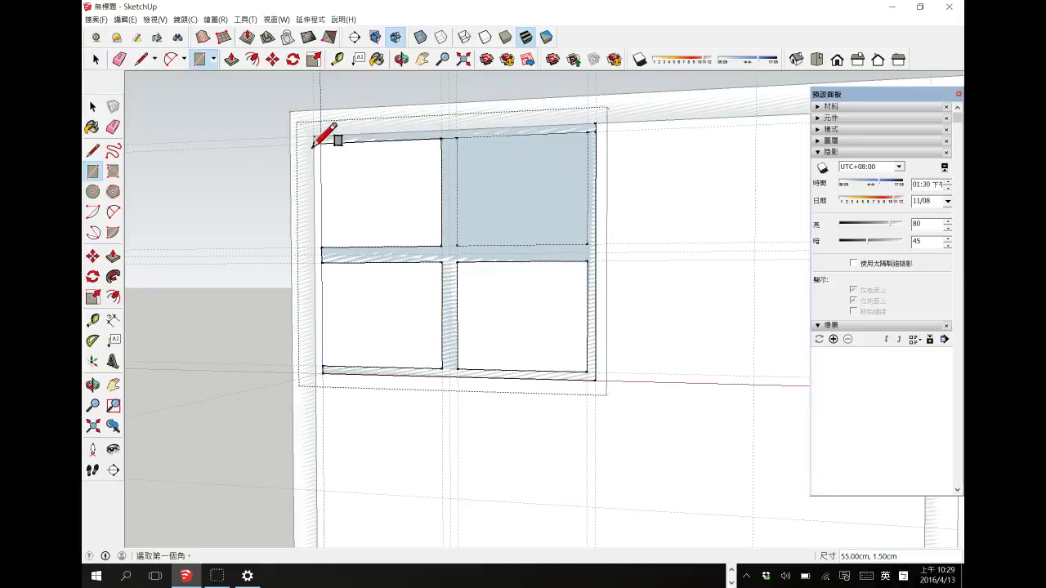
left_click(315, 142)
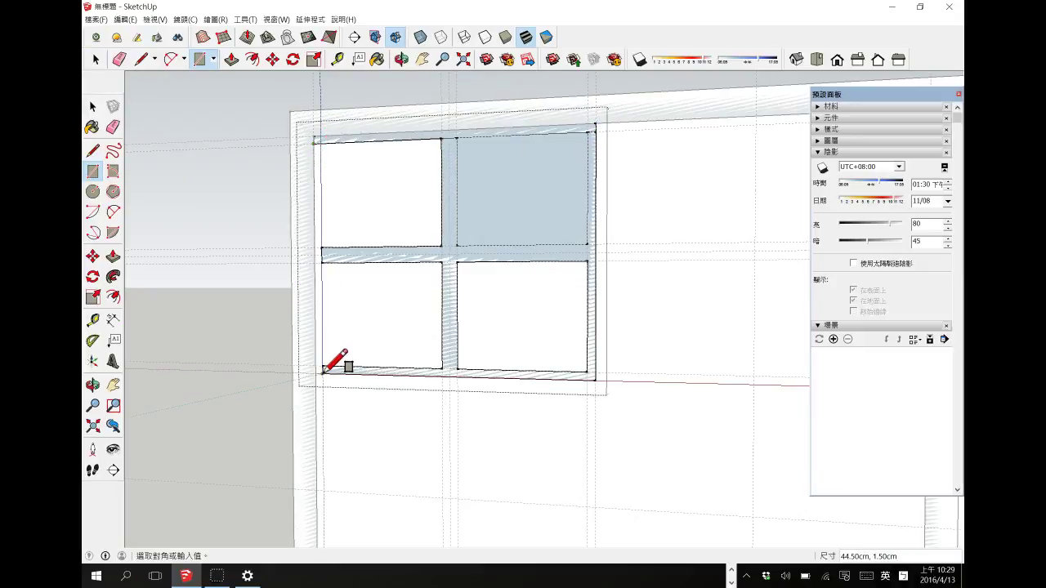
left_click(325, 369)
Delete the faces filling the lattice panes and the stray dividing edges at the corners of the new outer bars.
key("space")
left_click(397, 191)
key("Delete")
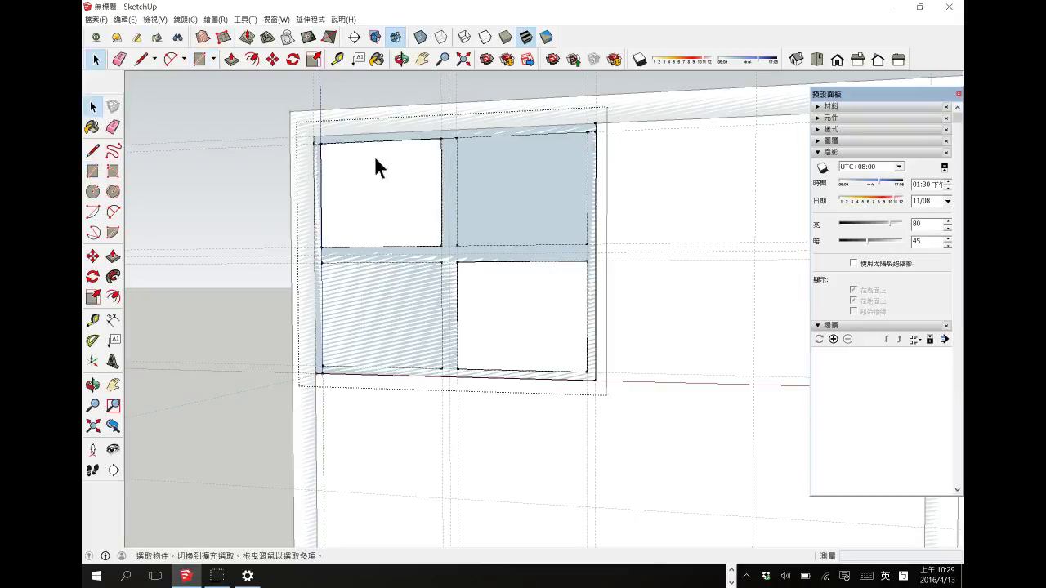
left_click(317, 143)
key("Delete")
left_click(521, 191)
key("Delete")
left_click(593, 131)
key("Delete")
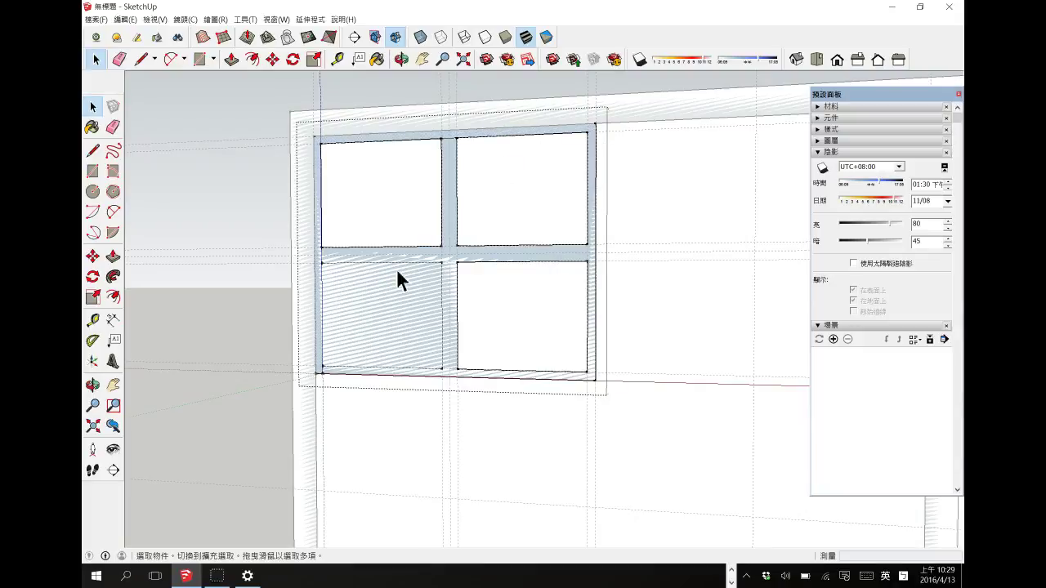
left_click(402, 276)
key("Delete")
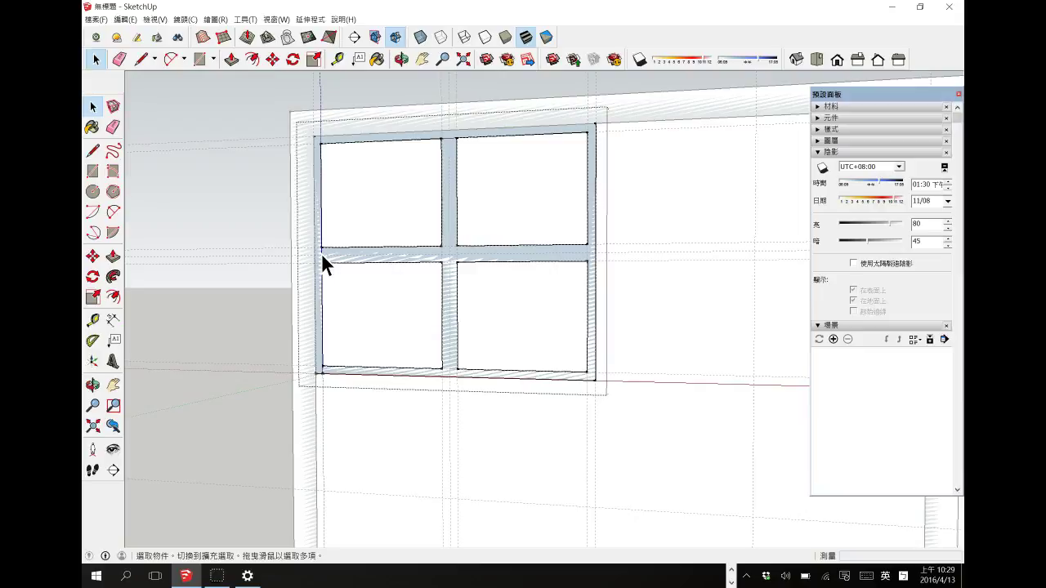
left_click(324, 373)
key("Delete")
Copy the lattice module 55 cm to the right so it adjoins the original across the panel's width.
scroll(233, 204, "down", 4)
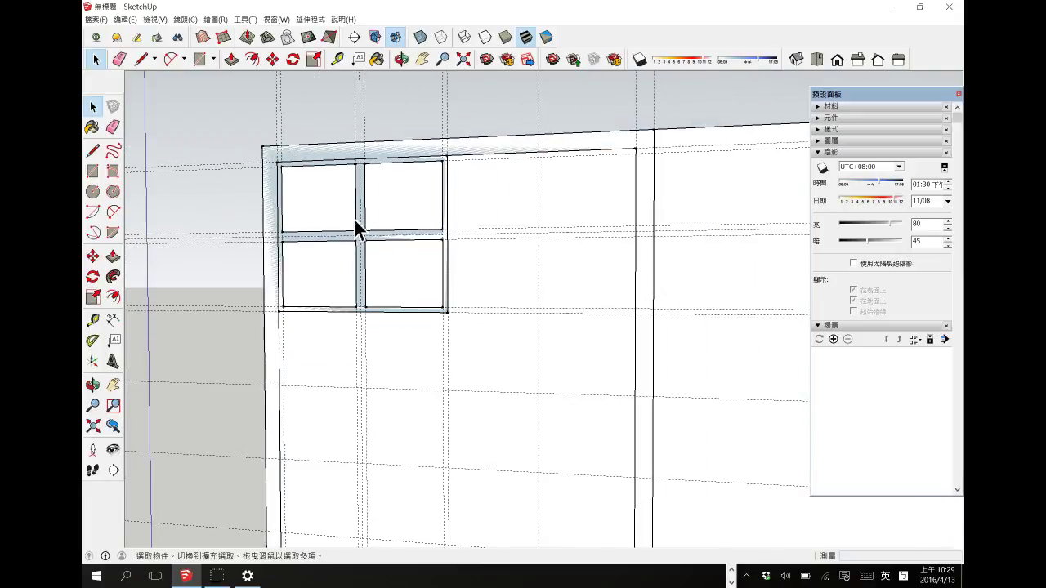
left_click(379, 229)
left_click(376, 229)
left_click(378, 233)
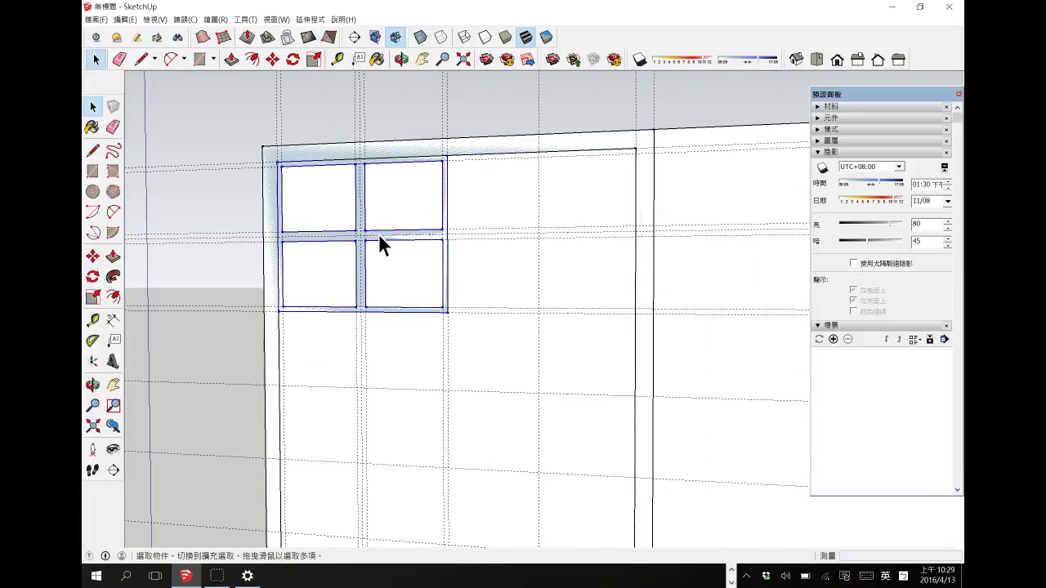
left_click(92, 256)
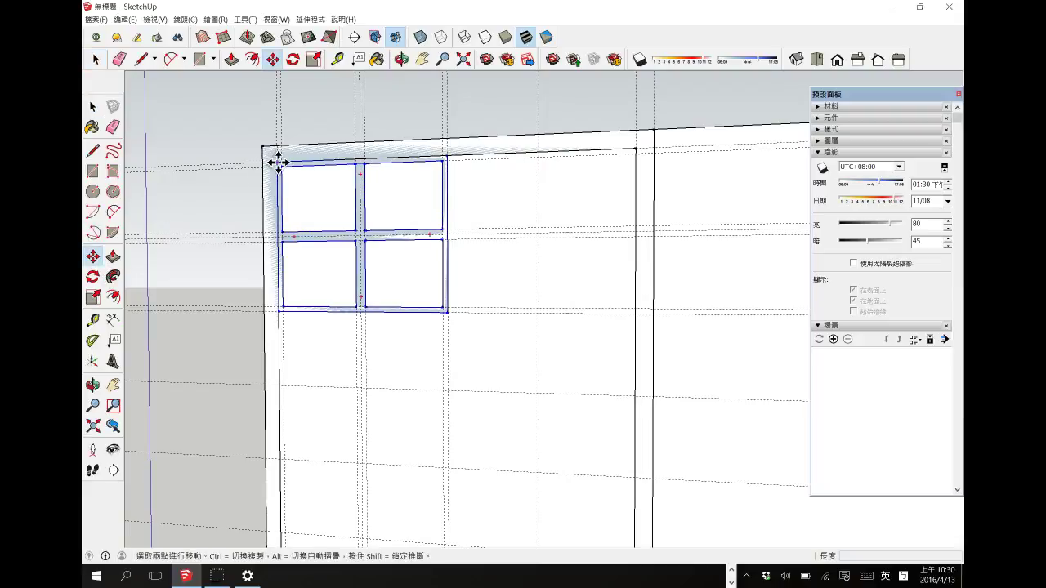
left_click(278, 161)
key("ctrl")
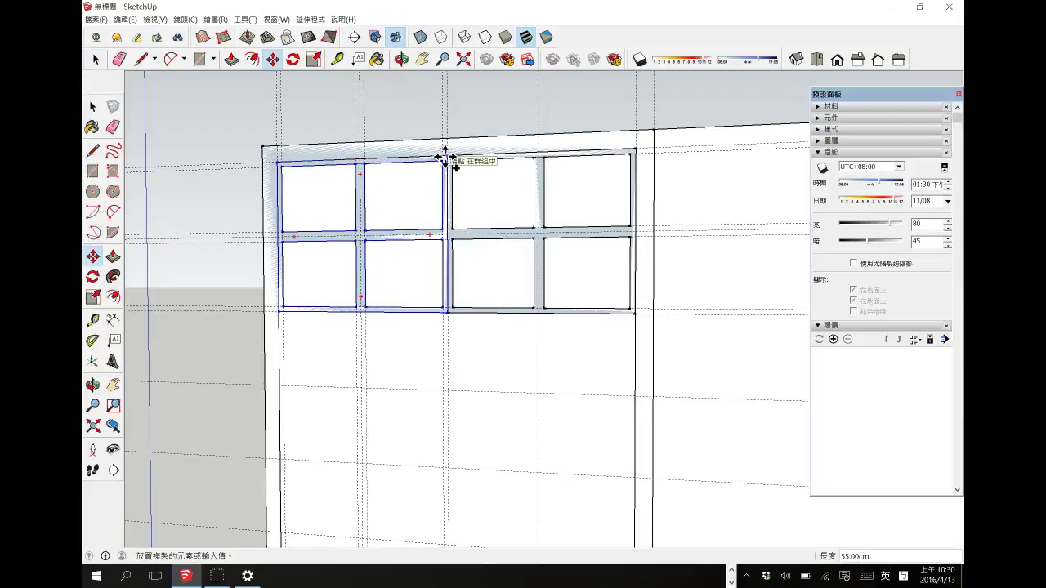
left_click(445, 159)
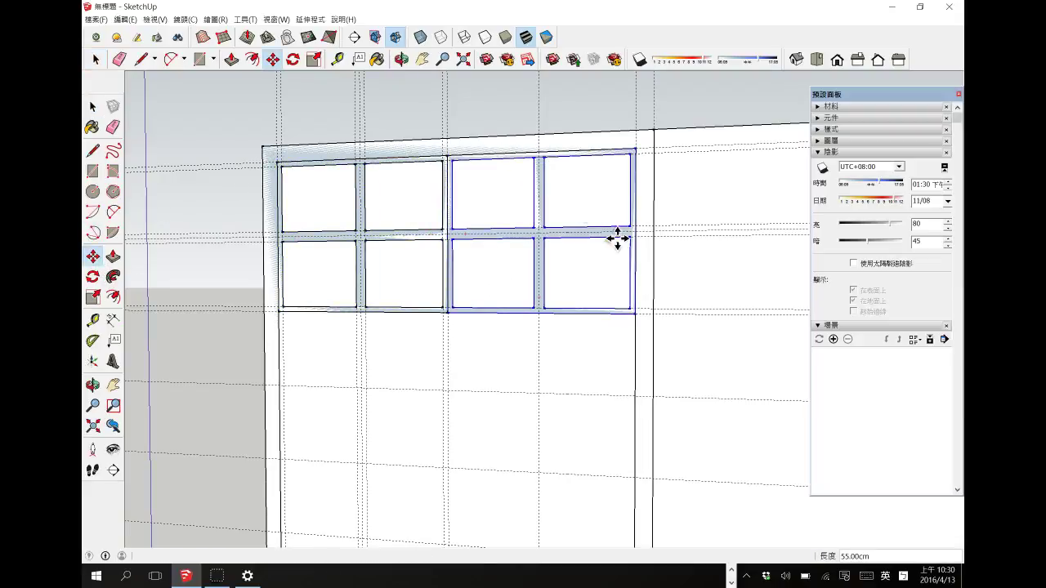
left_click(93, 107)
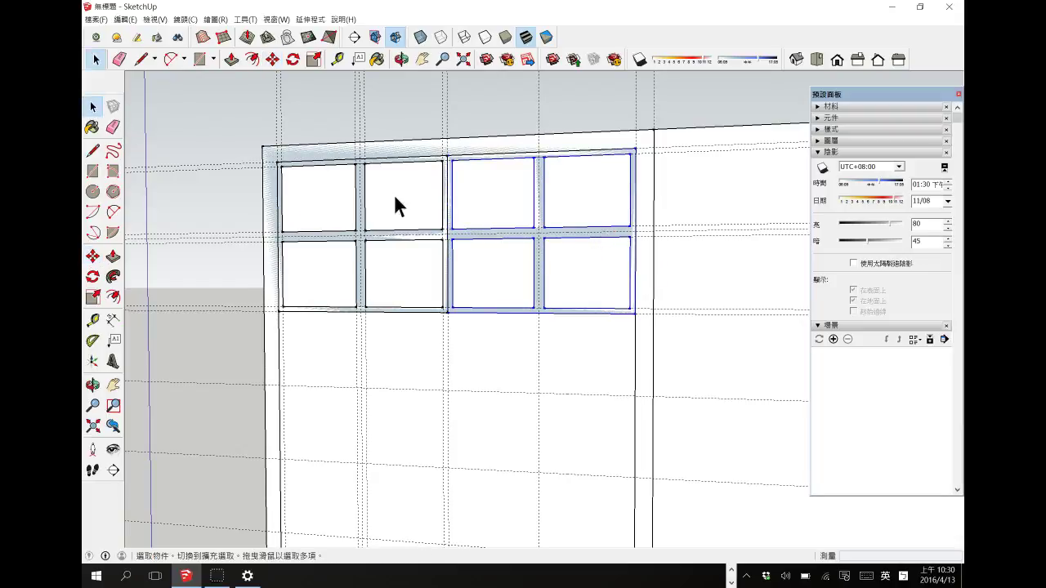
Copy the original lattice module 46 cm straight down so it adjoins the original's lower edge.
scroll(400, 211, "down", 3)
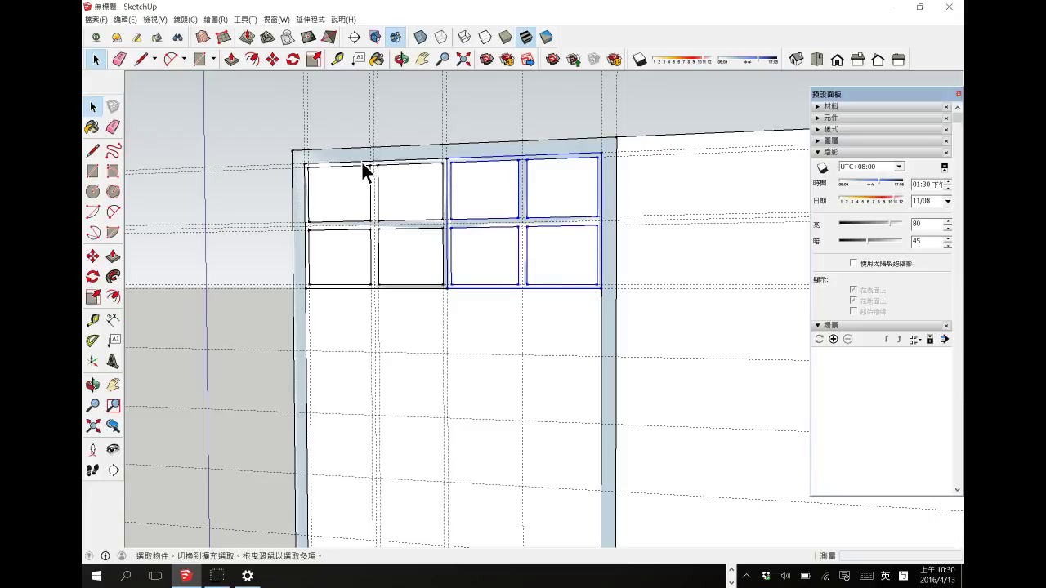
left_click(362, 162)
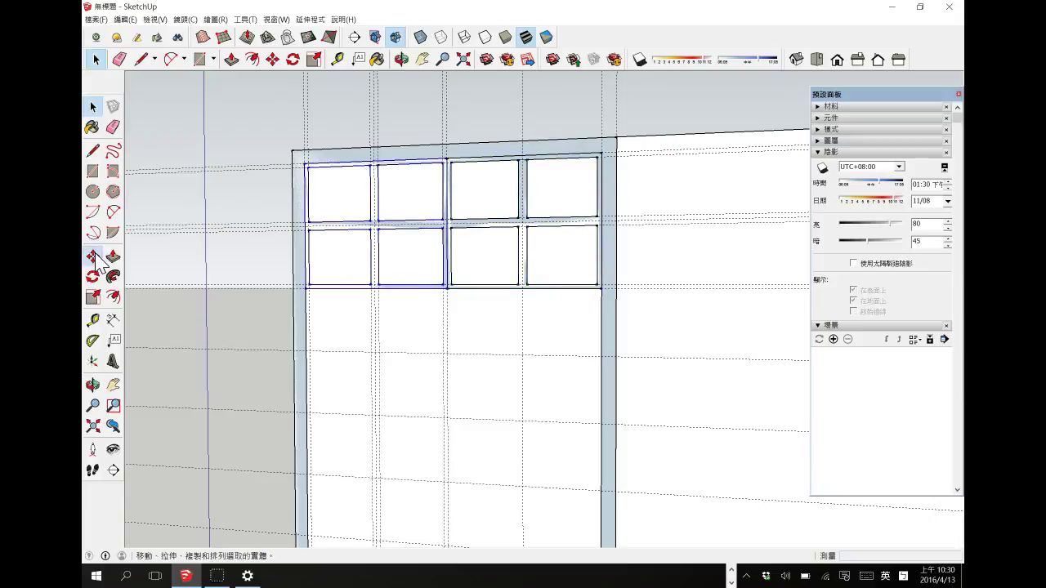
left_click(93, 256)
key("ctrl")
left_click(304, 163)
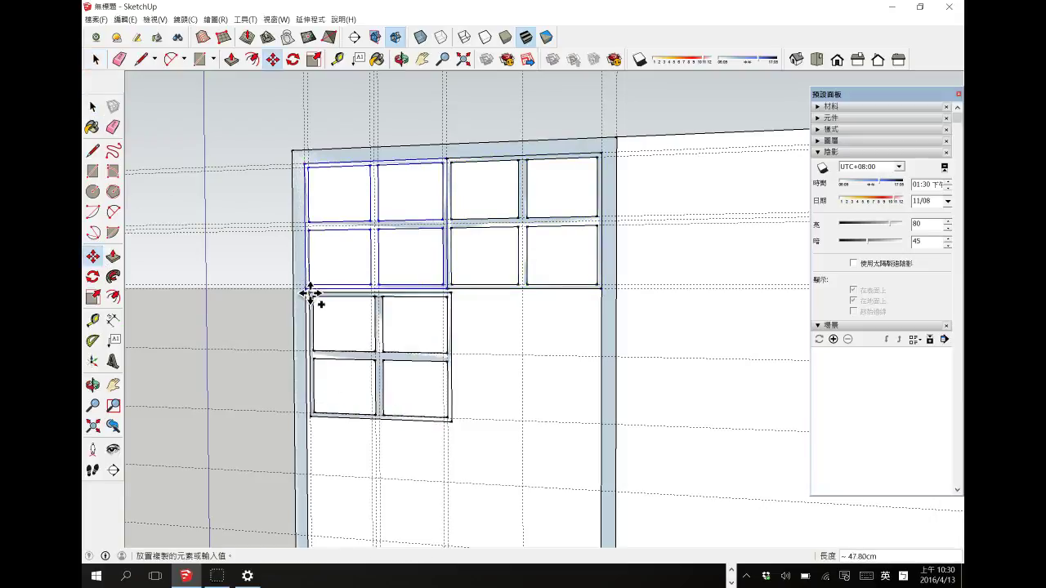
left_click(305, 290)
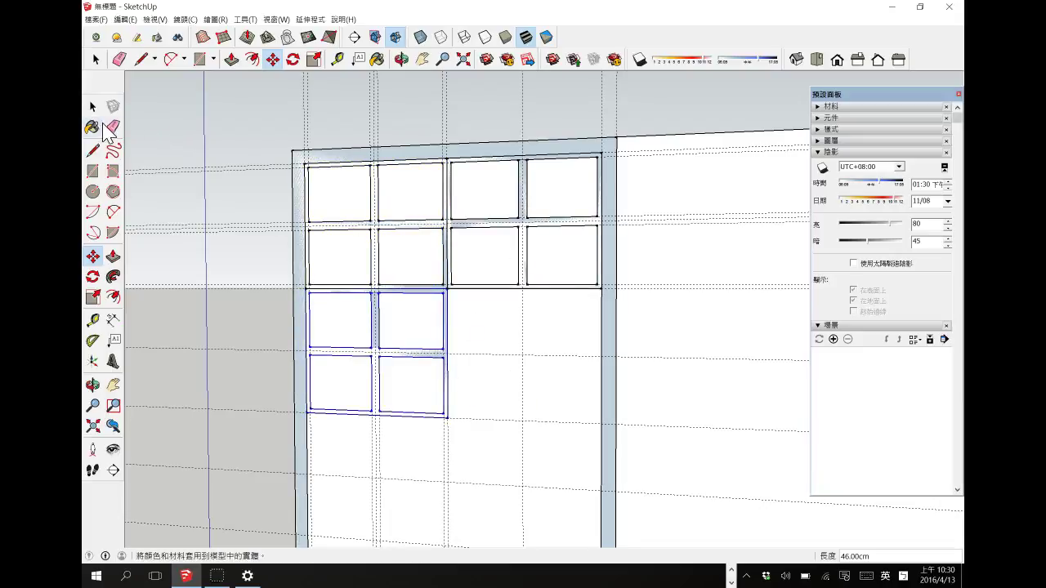
left_click(92, 104)
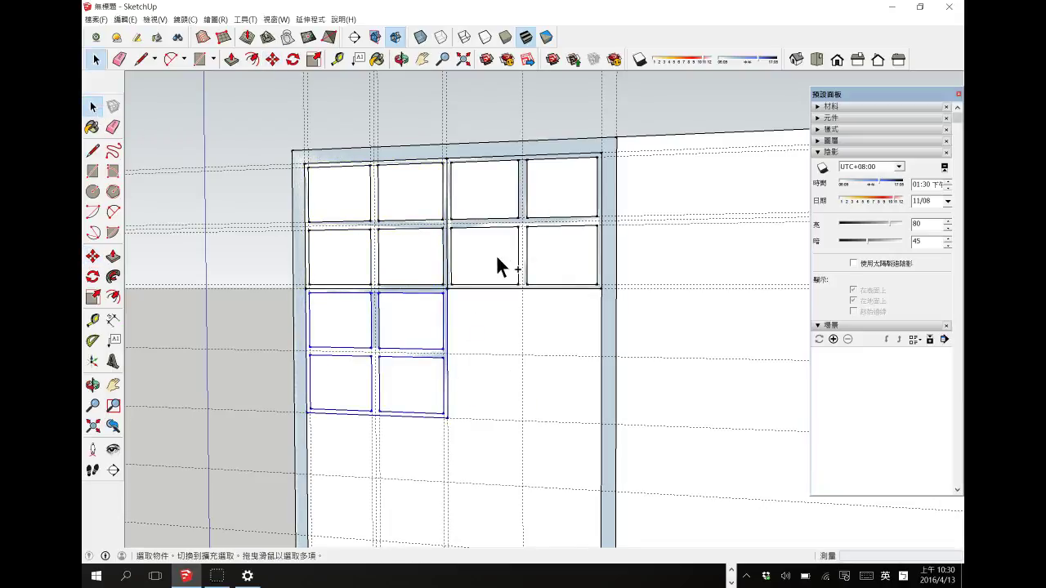
Undo both copies of the lattice module.
key("shift")
key("ctrl+z")
key("ctrl+z")
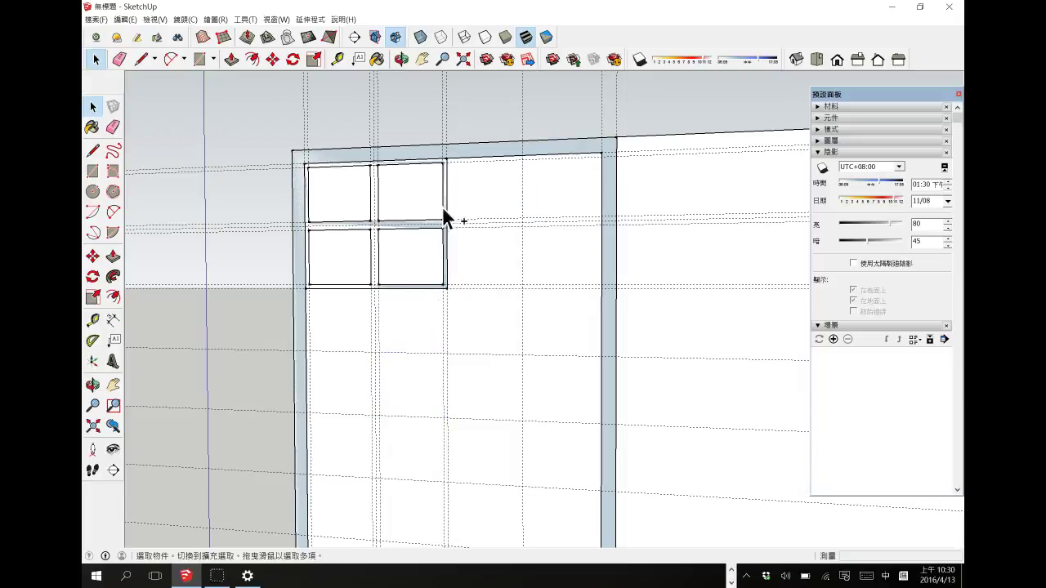
Open the panel frame group, Push/Pull the frame's front face outward 4 cm, and close the group.
left_click(93, 384)
left_click_drag(408, 259, 285, 137)
scroll(285, 137, "down", 5)
left_click(93, 106)
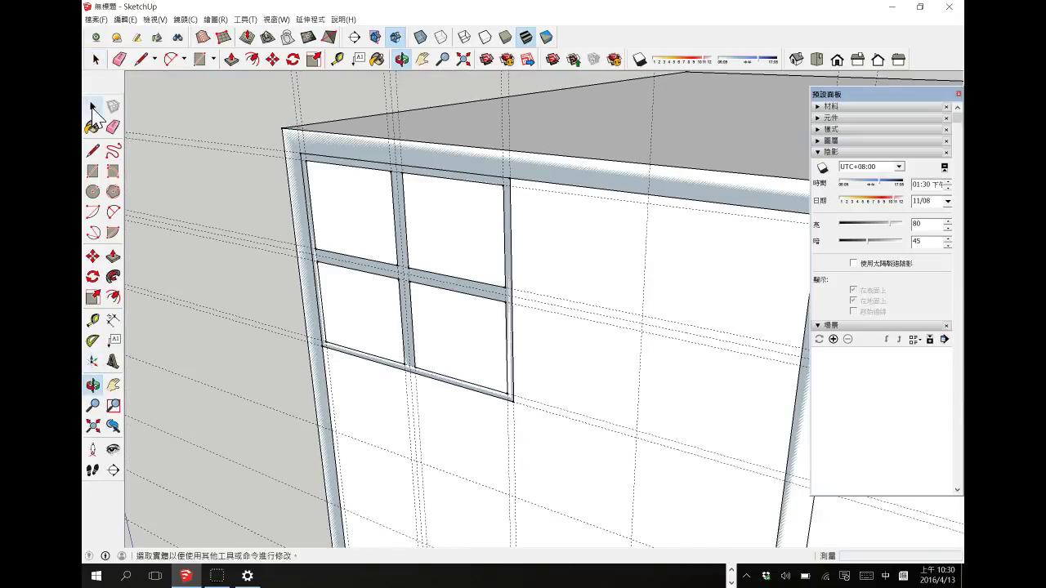
double_click(370, 152)
left_click(113, 256)
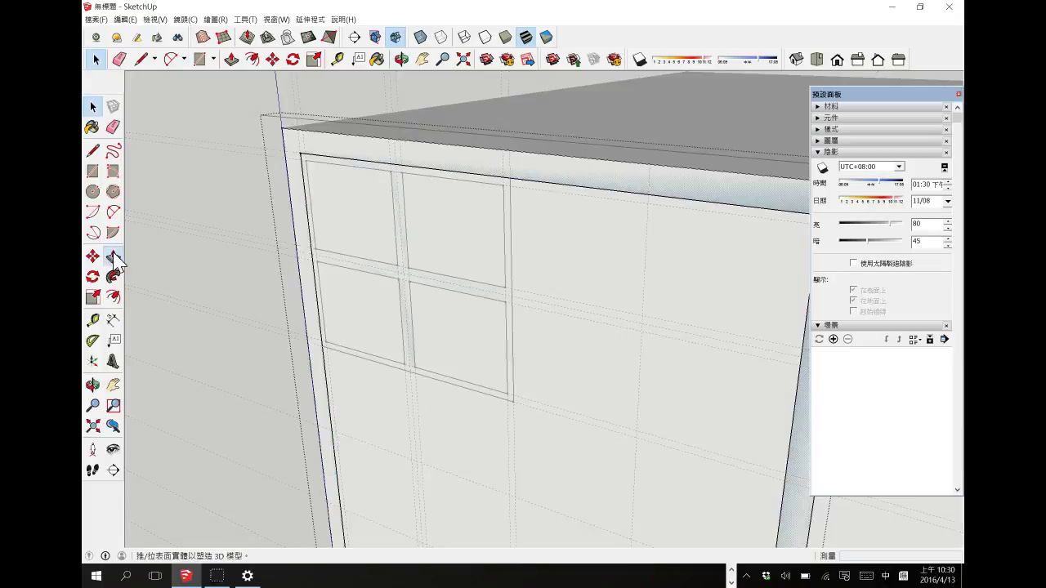
left_click(290, 159)
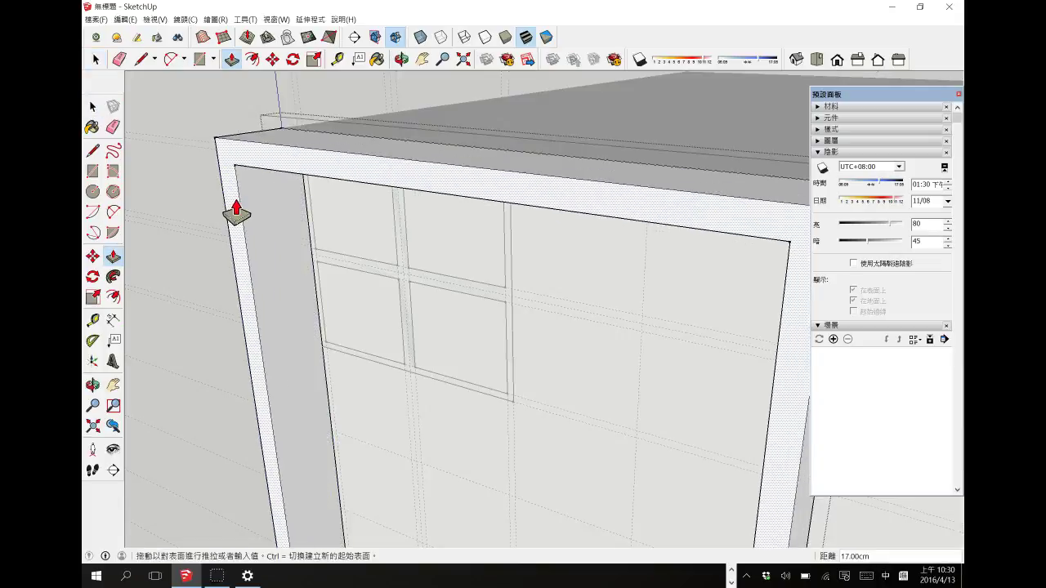
type("4")
key("Return")
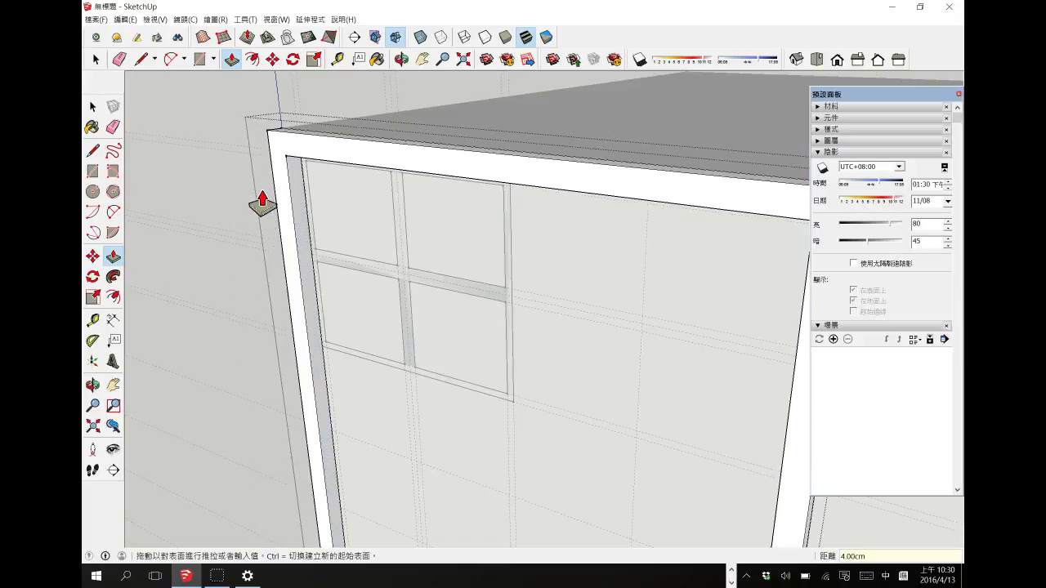
left_click(92, 105)
left_click(327, 128)
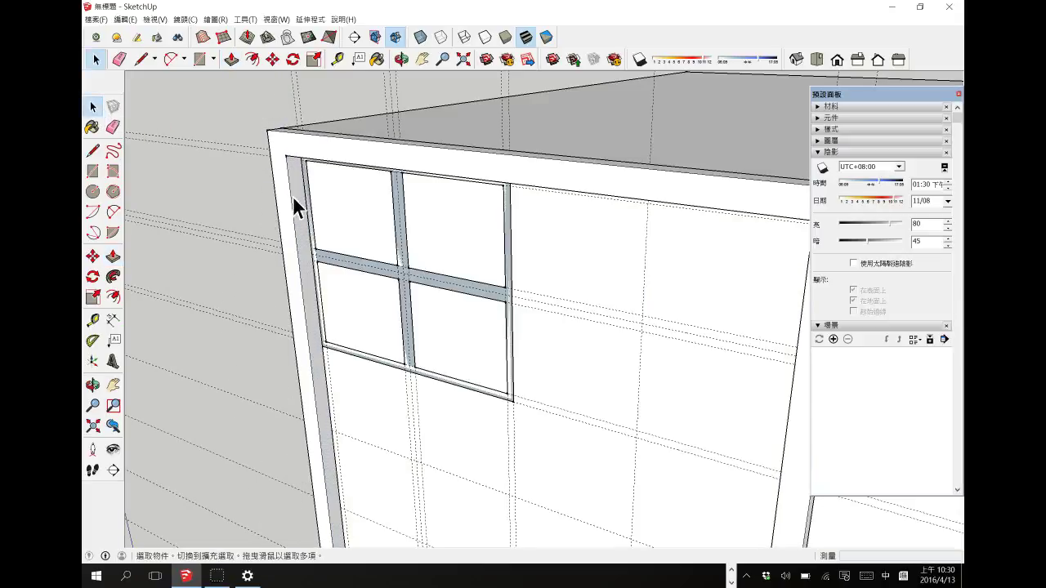
Open the lattice group, Push/Pull its bars outward 2.5 cm, and close the group.
double_click(439, 280)
left_click(113, 256)
left_click(322, 264)
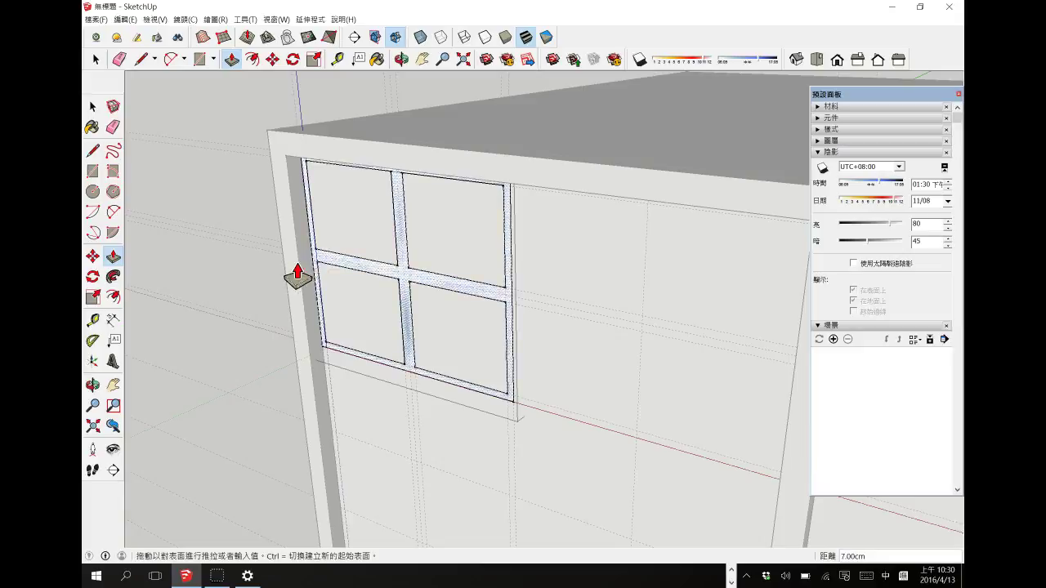
left_click(290, 279)
type("2")
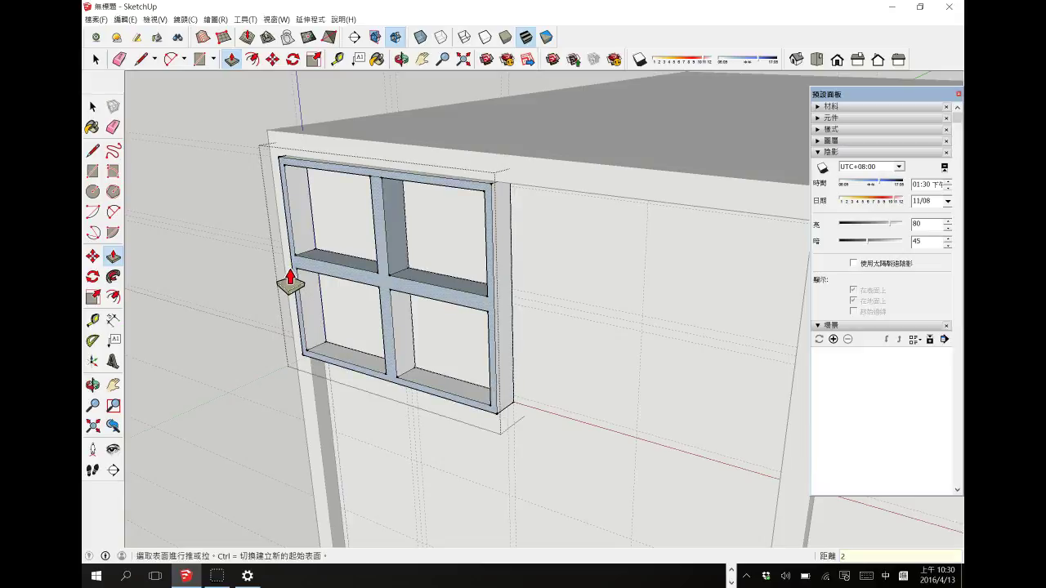
type(".5")
key("Return")
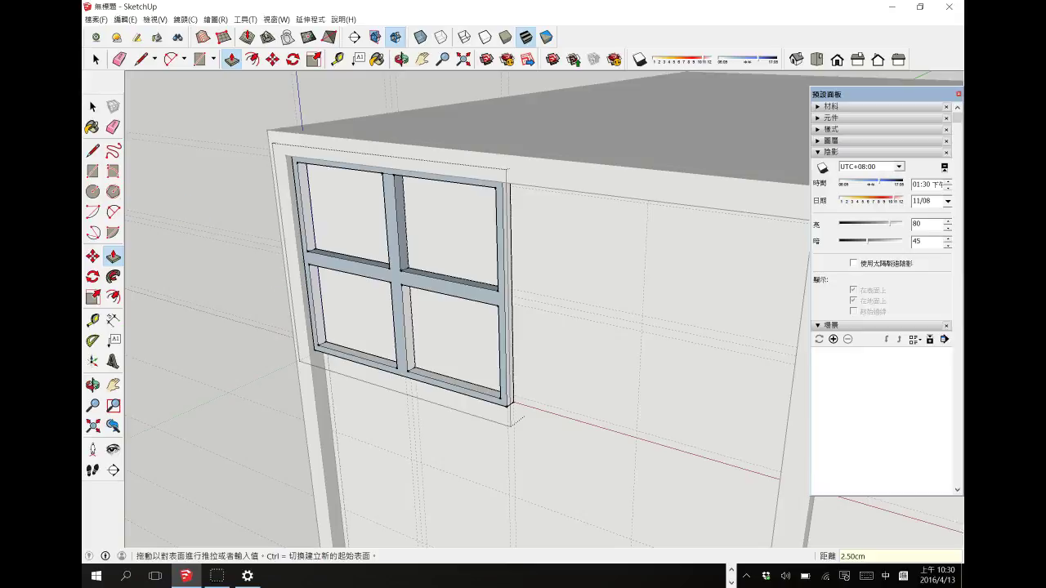
key("space")
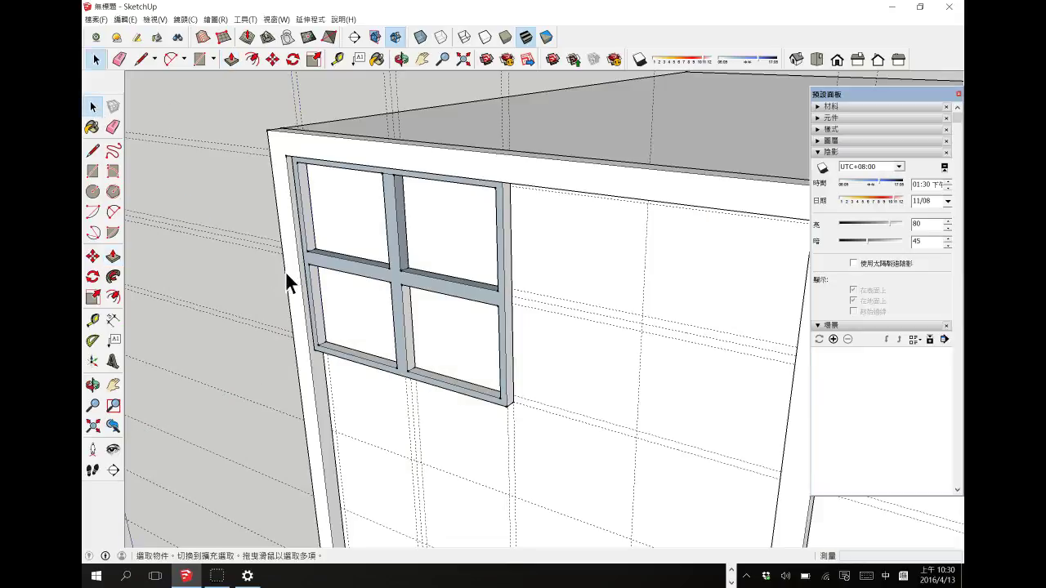
left_click(93, 257)
left_click(91, 320)
scroll(327, 232, "up", 6)
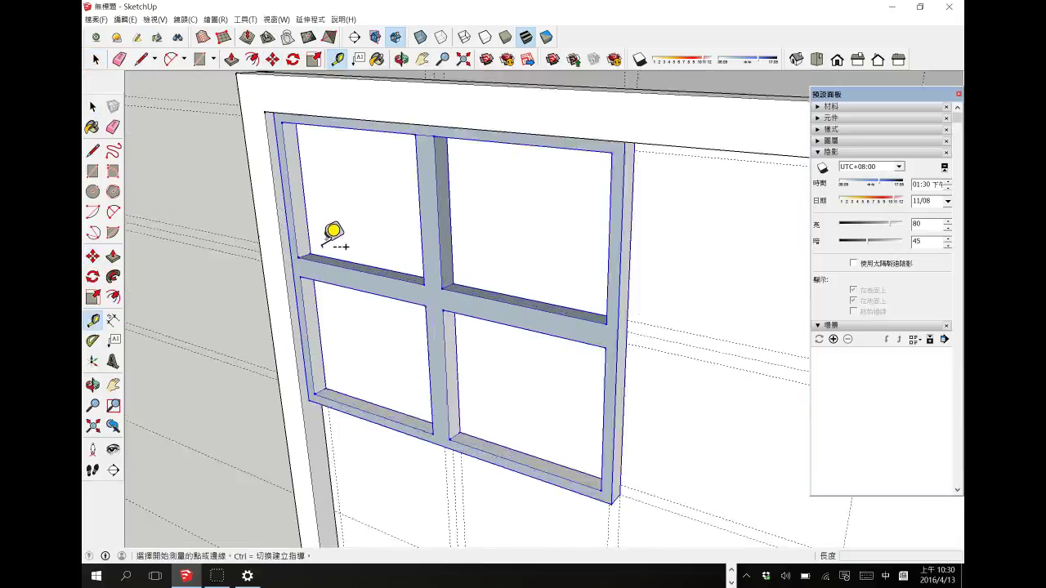
scroll(294, 208, "down", 2)
left_click(287, 245)
scroll(294, 204, "down", 2)
scroll(310, 184, "down", 1)
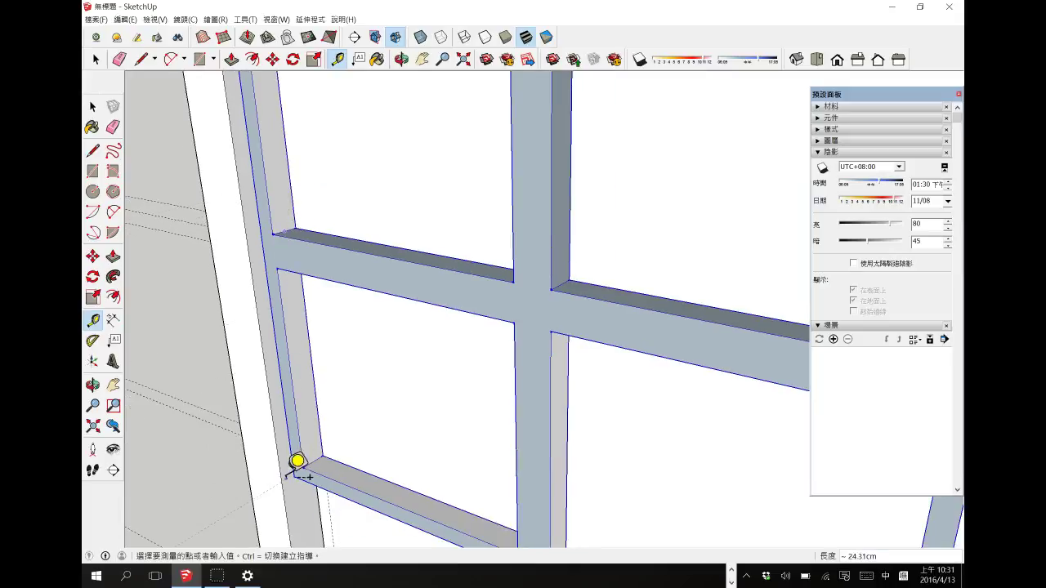
Move the lattice group 0.75 cm outward from the panel face toward the front of the frame.
key("m")
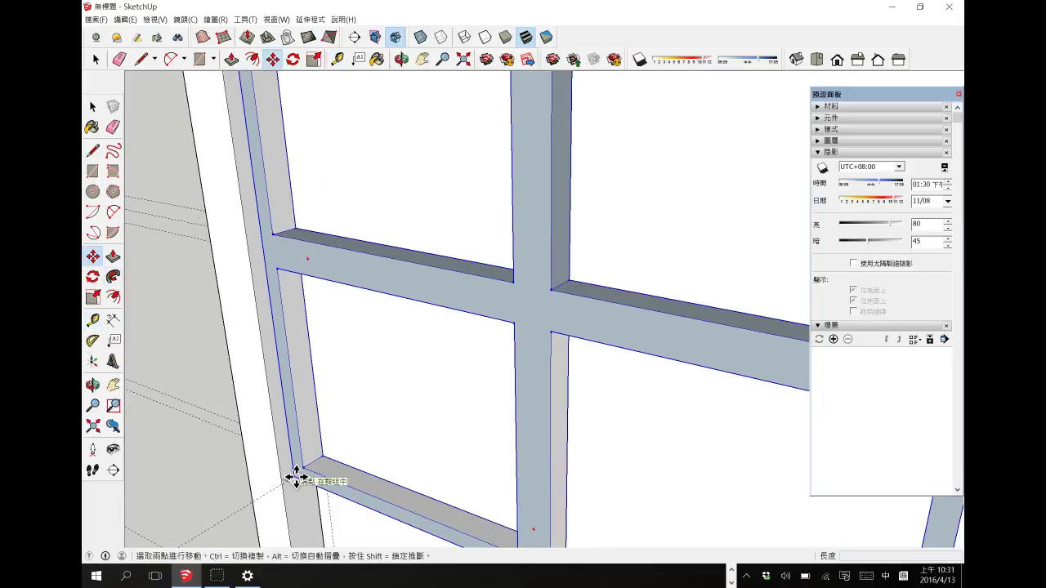
left_click(296, 477)
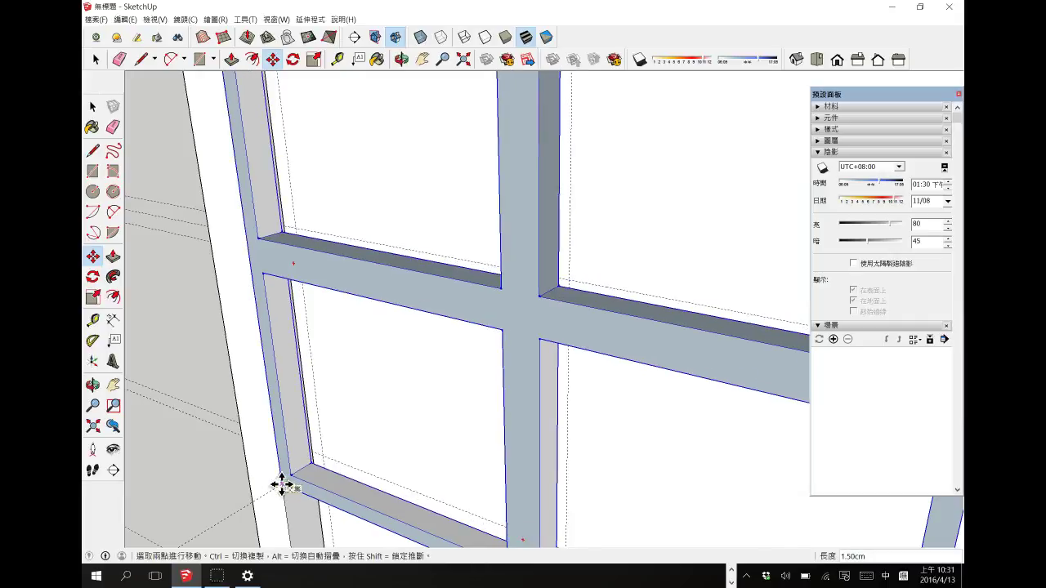
left_click(282, 484)
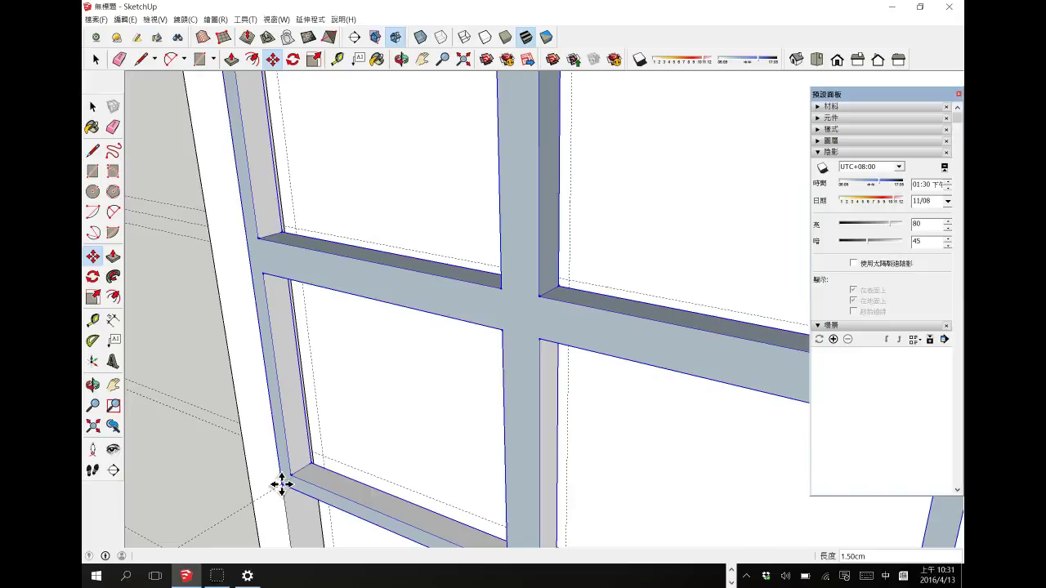
type("75")
key("Return")
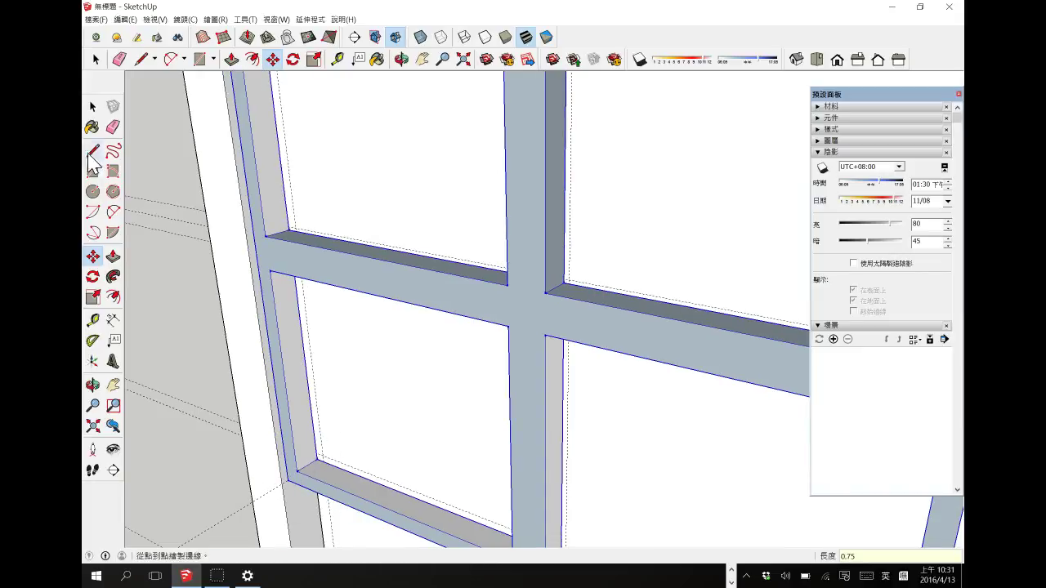
Copy the lattice module 55 cm to the right so it sits flush beside the original inside the frame.
left_click(92, 108)
scroll(269, 199, "down", 10)
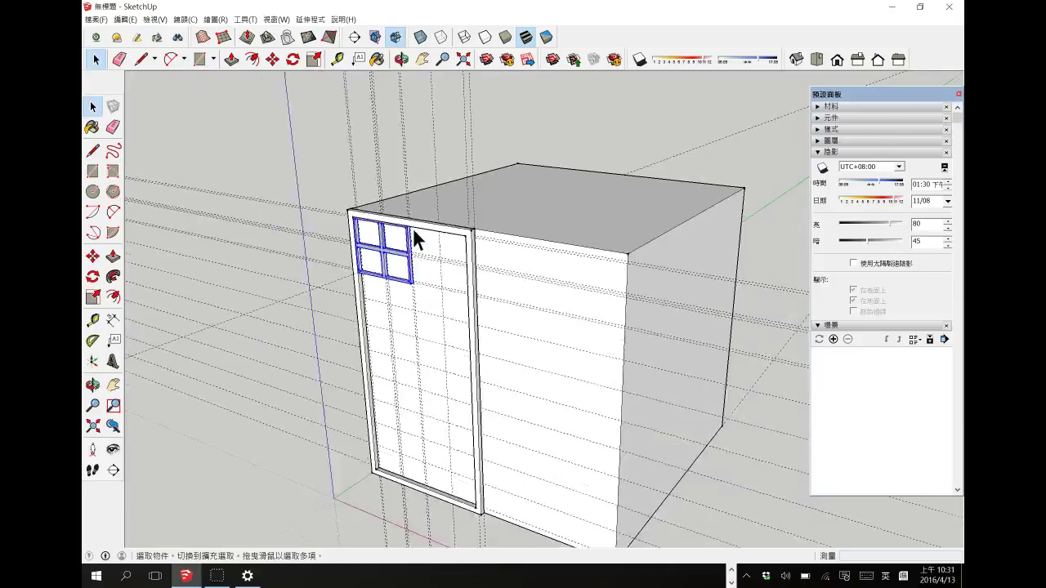
scroll(418, 245, "up", 8)
left_click(92, 256)
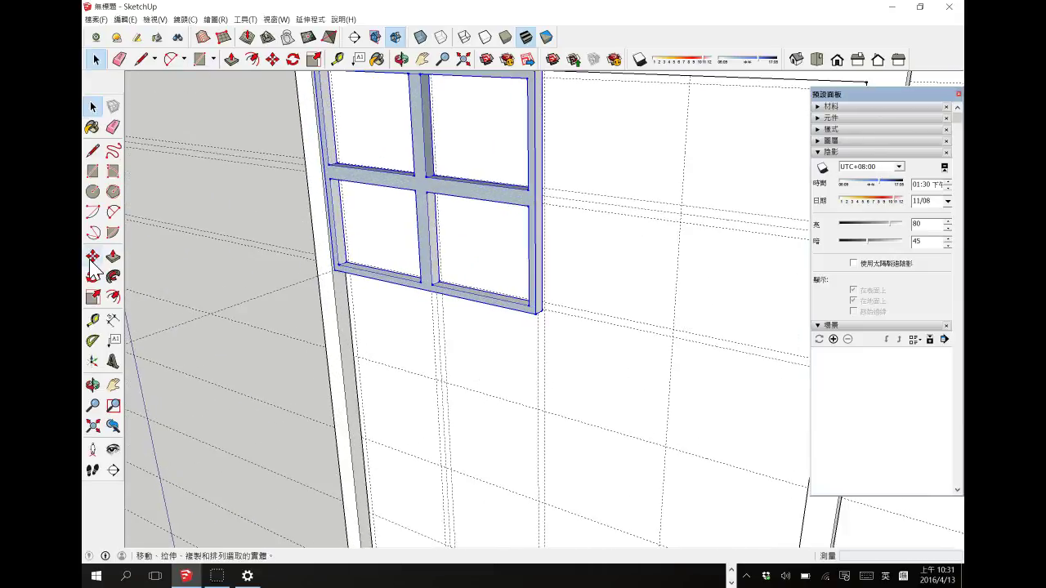
left_click(340, 270)
key("ctrl")
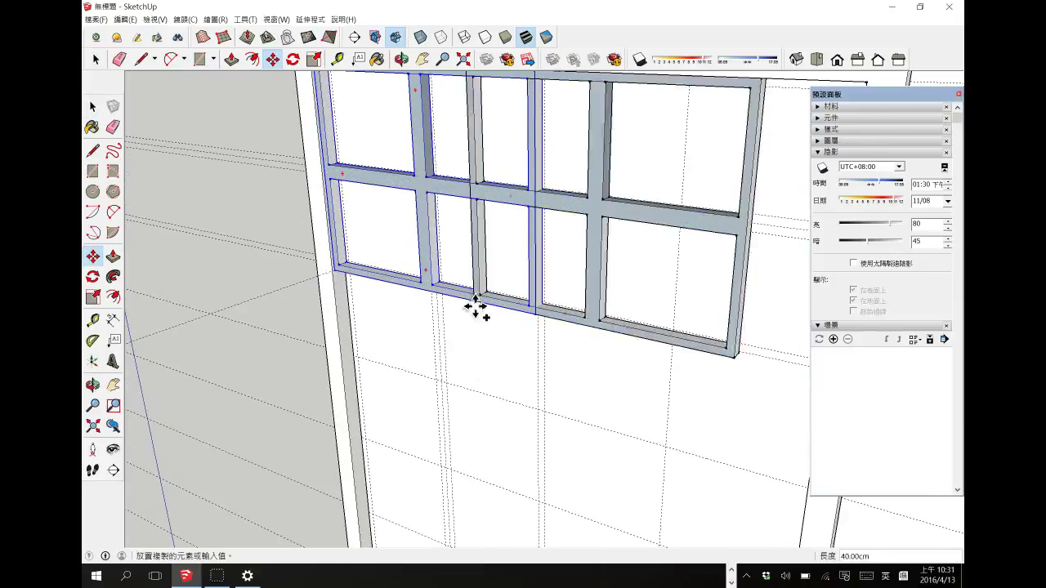
left_click(546, 309)
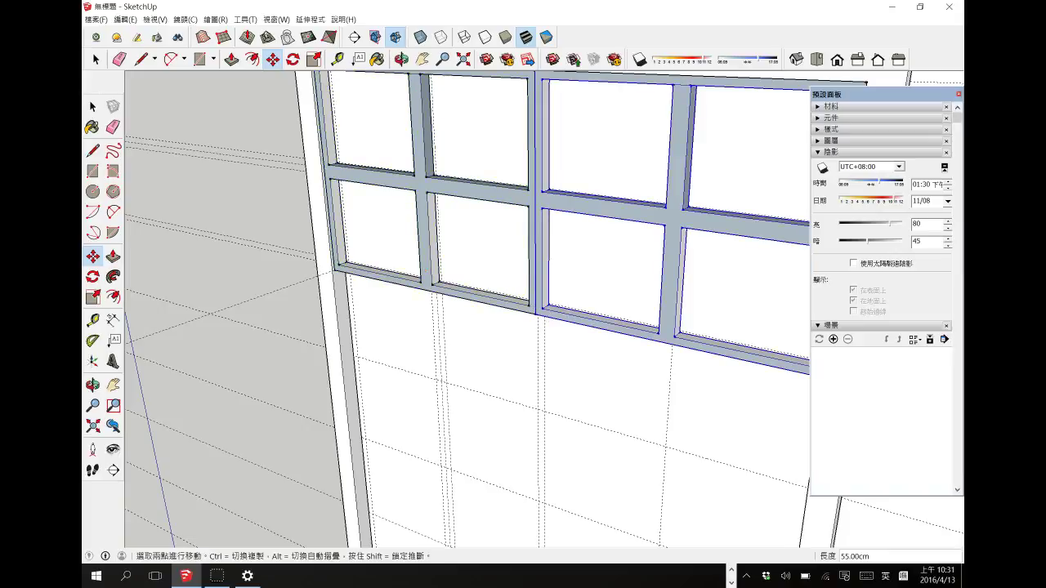
Select both lattice modules and examine how they fit inside the panel frame.
left_click(98, 106)
scroll(533, 156, "down", 6)
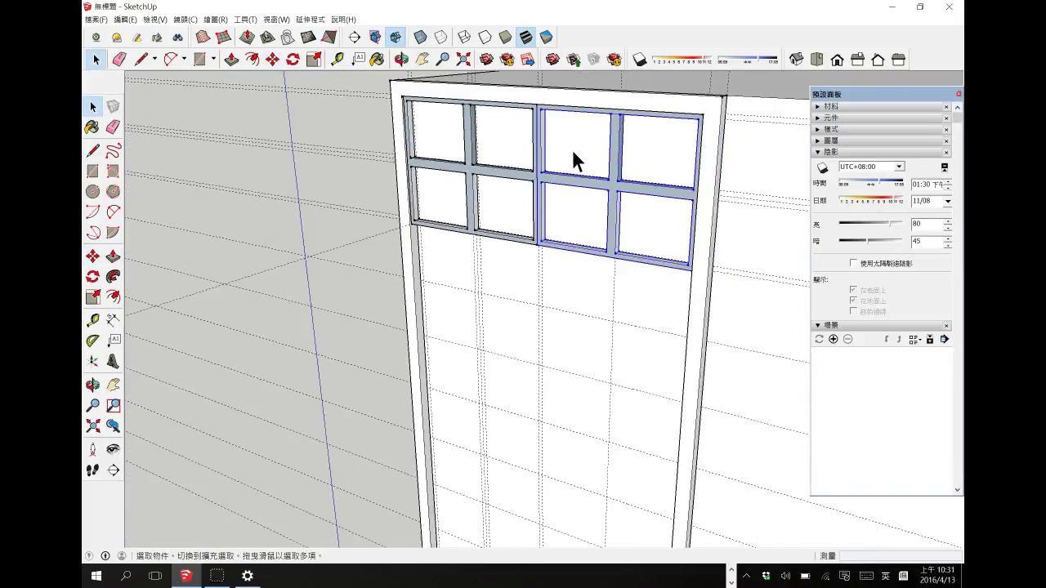
left_click(525, 167, "ctrl")
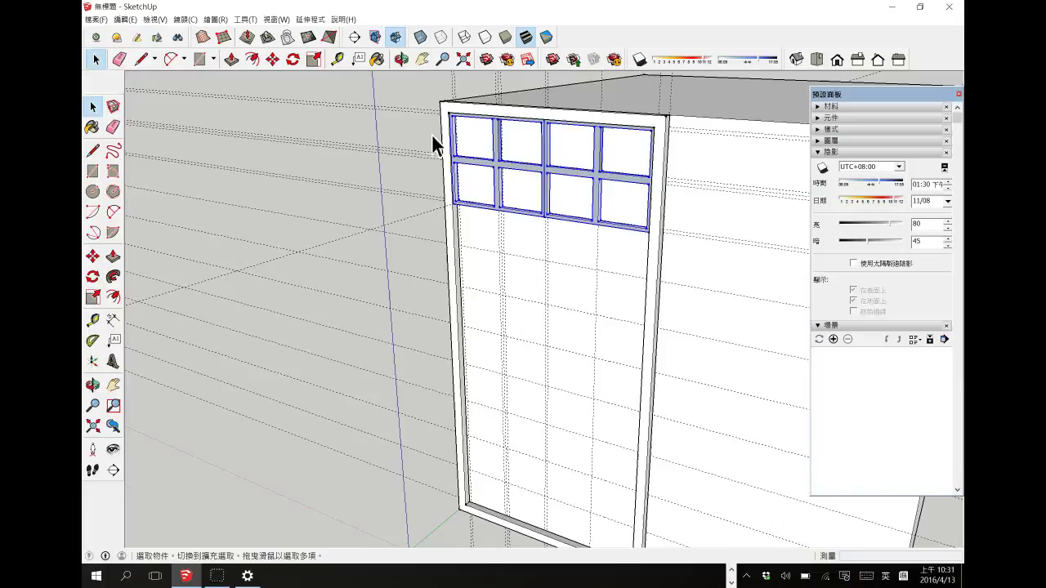
scroll(479, 161, "up", 2)
scroll(522, 146, "down", 5)
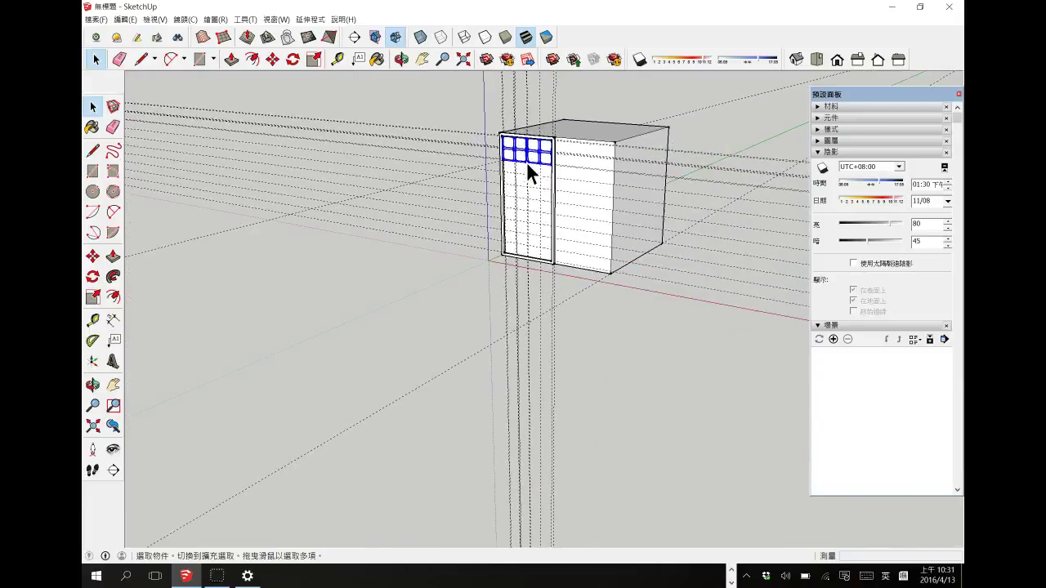
scroll(530, 175, "up", 2)
scroll(527, 182, "up", 1)
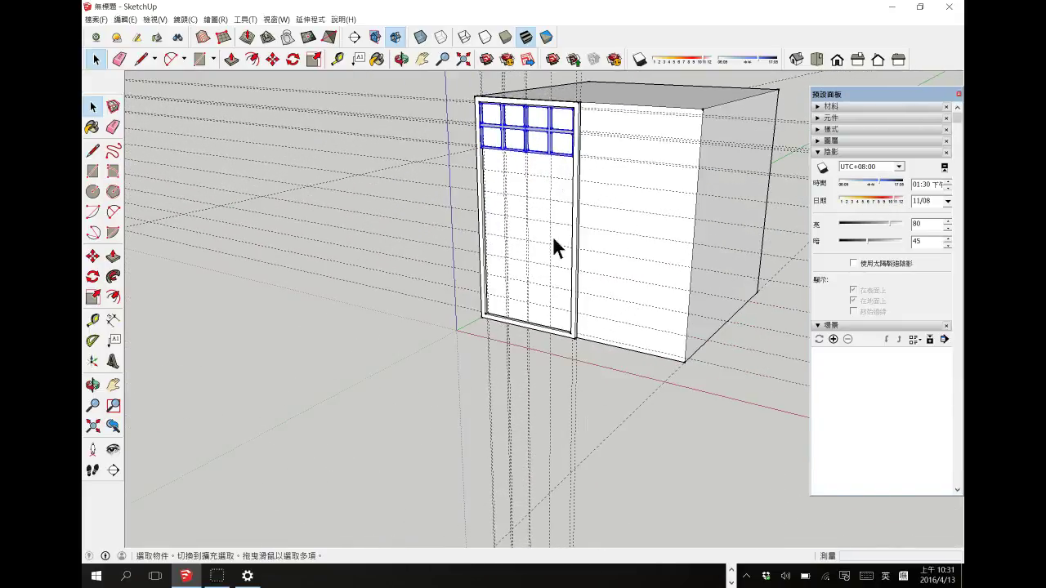
scroll(483, 107, "up", 6)
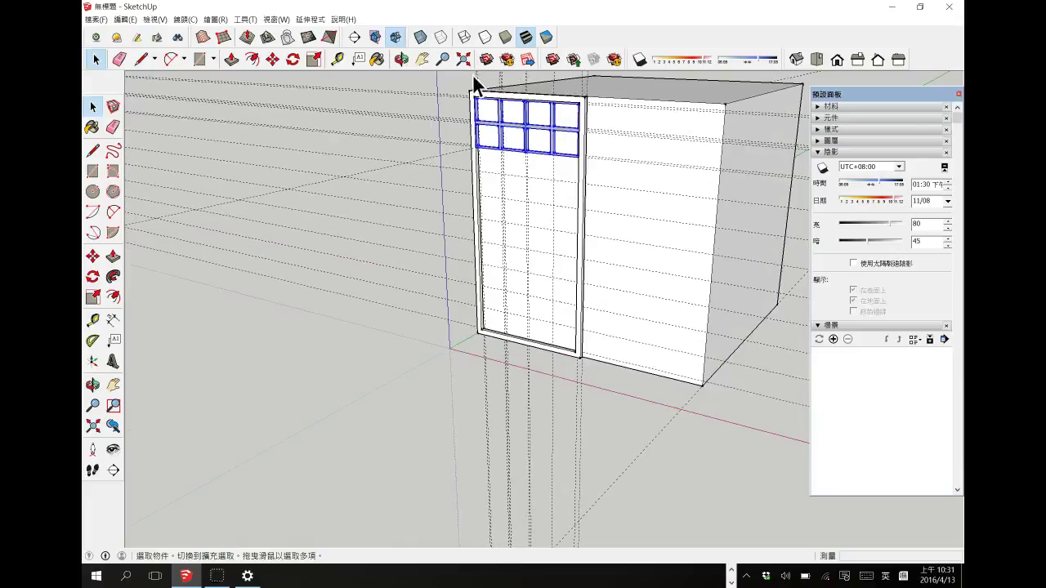
scroll(246, 216, "up", 2)
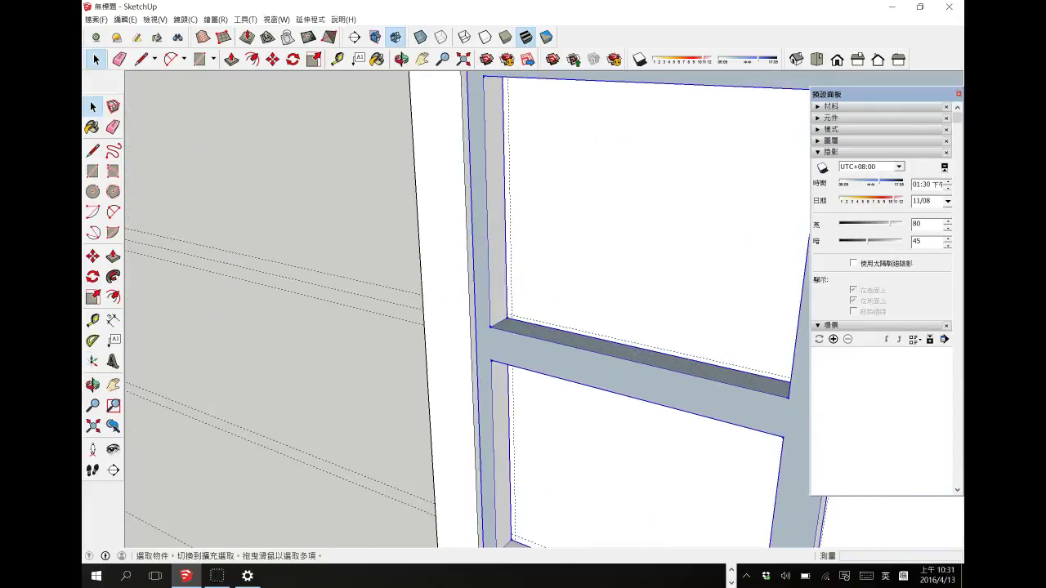
middle_click_drag(358, 368, 449, 250)
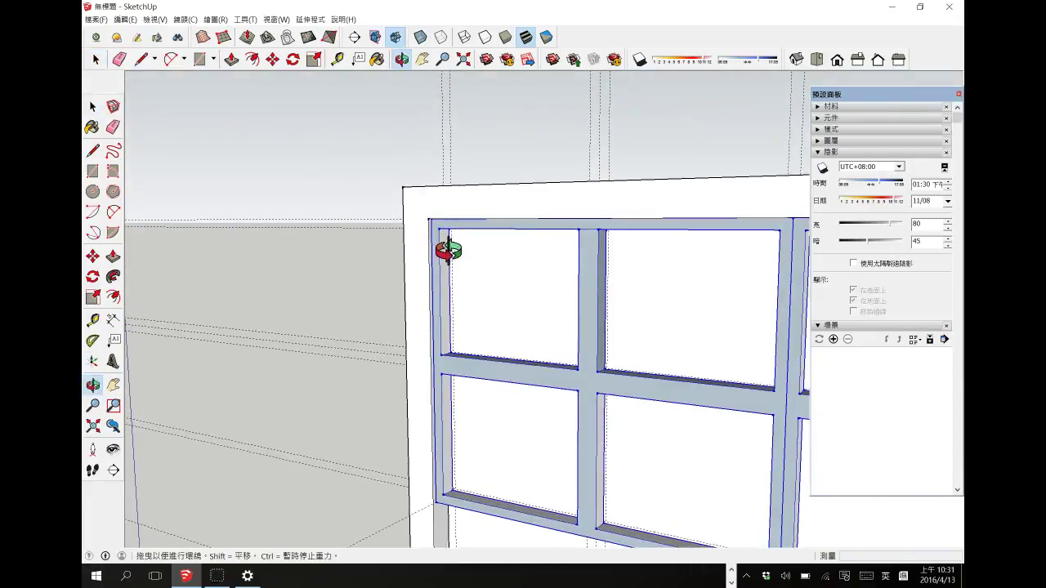
scroll(514, 353, "up", 2)
middle_click_drag(514, 352, 285, 188)
scroll(345, 231, "down", 8)
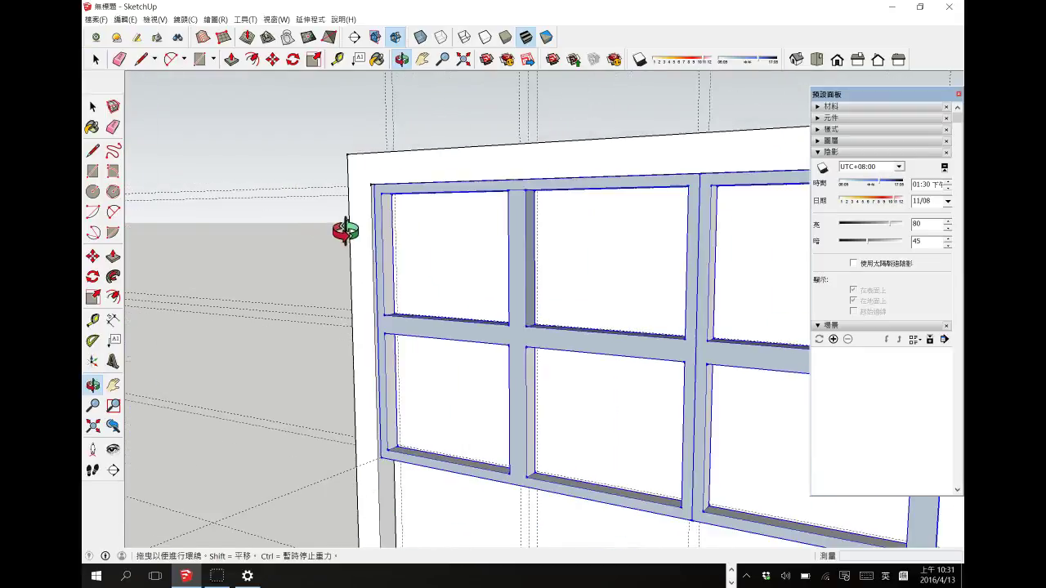
scroll(413, 255, "up", 6)
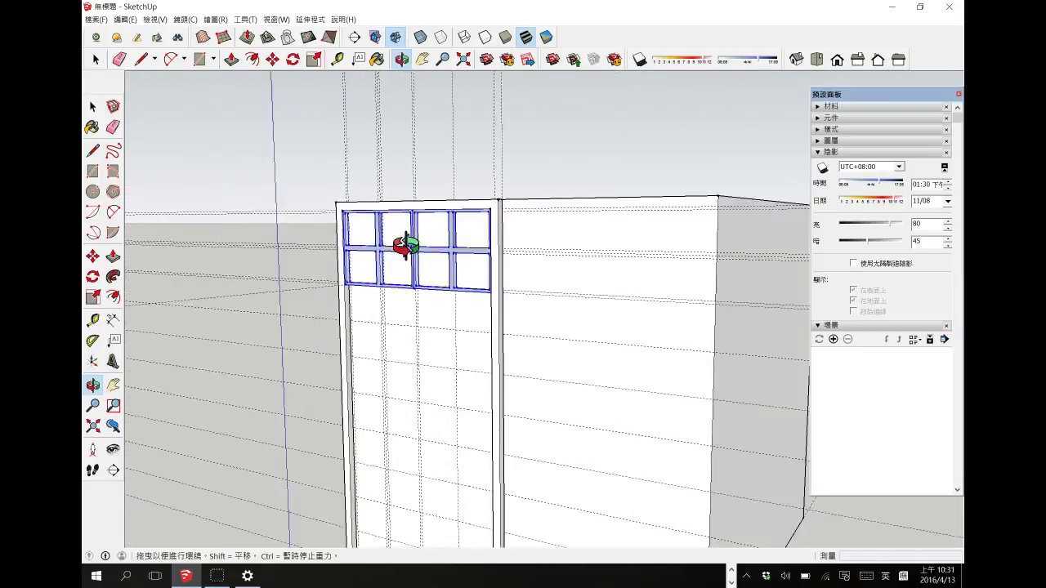
Delete the copied lattice module on the right, keeping only the original.
left_click(92, 107)
left_click(468, 164)
key("Delete")
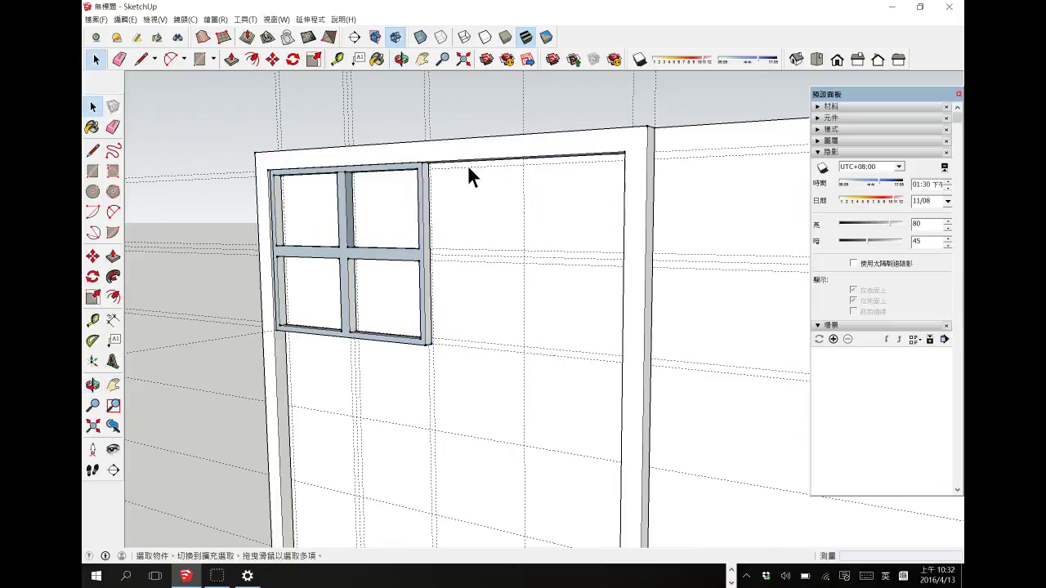
Draw a pane rectangle corner to corner across the lattice module's upper-left opening.
scroll(276, 210, "up", 4)
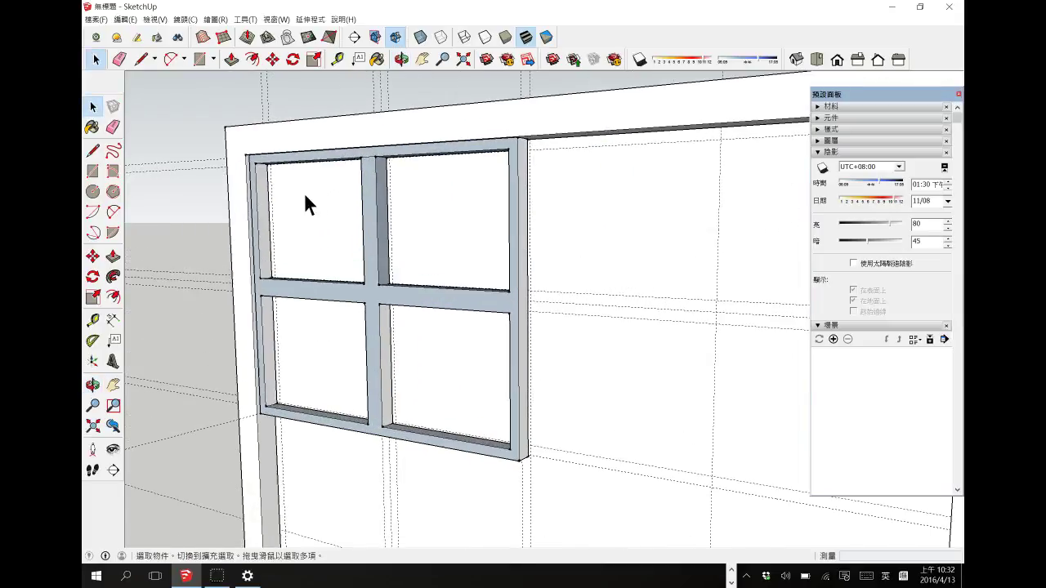
left_click(92, 171)
left_click(257, 161)
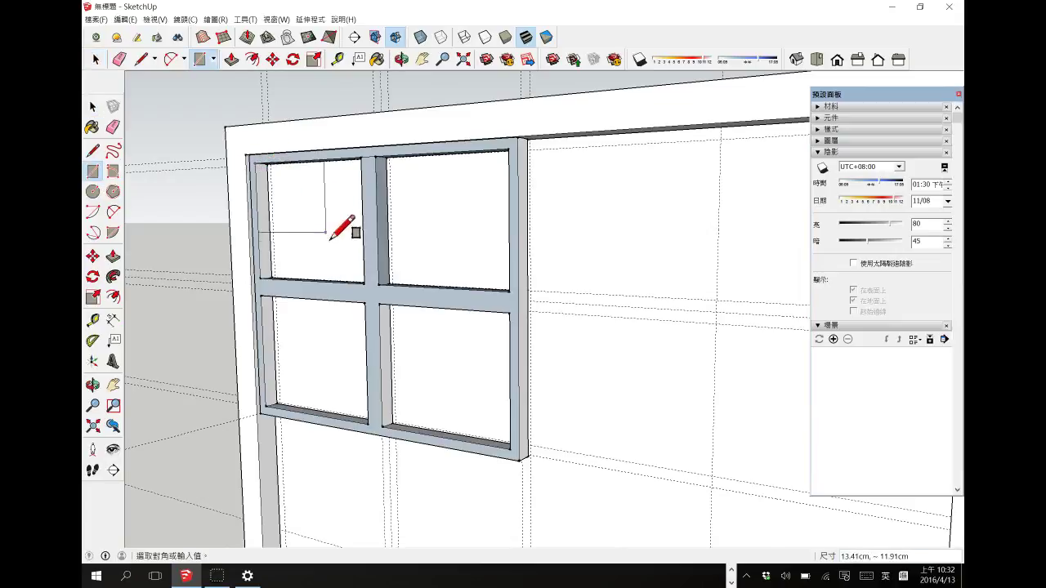
left_click(364, 283)
left_click(379, 154)
left_click(514, 289)
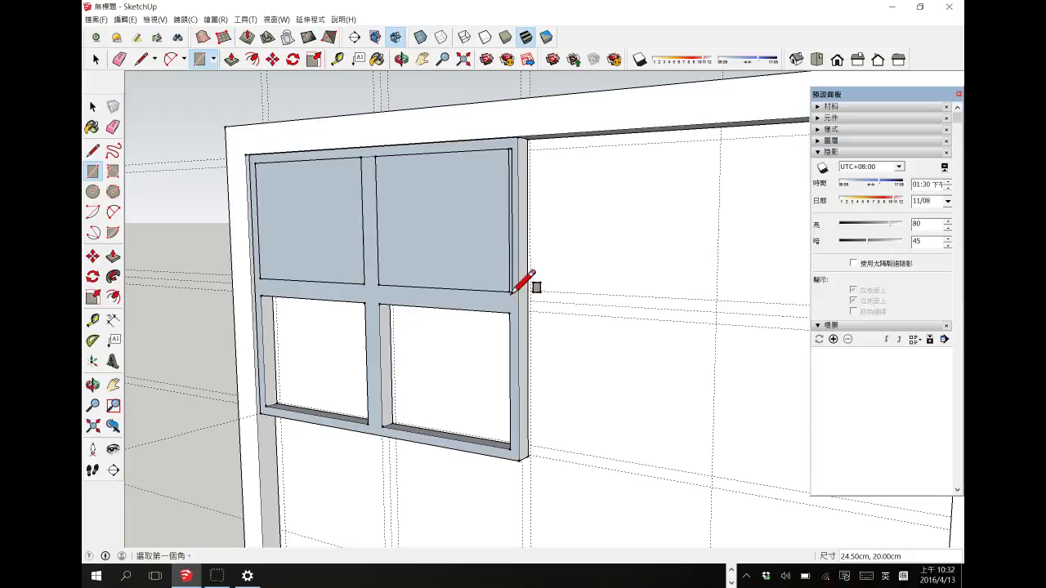
key("ctrl+z")
Copy the upper-left pane face 27.5 cm to the right into the lattice module's upper-right opening.
left_click(92, 107)
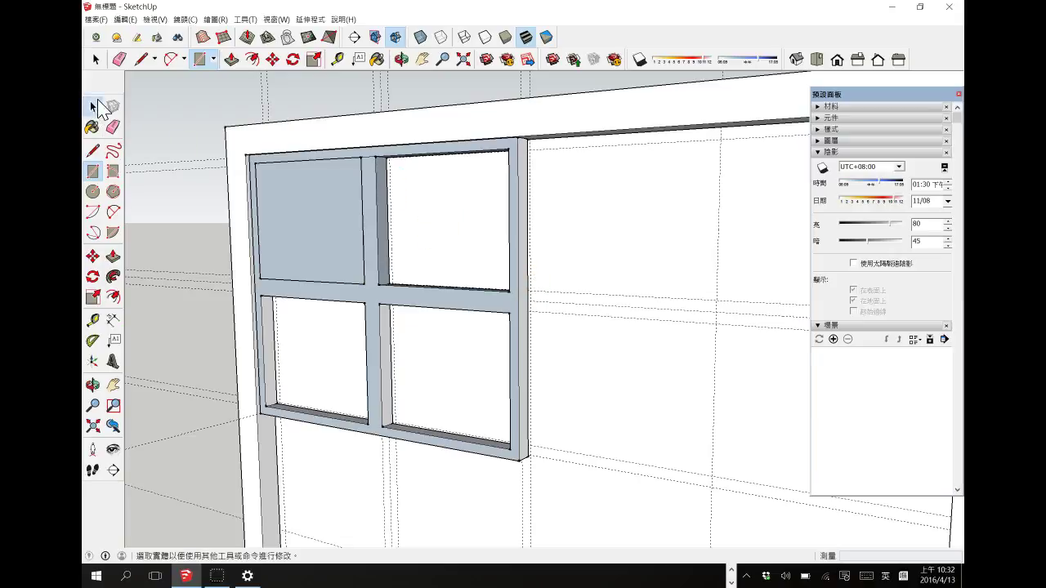
left_click(317, 222)
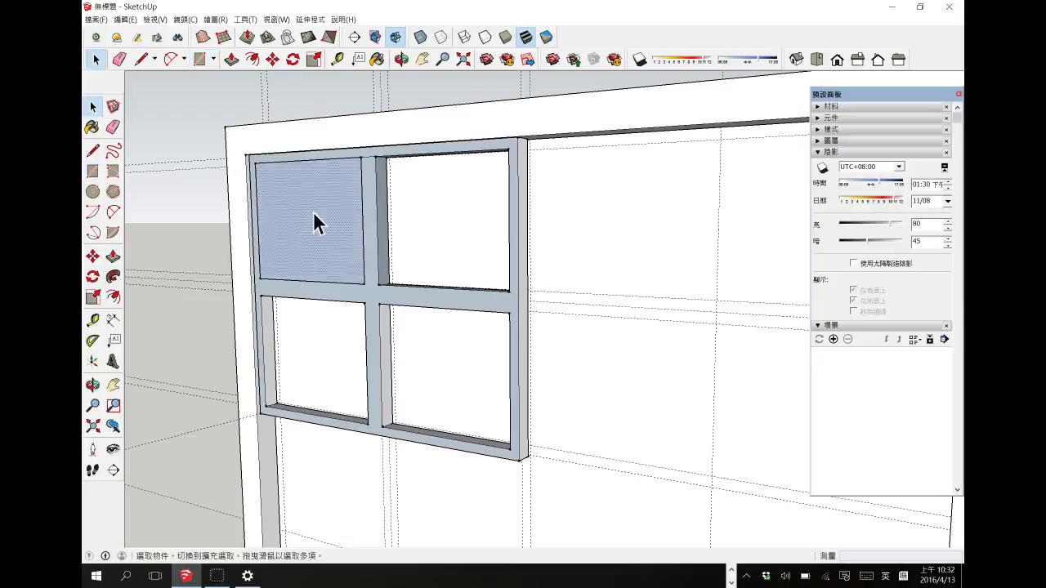
left_click(92, 256)
key("ctrl")
left_click(364, 284)
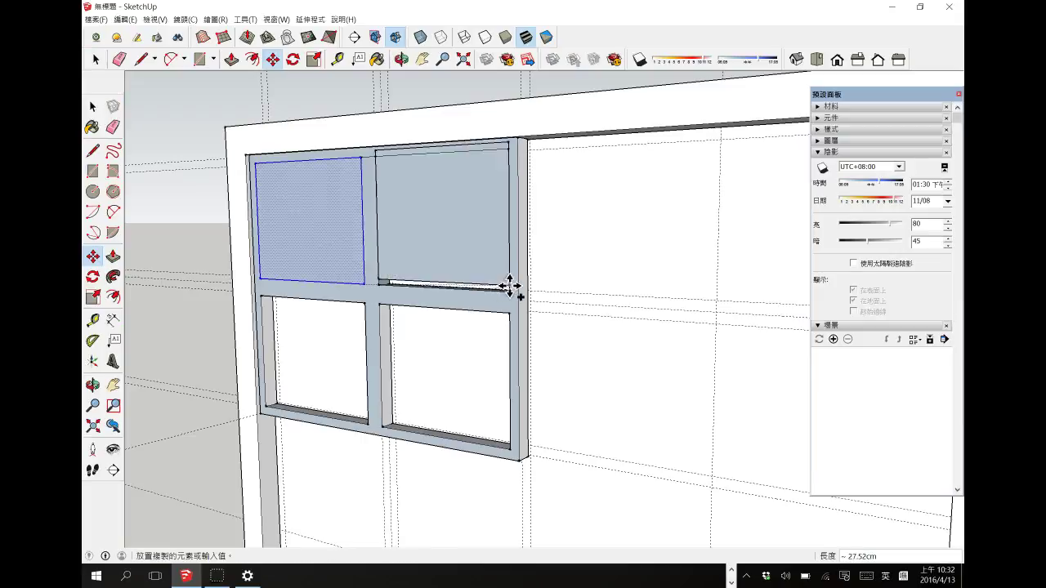
left_click(509, 290)
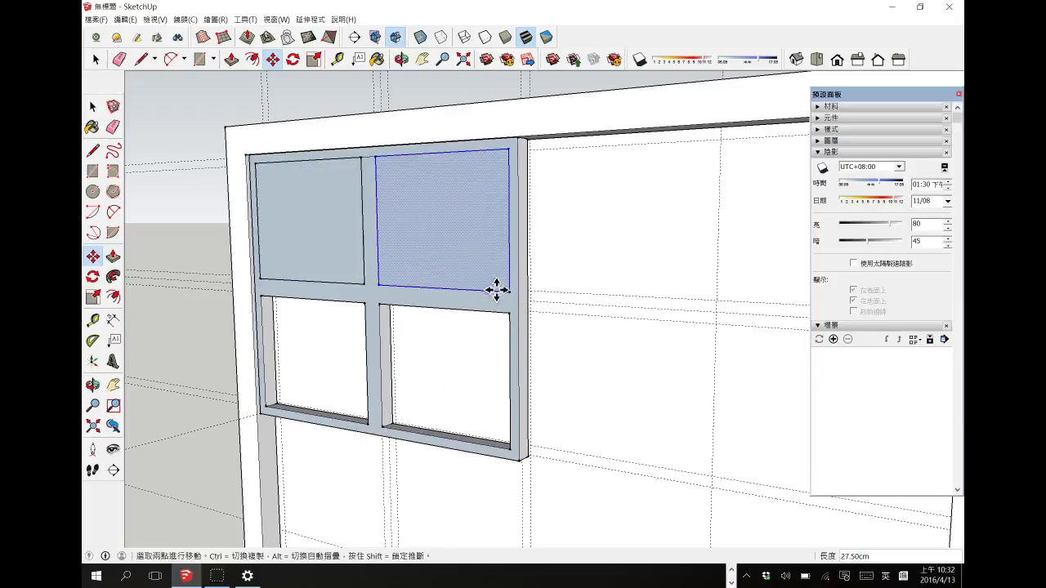
Copy the upper-right pane 23 cm down into the lower-right opening, and copy that one into the lower-left opening.
left_click(509, 291)
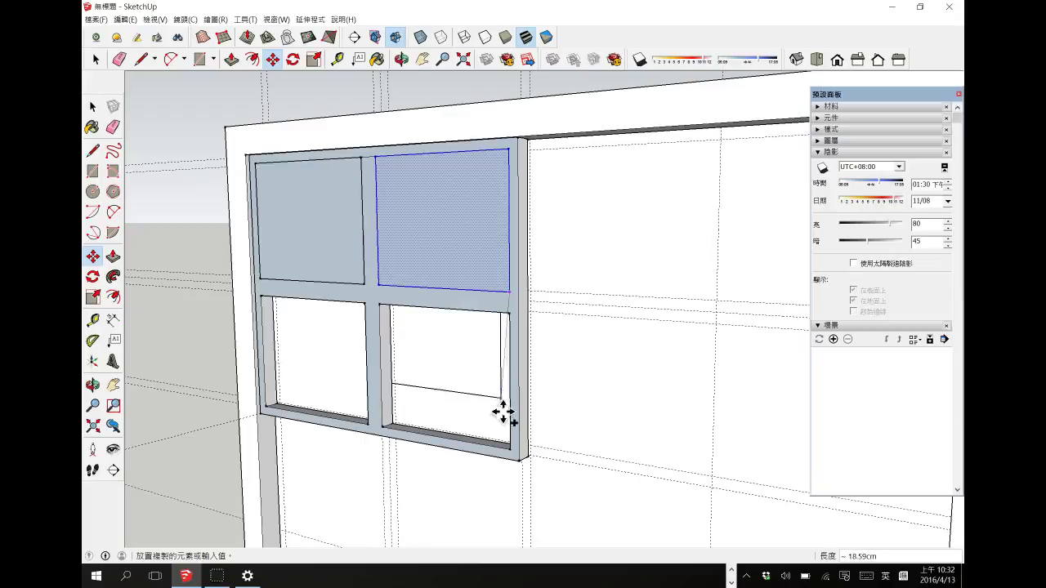
left_click(506, 448)
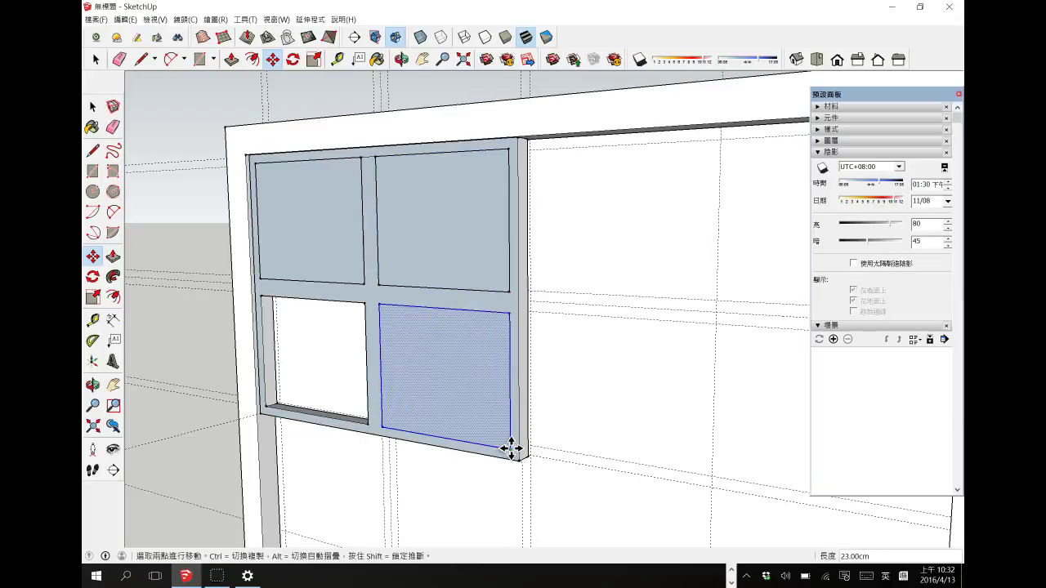
left_click(511, 448)
left_click(367, 424)
Select all four pane faces of the lattice module and make them one group.
left_click(93, 106)
left_click(329, 233)
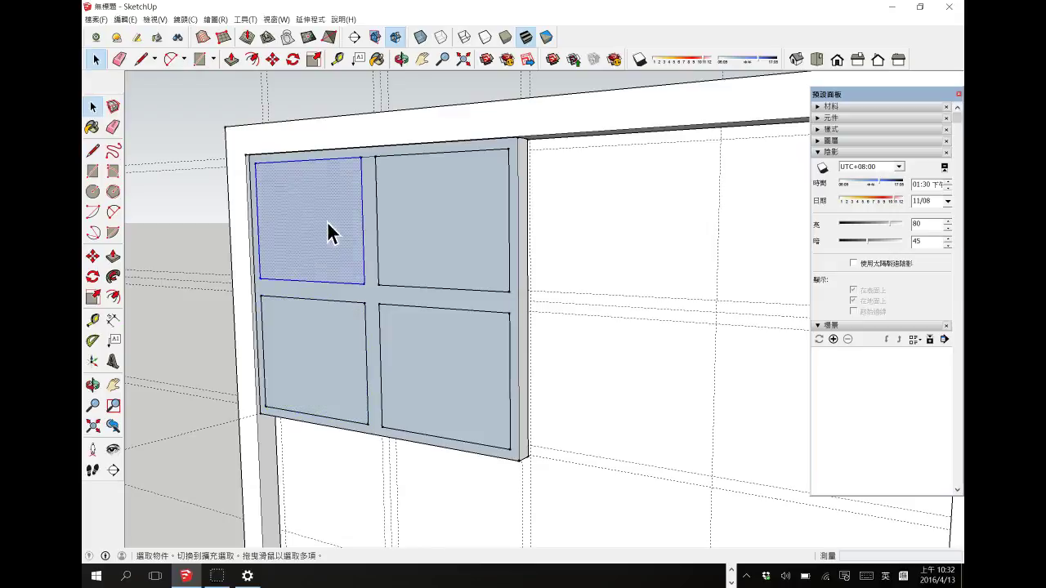
left_click(450, 233, "shift")
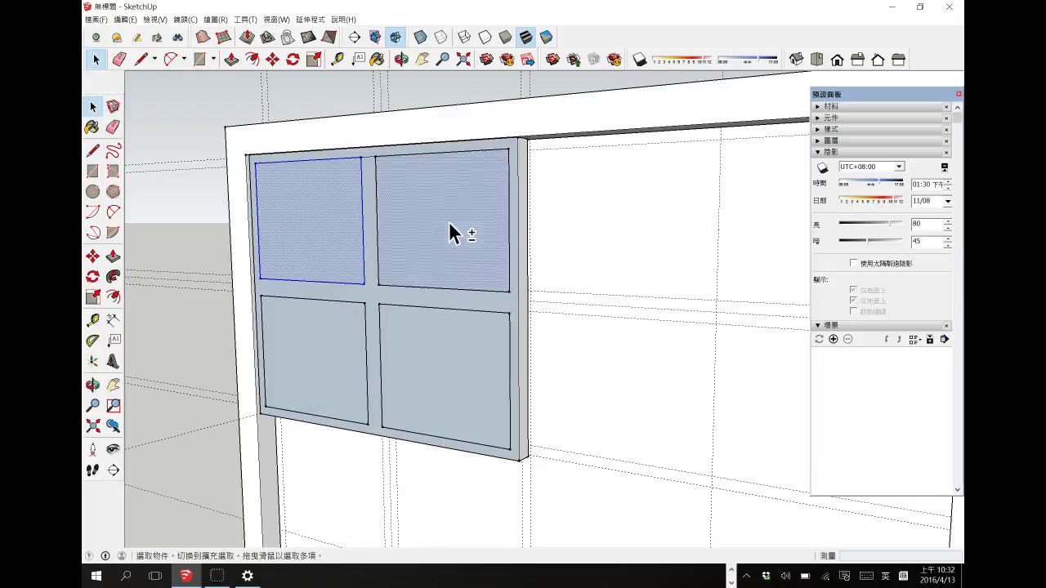
left_click(443, 378, "shift")
left_click(328, 366, "shift")
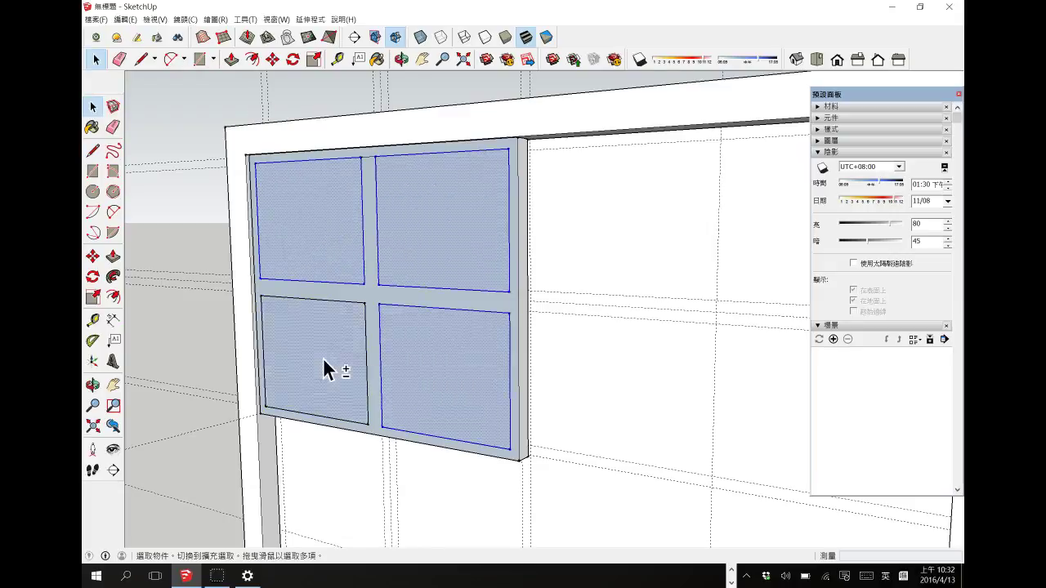
right_click(472, 223)
left_click(523, 320)
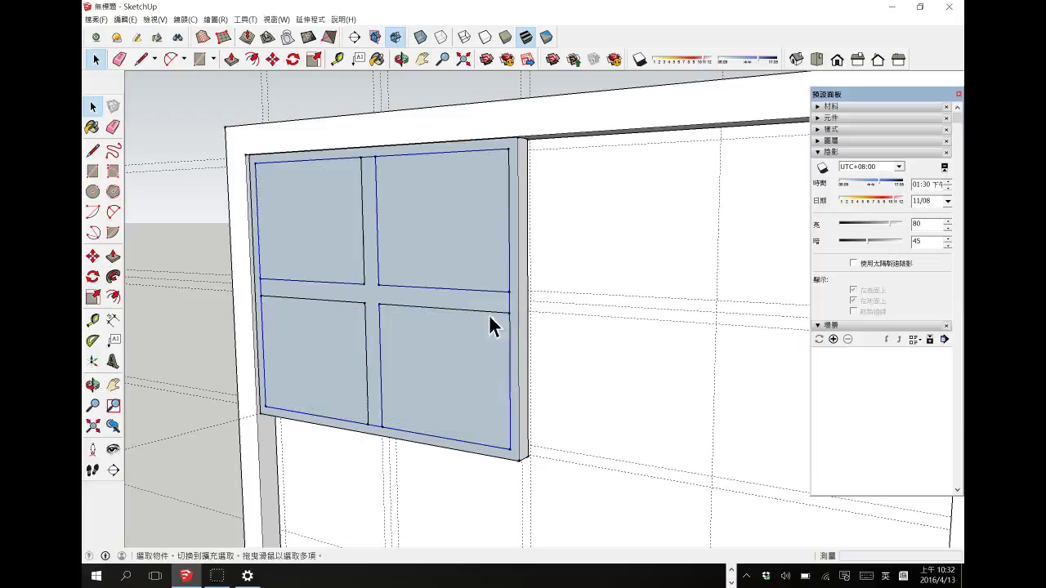
Paint the pane group with the 半透明安全玻璃 material from the glass and mirrors collection.
left_click(91, 127)
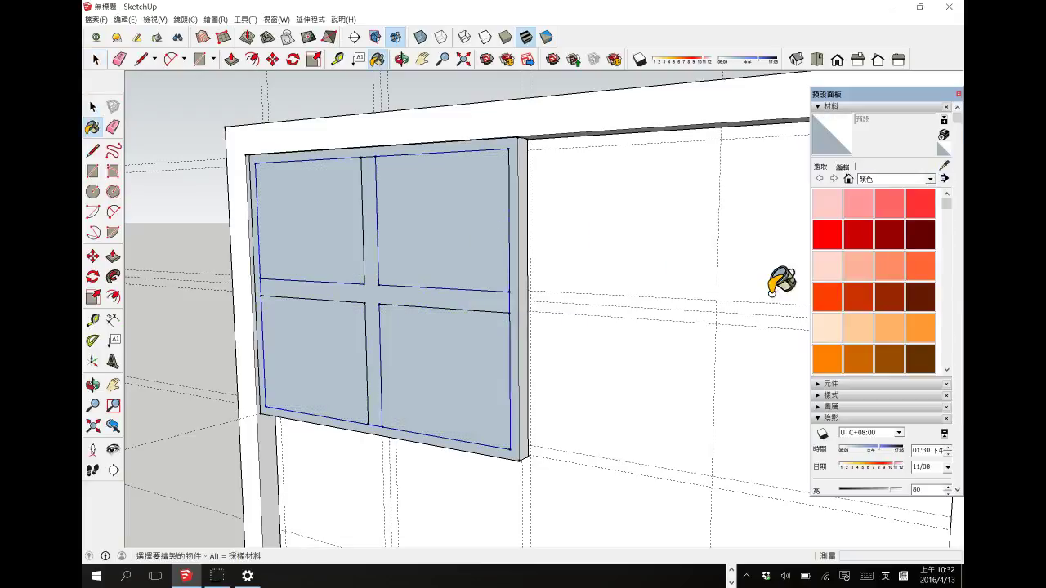
left_click(932, 179)
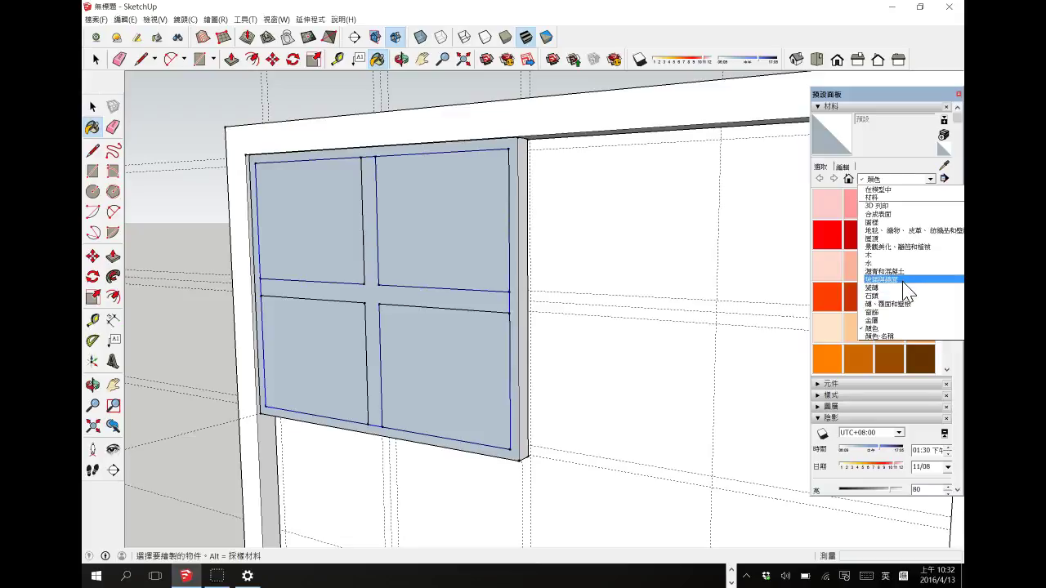
left_click(907, 282)
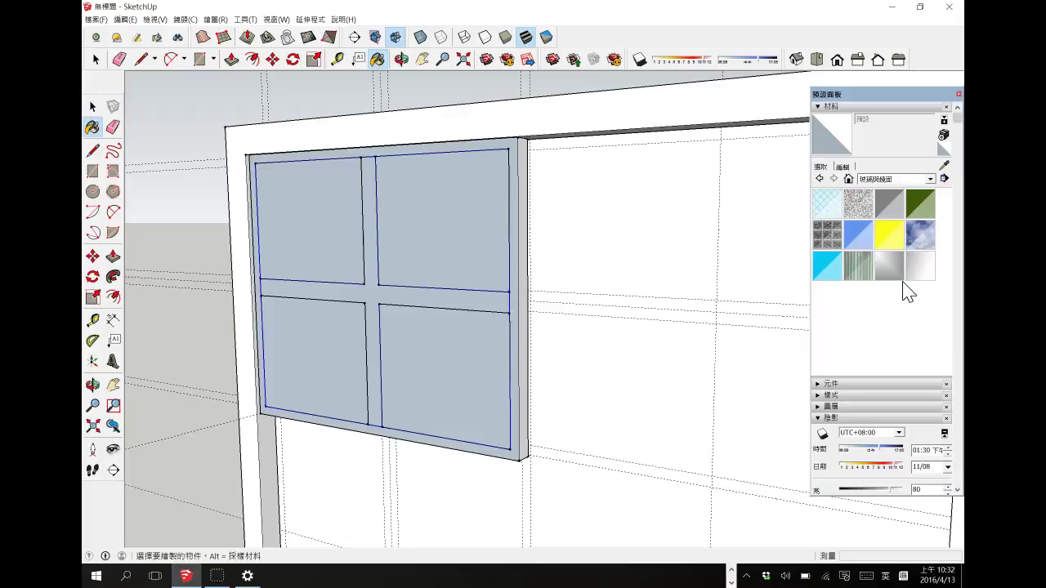
left_click(827, 205)
left_click(487, 222)
left_click(93, 106)
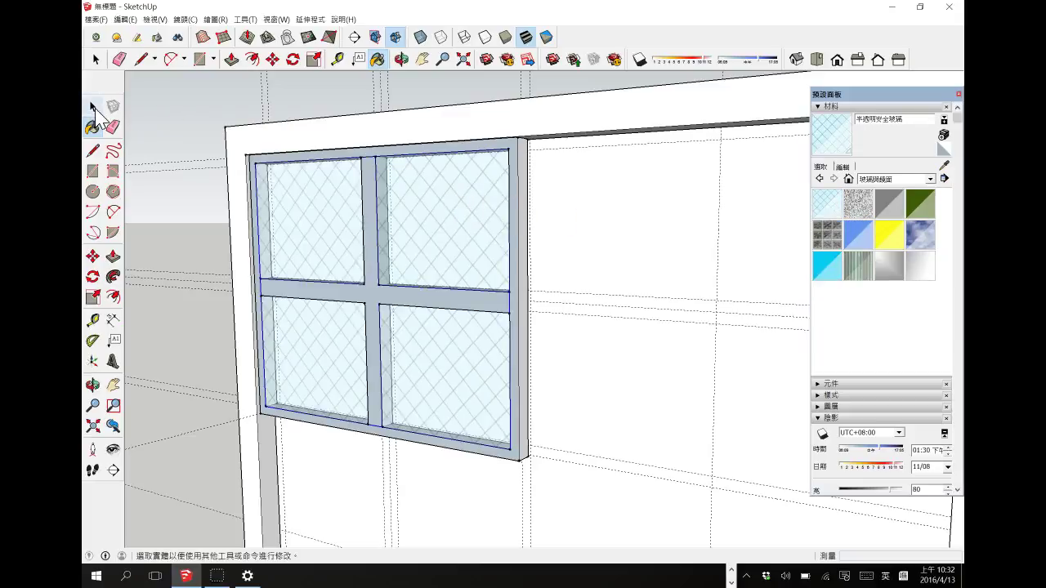
Move the glass pane group 1.25 cm inward from the front of the lattice bars, along their depth.
left_click(92, 256)
scroll(263, 406, "up", 1)
scroll(265, 407, "up", 5)
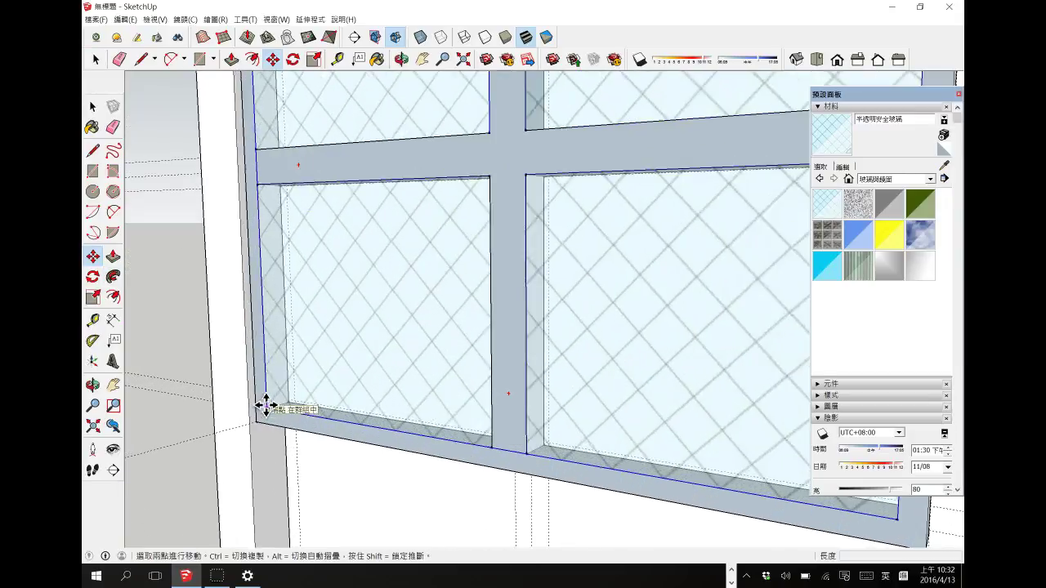
left_click(266, 408)
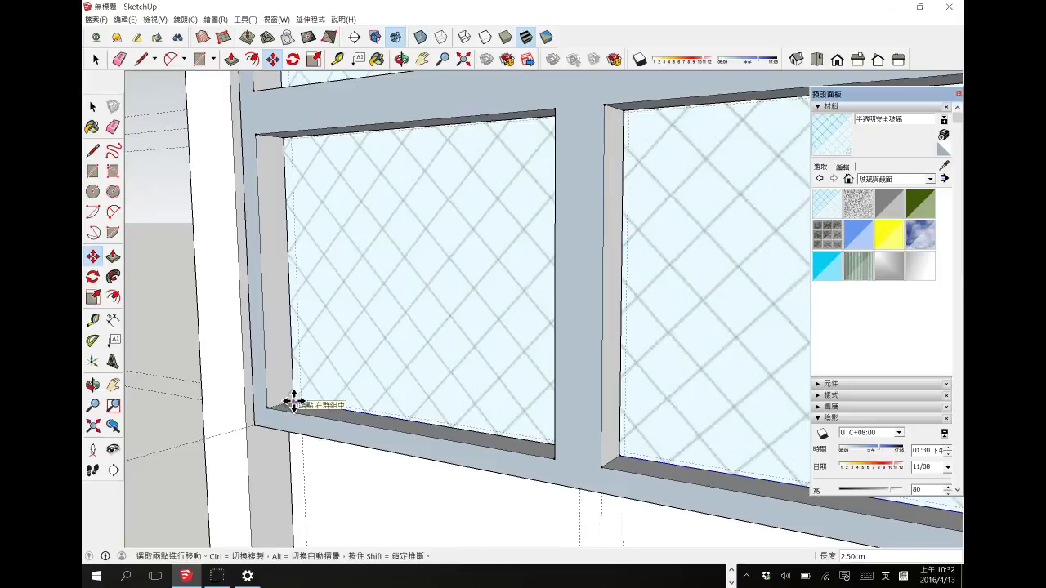
left_click(294, 401)
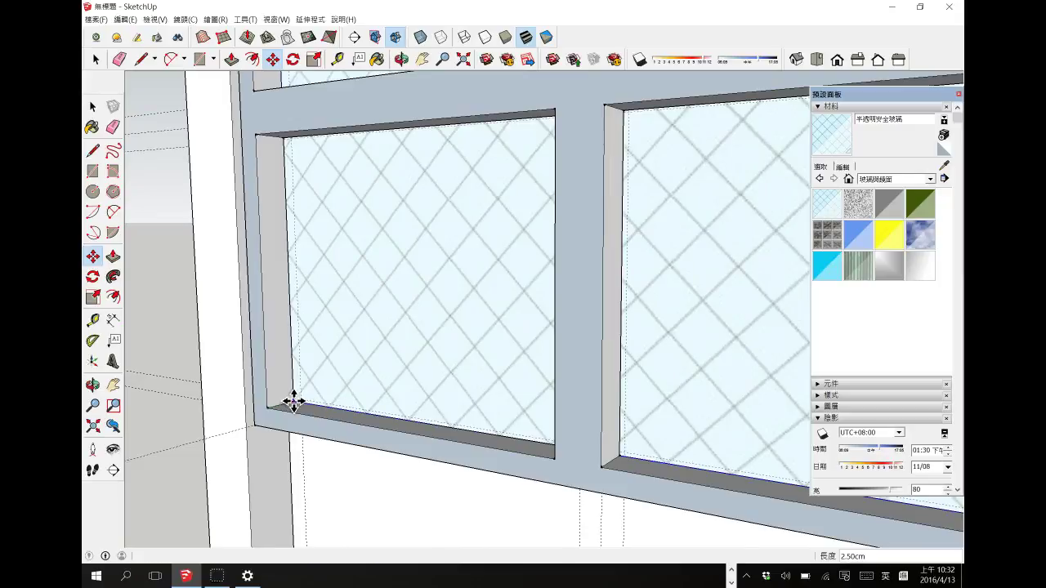
type("1.25")
key("Return")
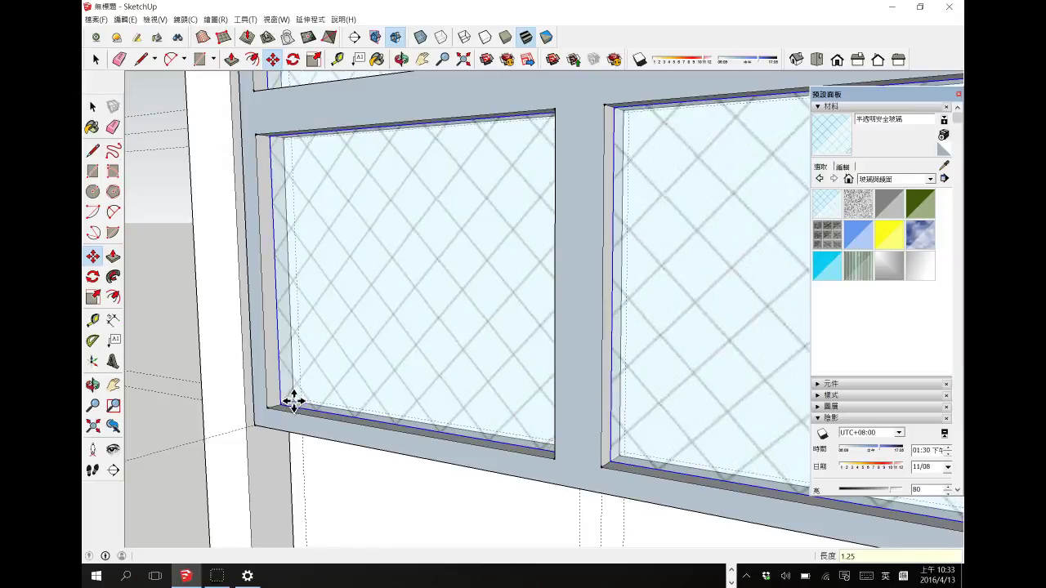
Open the lattice bar group, select all its connected geometry and reverse its faces so the white front sides point outward.
left_click(93, 107)
middle_click_drag(163, 204, 337, 286)
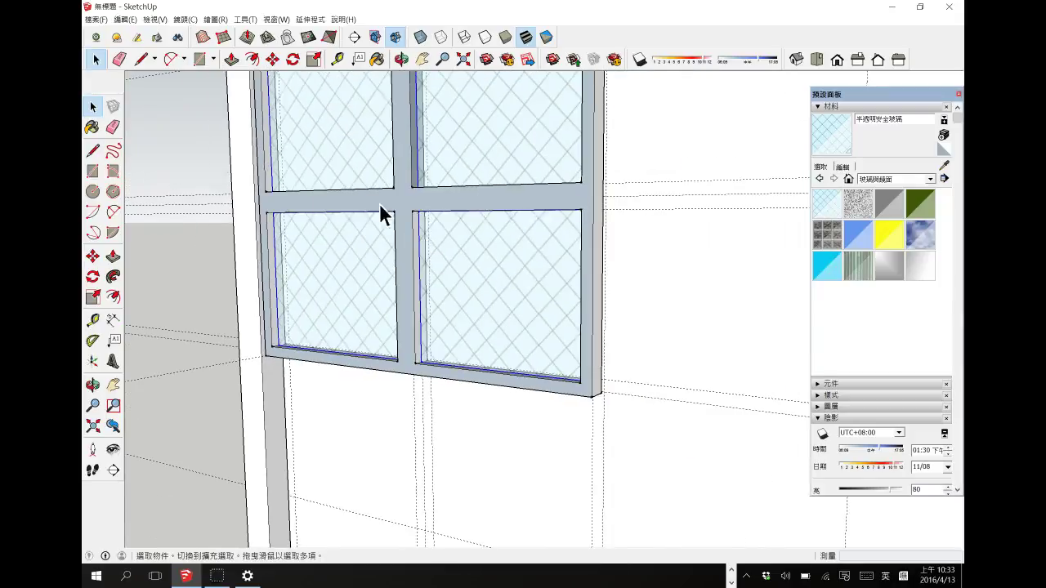
double_click(404, 204)
left_click(404, 202)
double_click(405, 203)
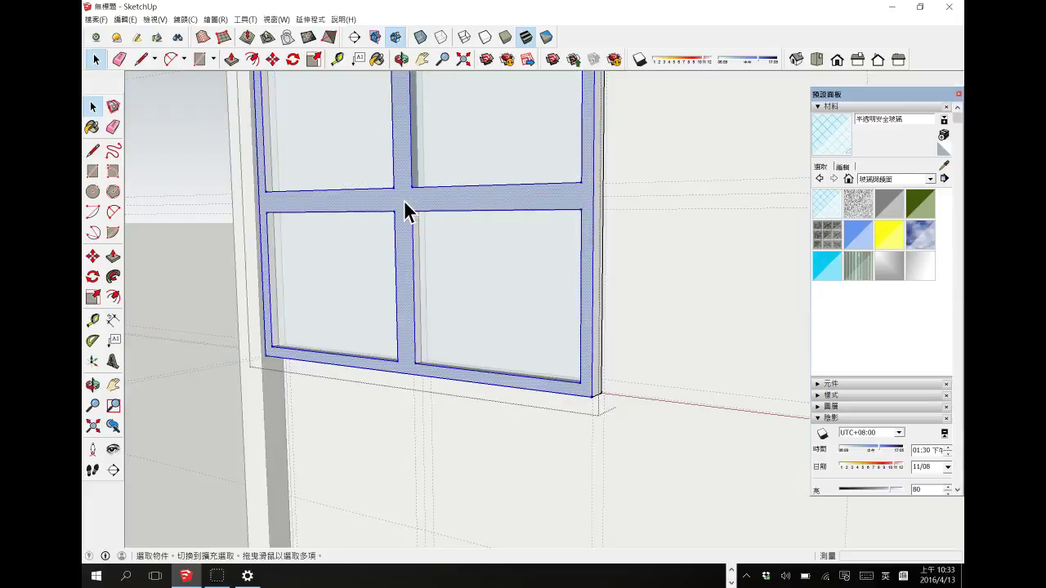
triple_click(404, 205)
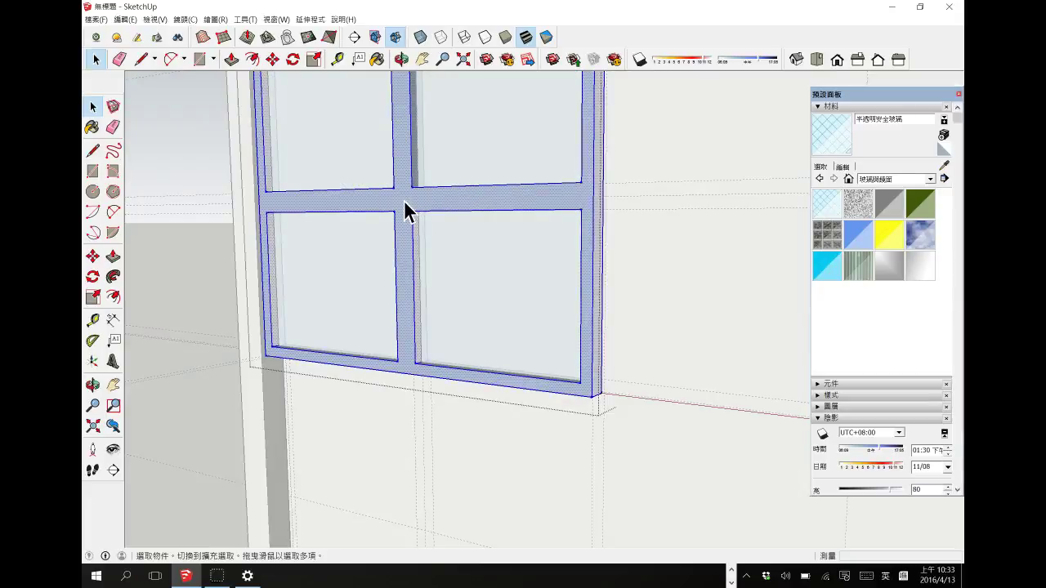
right_click(405, 204)
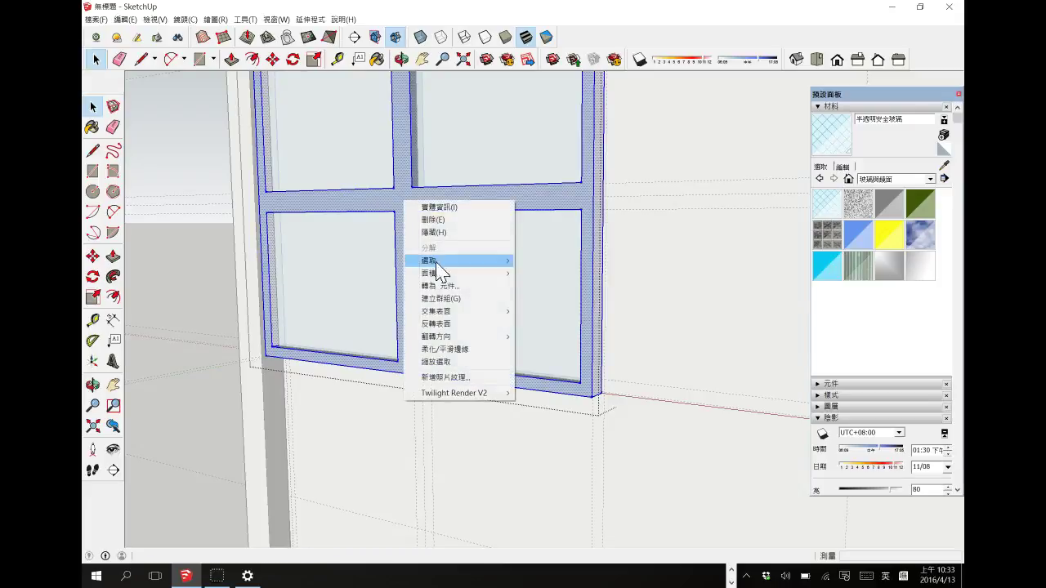
left_click(438, 325)
left_click(204, 166)
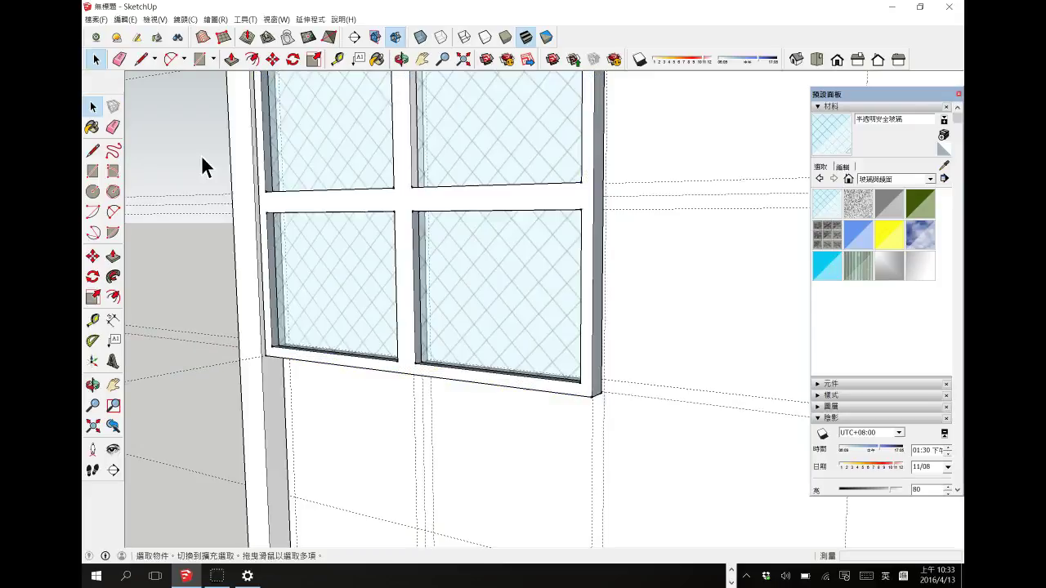
Select the glass pane group together with the lattice bar group and combine them into one group.
scroll(404, 273, "down", 2)
scroll(382, 296, "down", 1)
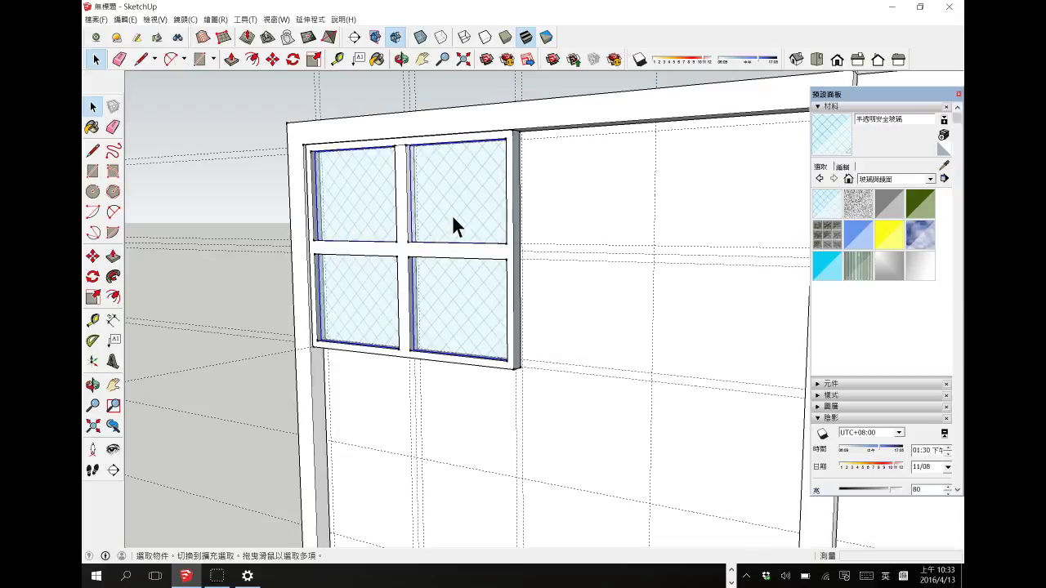
left_click(403, 258, "shift")
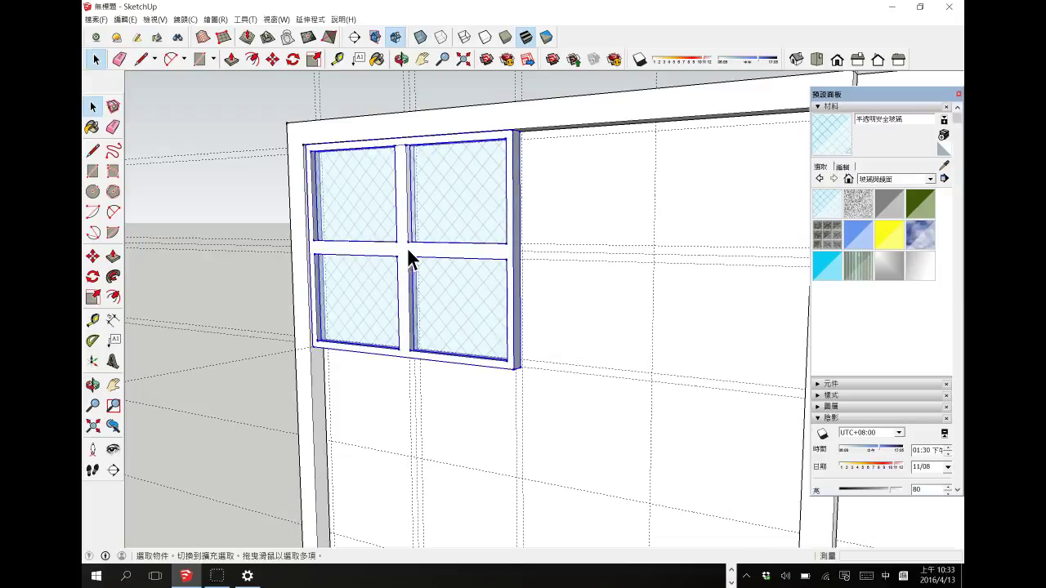
right_click(402, 162)
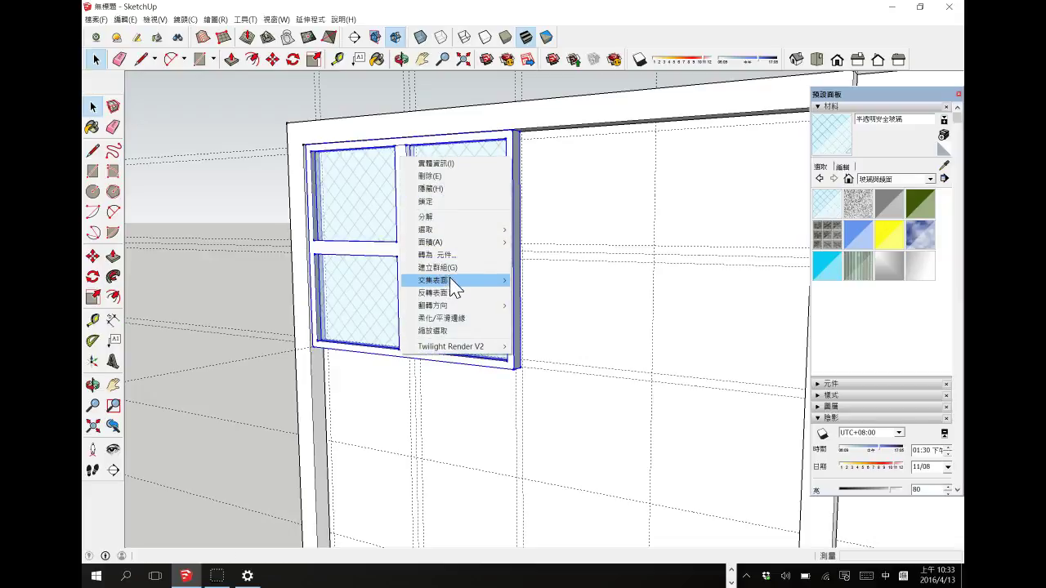
mouse_move(461, 284)
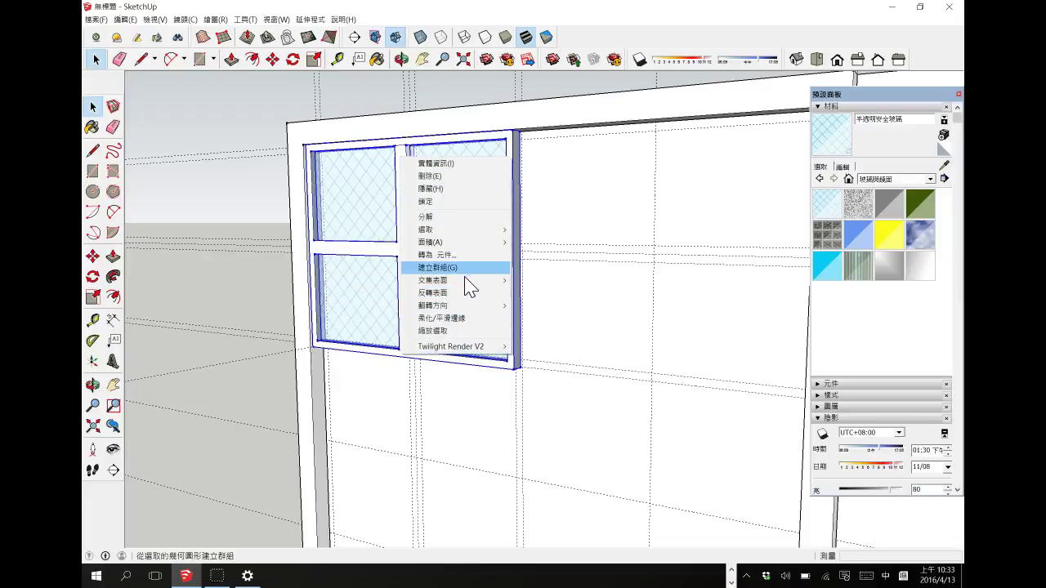
left_click(464, 270)
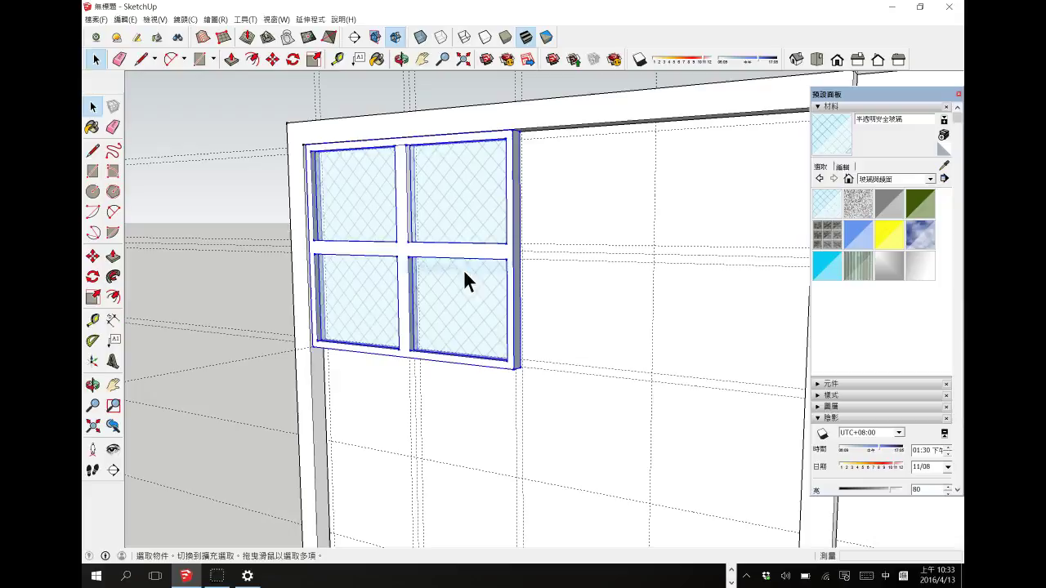
left_click(208, 210)
Copy the glazed lattice module 55 cm to the right, so it fills the upper-right part of the frame.
left_click(92, 384)
mouse_move(528, 314)
left_mouse_down()
mouse_move(401, 341)
mouse_move(434, 334)
mouse_move(455, 264)
mouse_move(485, 367)
mouse_move(593, 338)
mouse_move(556, 327)
left_mouse_up()
left_click(92, 106)
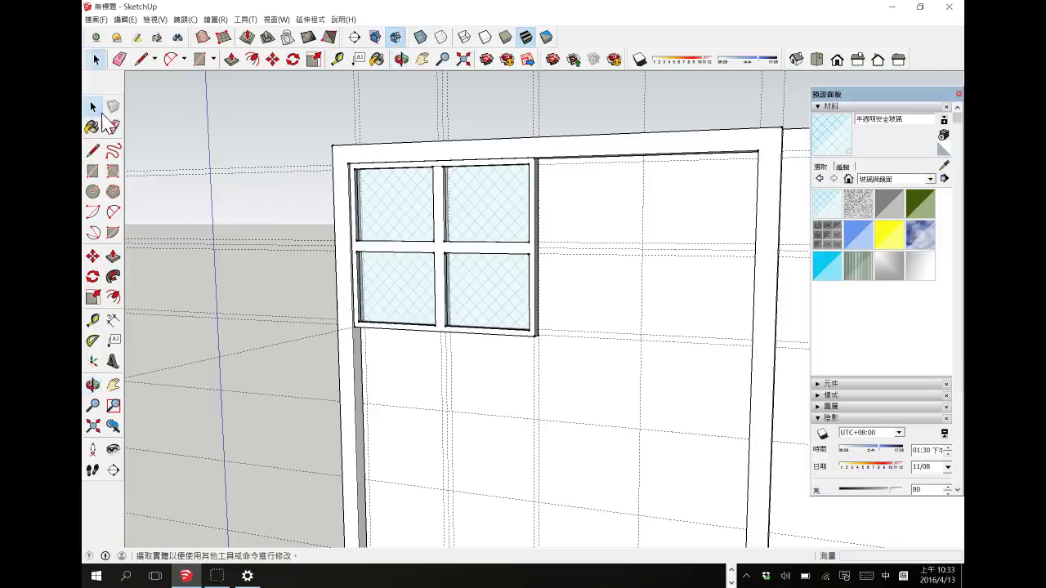
left_click(446, 244)
left_click(93, 255)
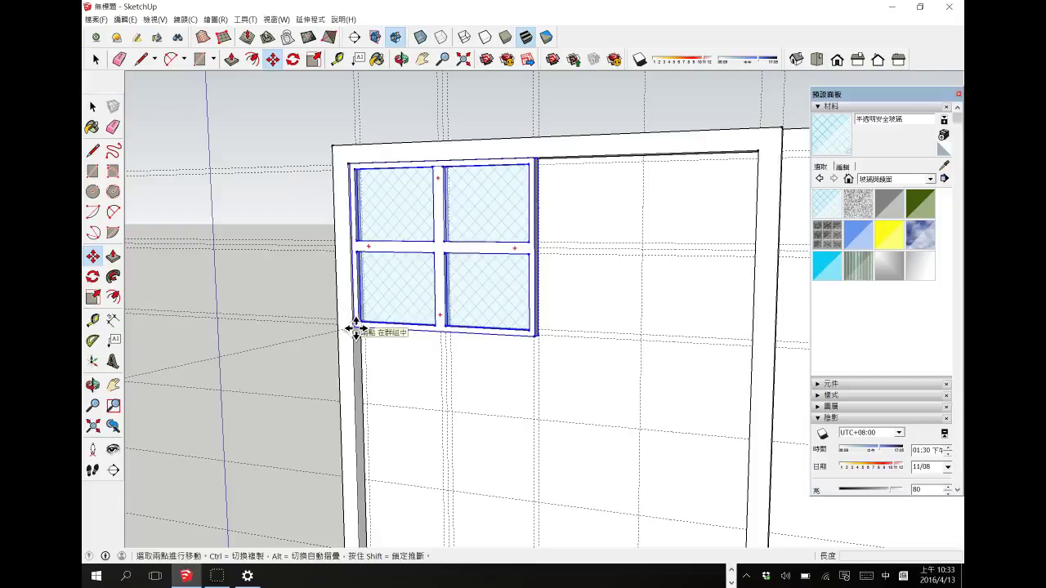
key("ctrl")
left_click(356, 328)
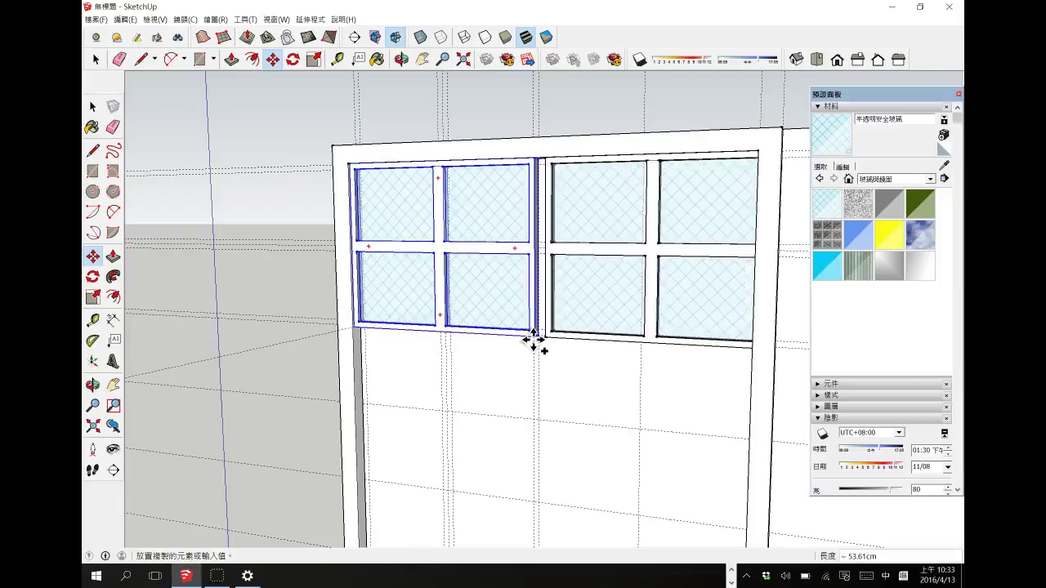
left_click(533, 335)
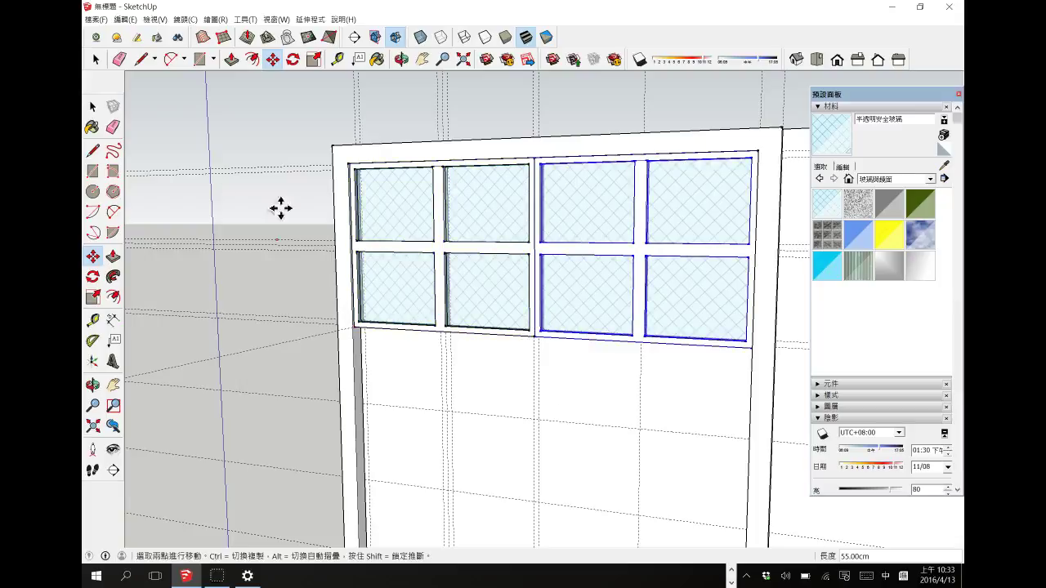
Copy both glazed modules 46 cm down and repeat the copy four times (*4) to fill the frame's full height.
left_click(92, 107)
scroll(294, 82, "down", 3)
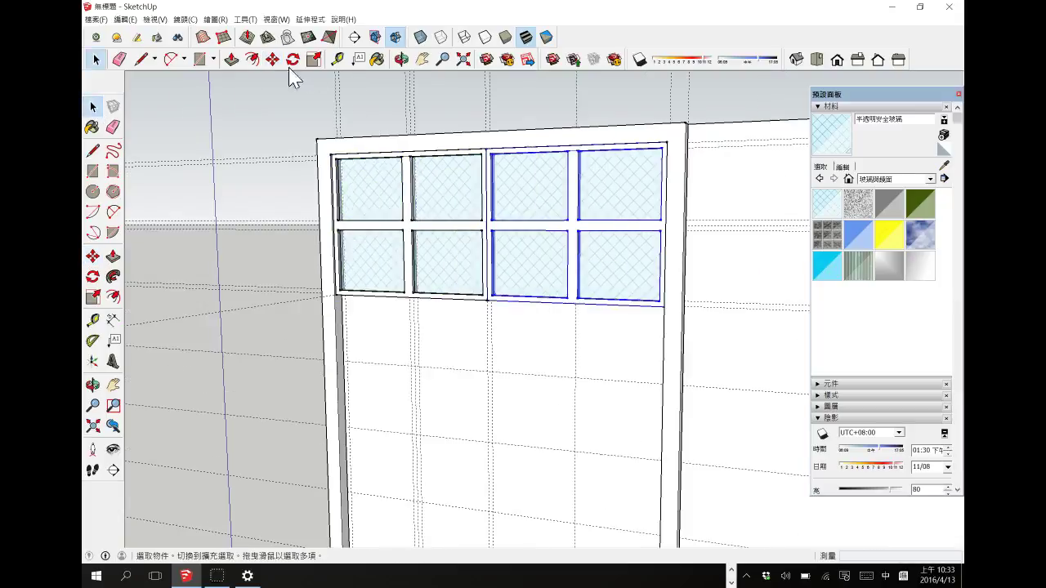
left_click(92, 256)
scroll(327, 151, "up", 3)
scroll(318, 155, "up", 5)
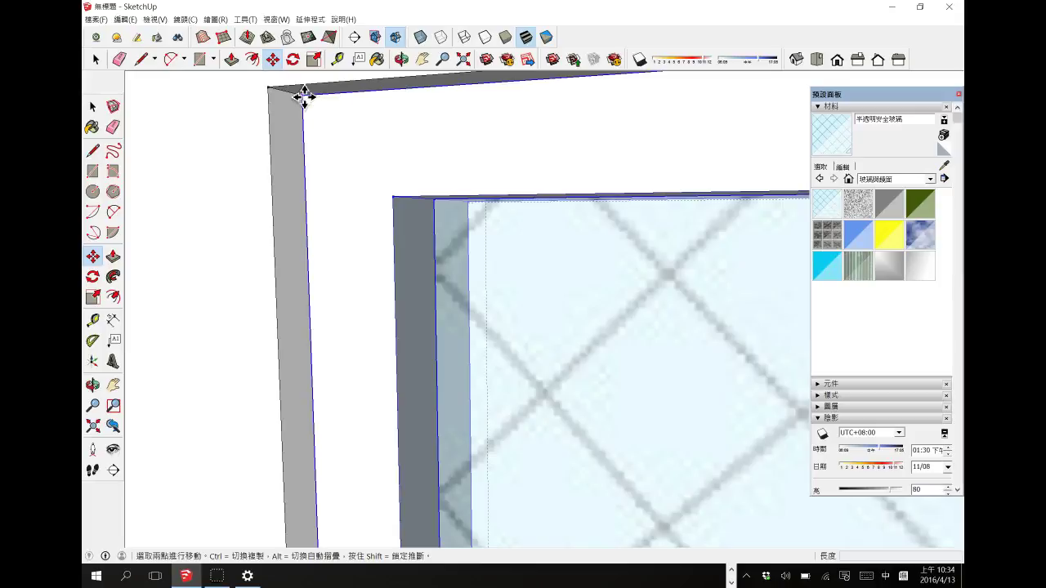
left_click(304, 97)
key("ctrl")
scroll(334, 155, "down", 3)
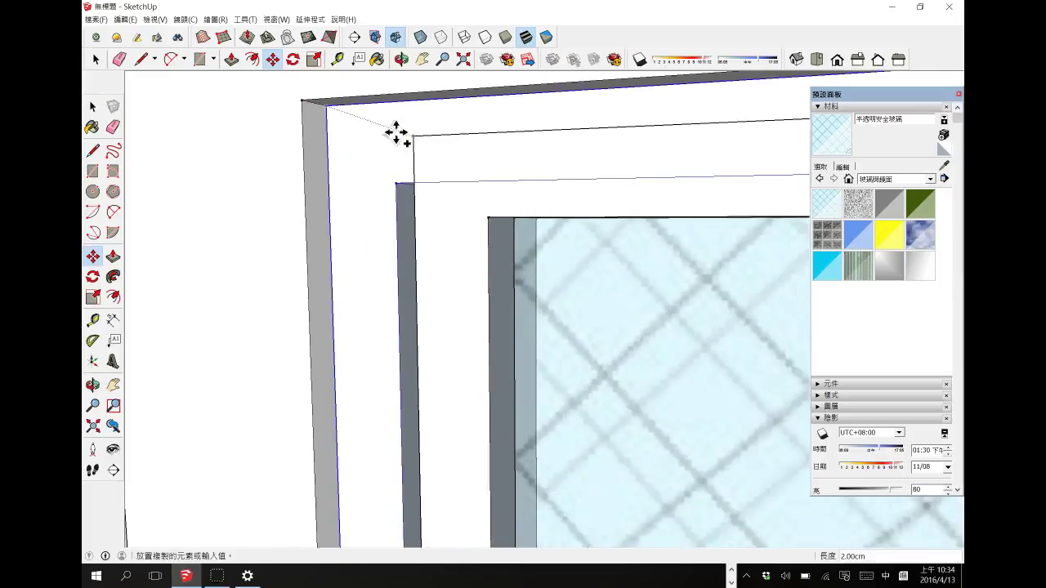
scroll(352, 86, "down", 3)
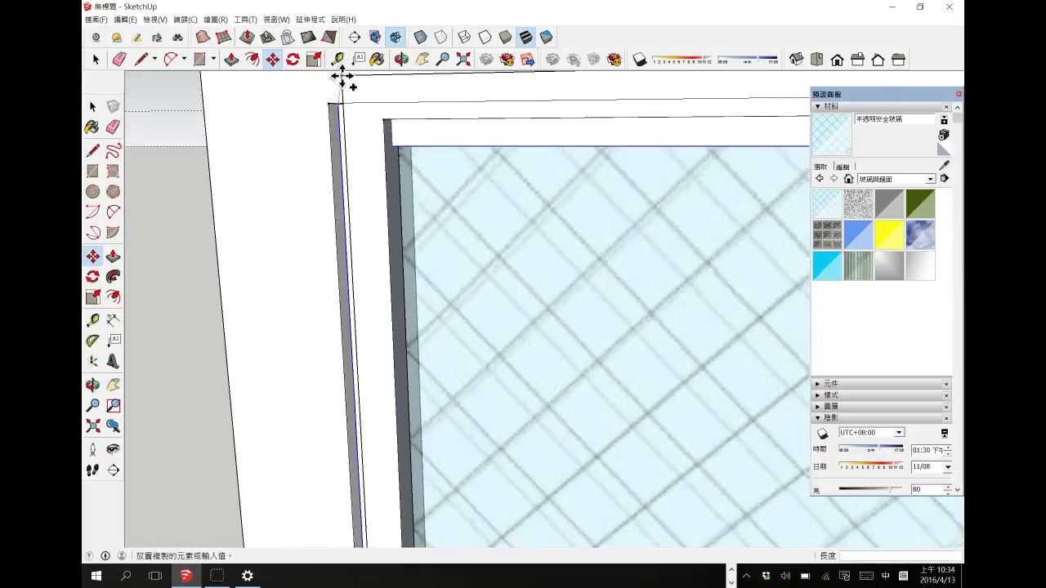
scroll(359, 114, "down", 5)
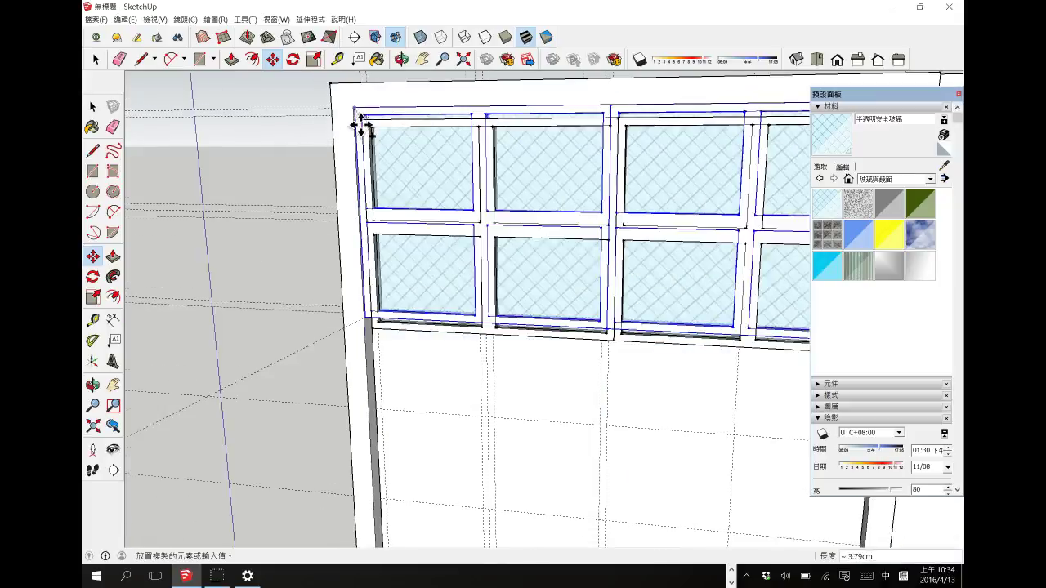
scroll(384, 164, "down", 2)
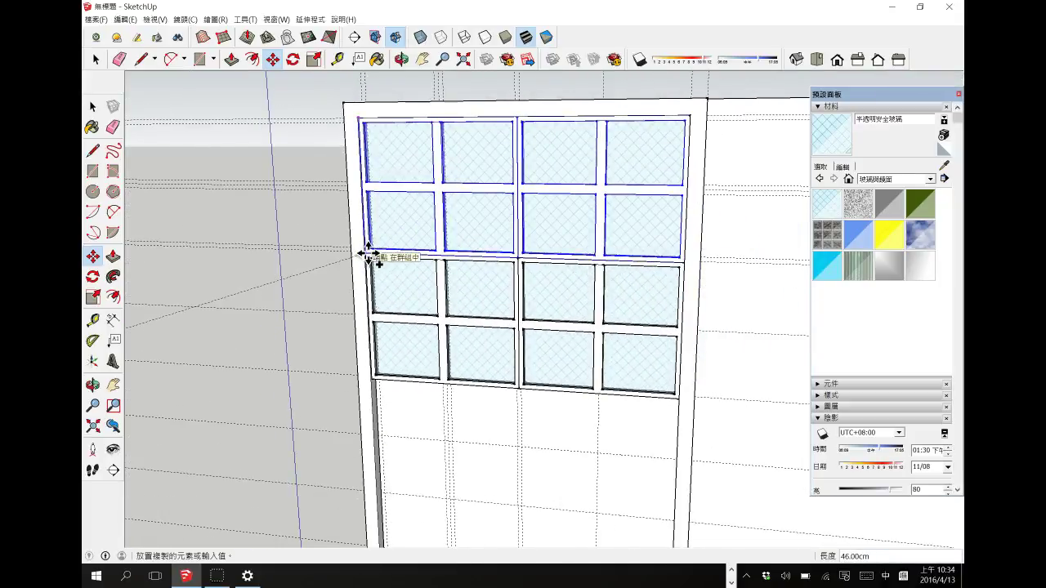
left_click(367, 254)
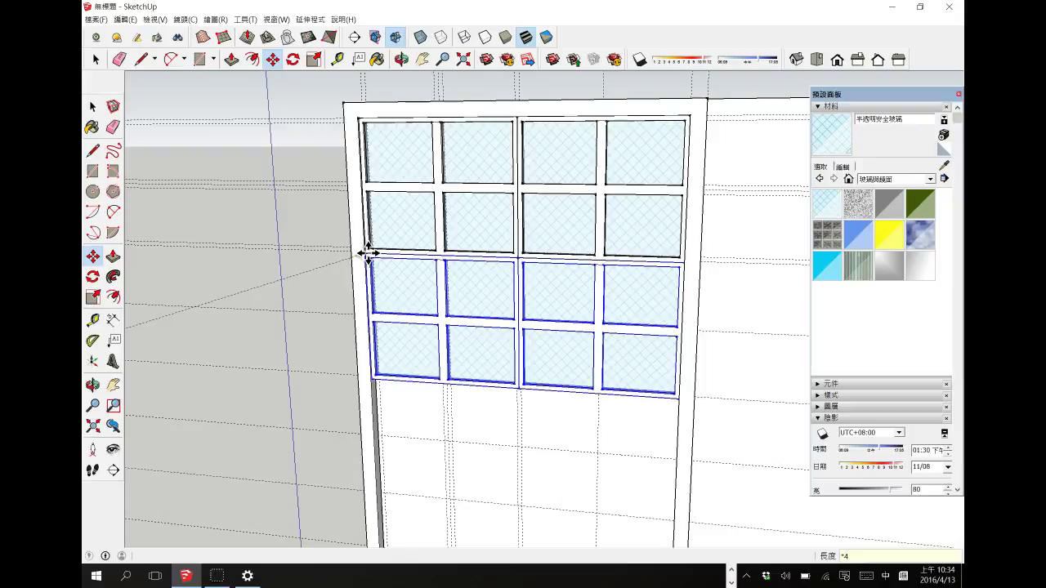
key("Return")
Select the whole framed panel with all its glazed modules, group it and convert the group into a component.
left_click(93, 106)
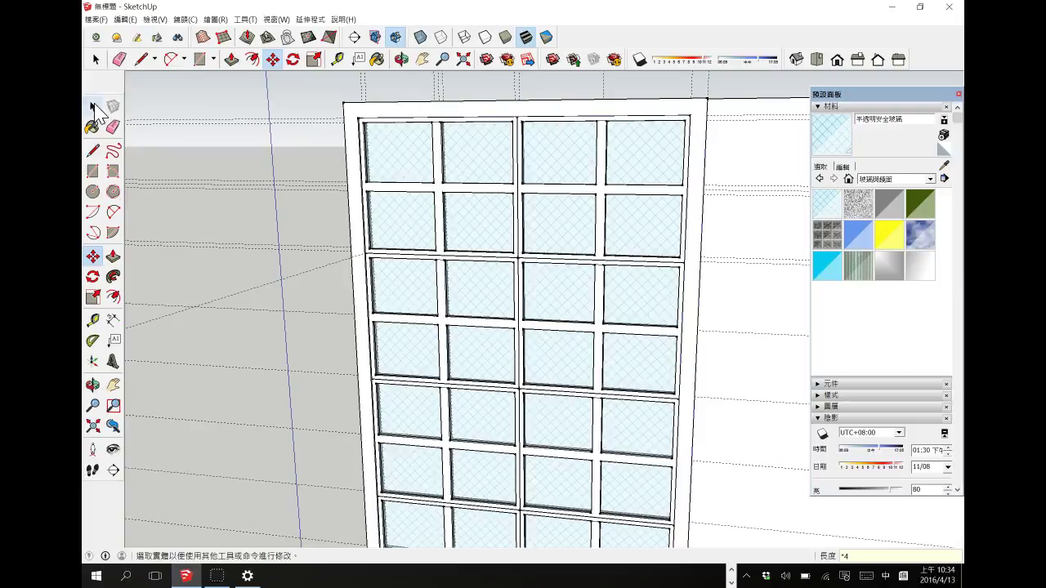
scroll(350, 141, "down", 3)
left_click_drag(297, 99, 558, 528)
right_click(524, 399)
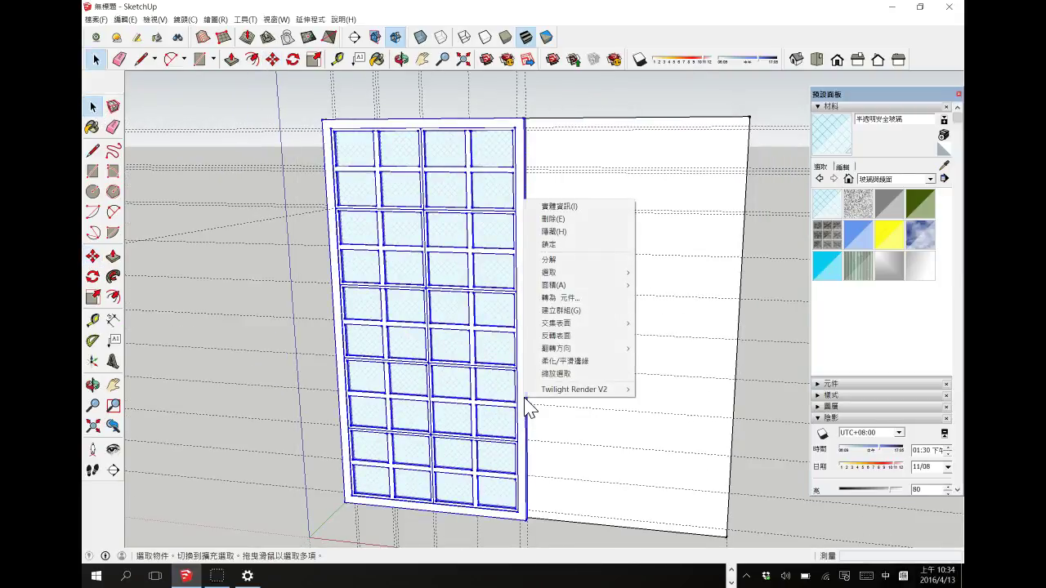
left_click(555, 310)
right_click(524, 286)
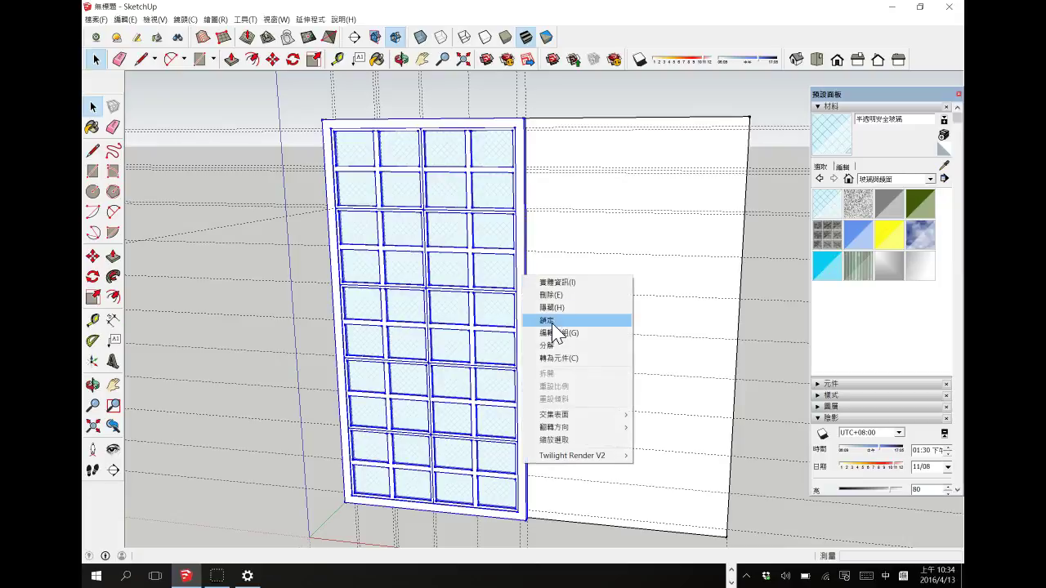
left_click(559, 358)
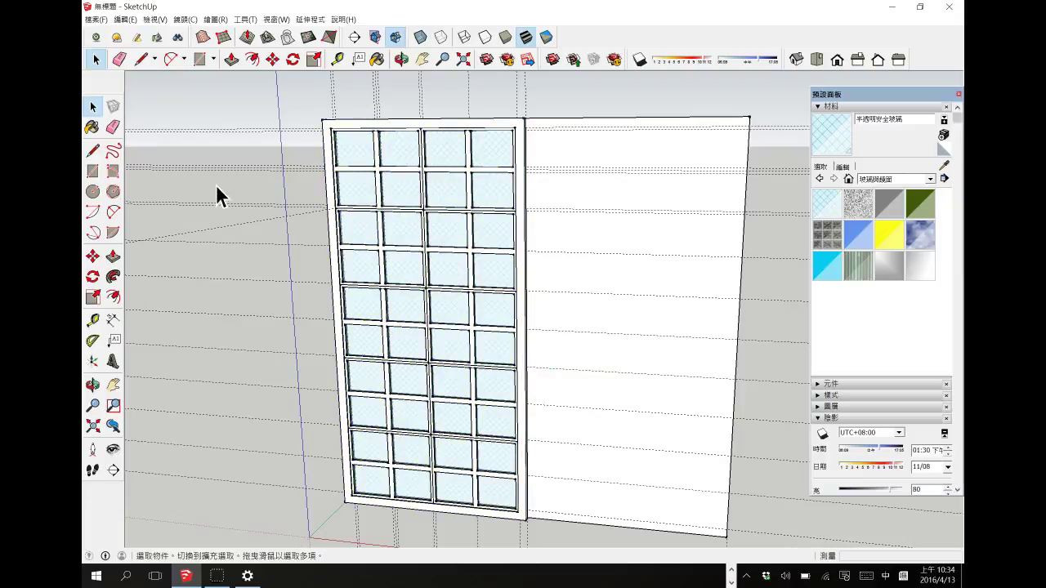
Copy the framed panel component 120 cm to the right to cover the other half of the cube's front.
left_click(336, 128)
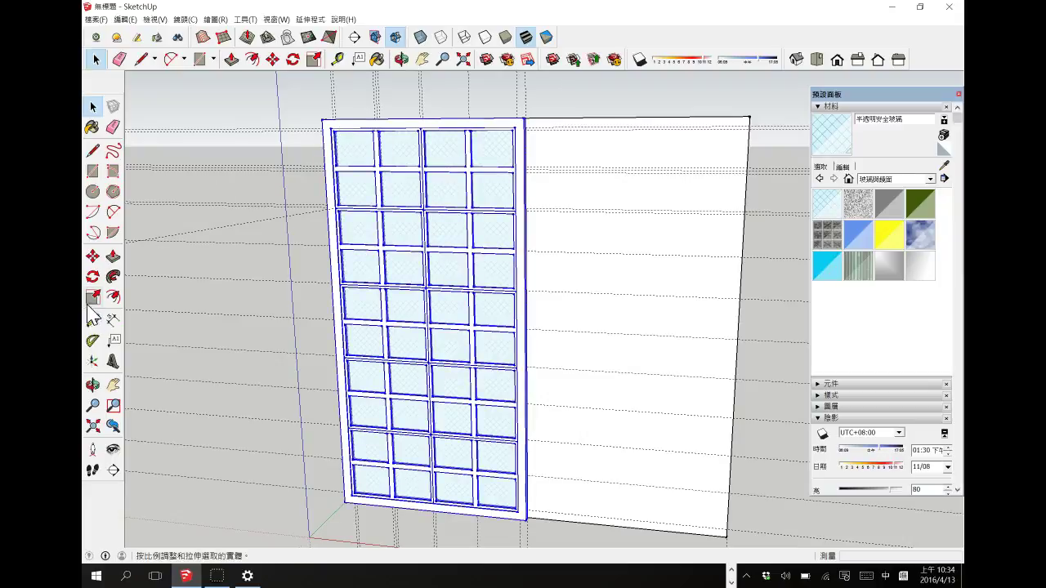
left_click(92, 256)
left_click(346, 505)
key("ctrl")
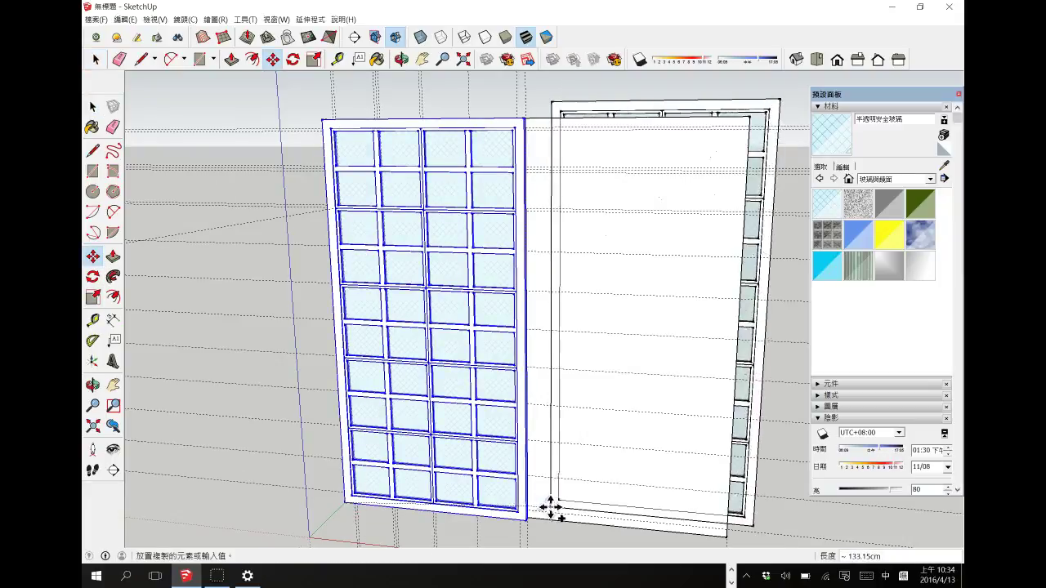
left_click(532, 520)
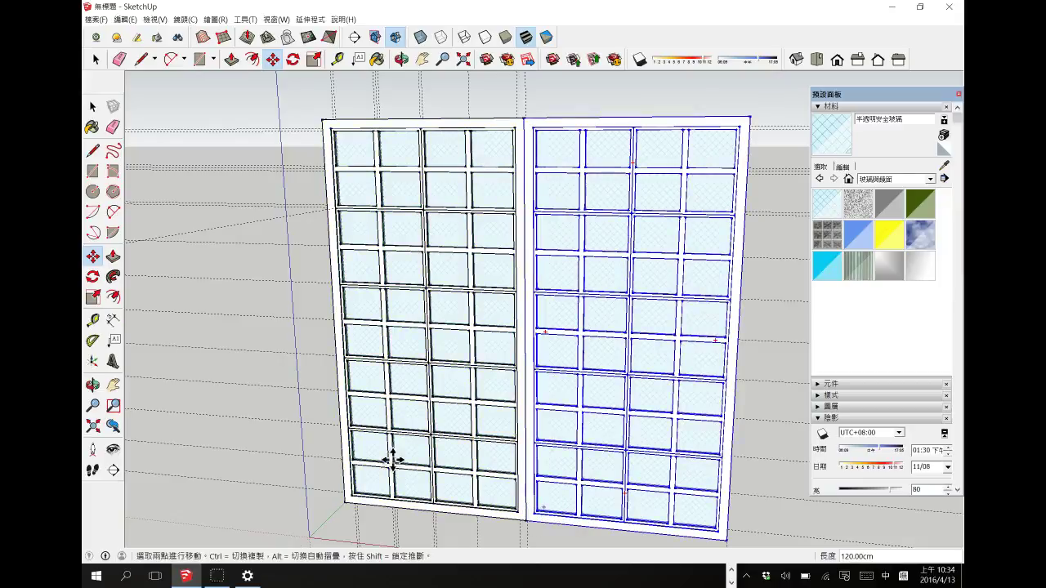
Open the right panel component and select its upper-left glazed module to check how the two panels are linked.
left_click(92, 385)
mouse_move(420, 286)
left_mouse_down()
mouse_move(423, 338)
mouse_move(318, 308)
left_mouse_up()
left_click(92, 107)
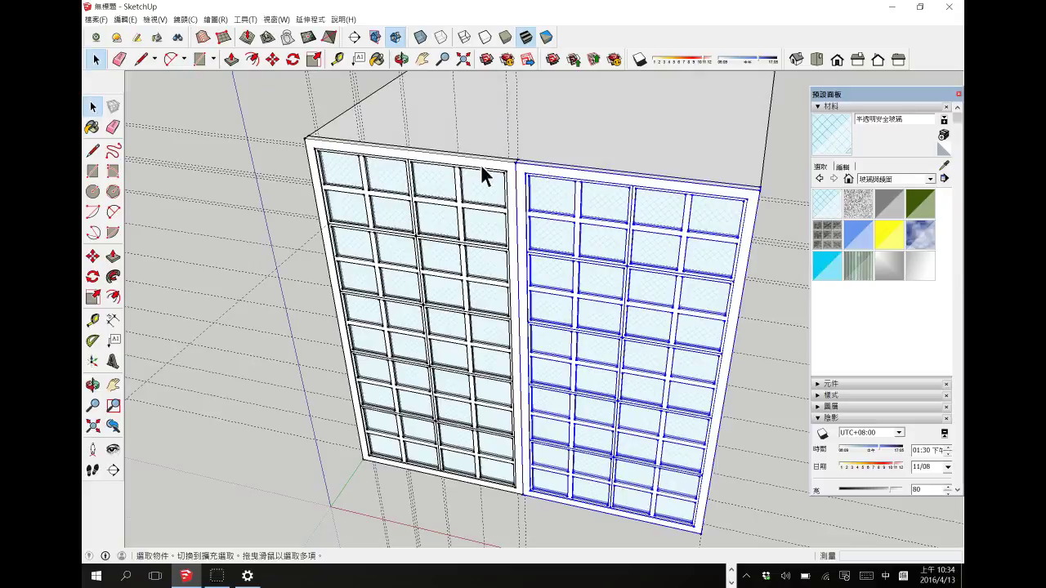
double_click(544, 168)
left_click(552, 197)
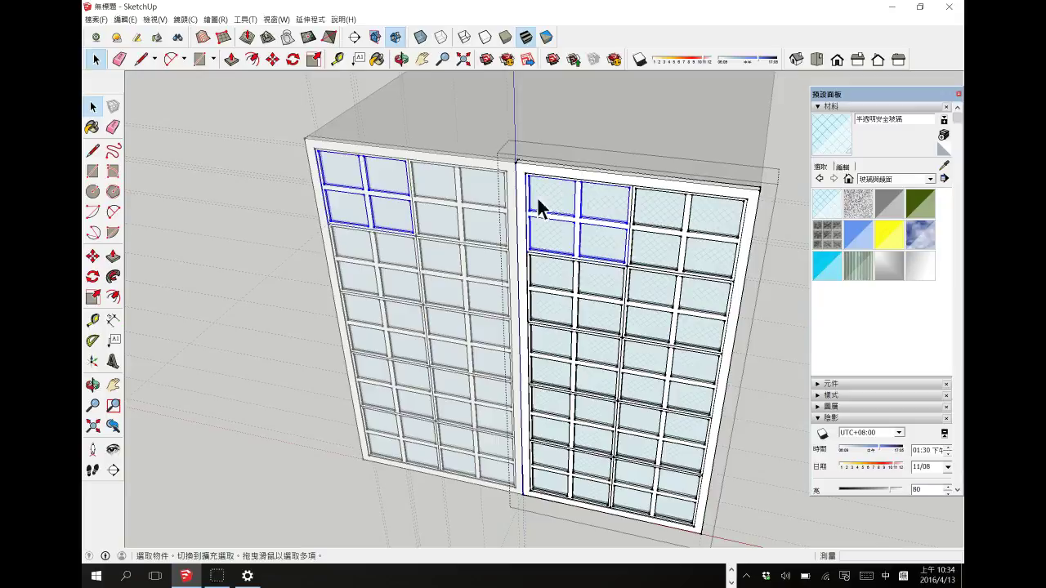
left_click(256, 130)
Copy the left panel component one panel width further left, aligning the copy's upper-right corner with the original's upper-left corner.
left_click(344, 141)
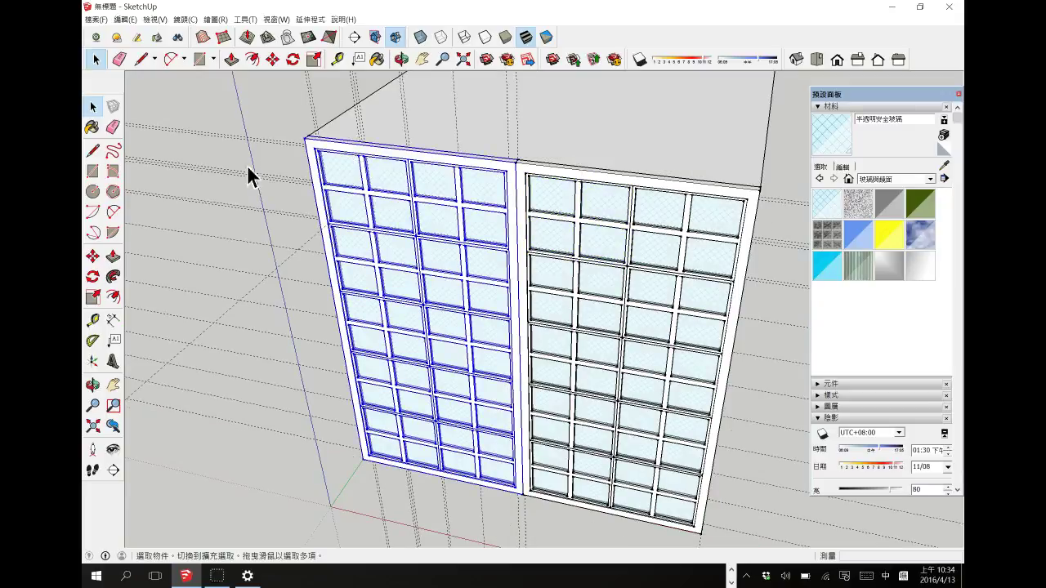
left_click(94, 258)
left_click(517, 163)
key("ctrl")
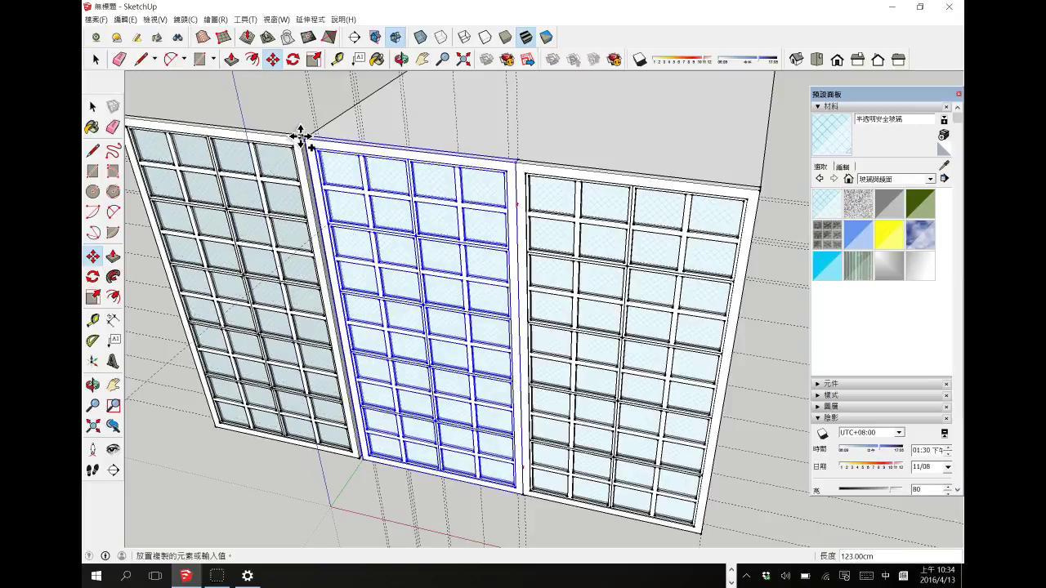
left_click(304, 135)
left_click(94, 107)
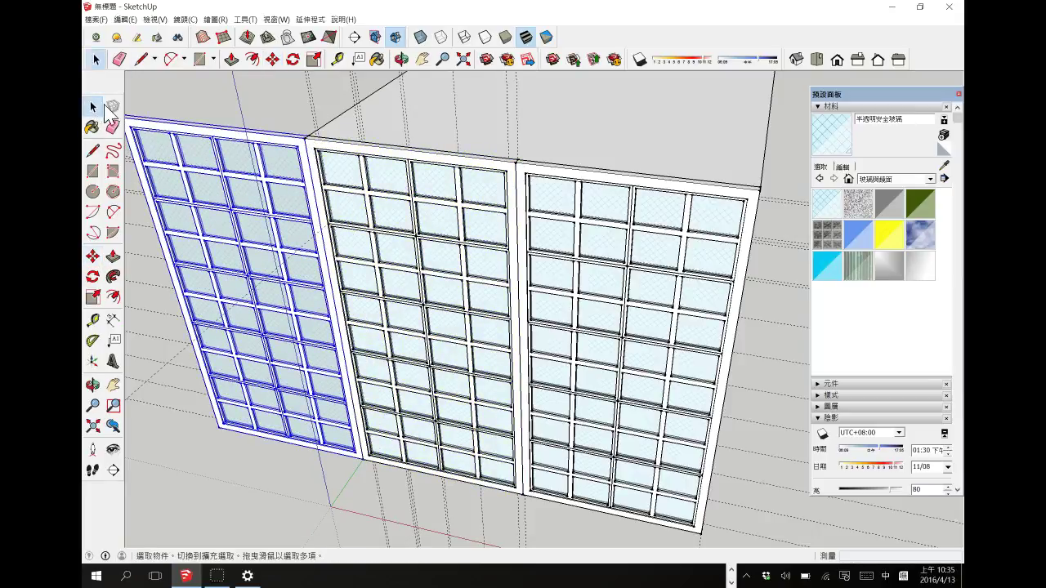
Open the right panel component for editing.
left_click(542, 169)
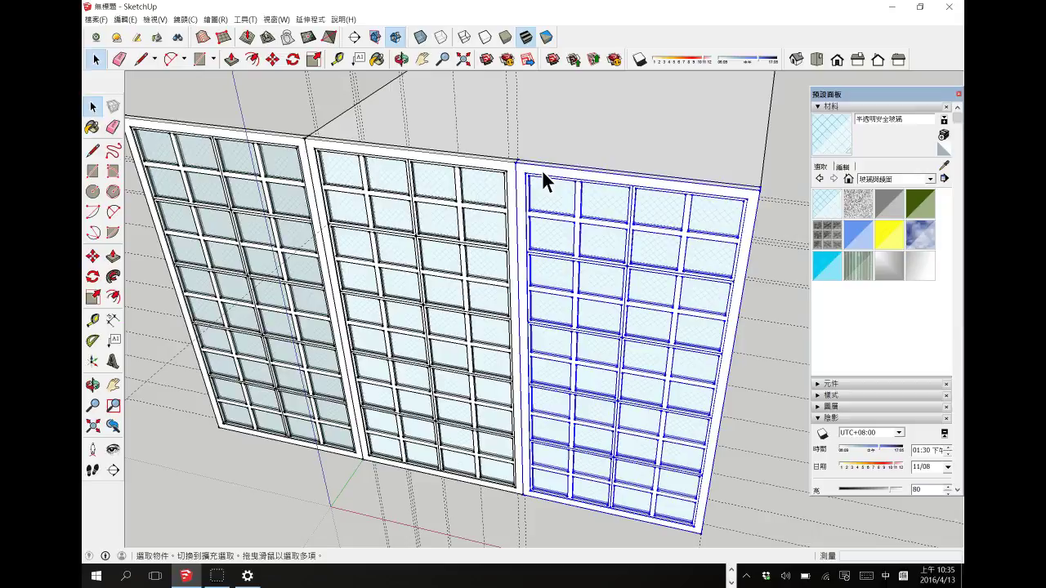
double_click(542, 169)
left_click(843, 167)
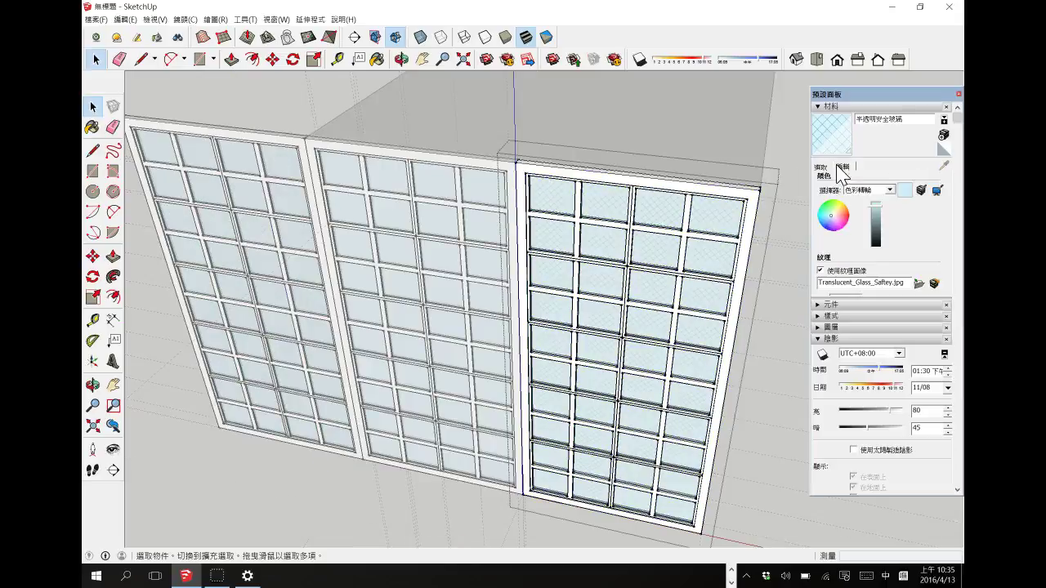
left_click(891, 189)
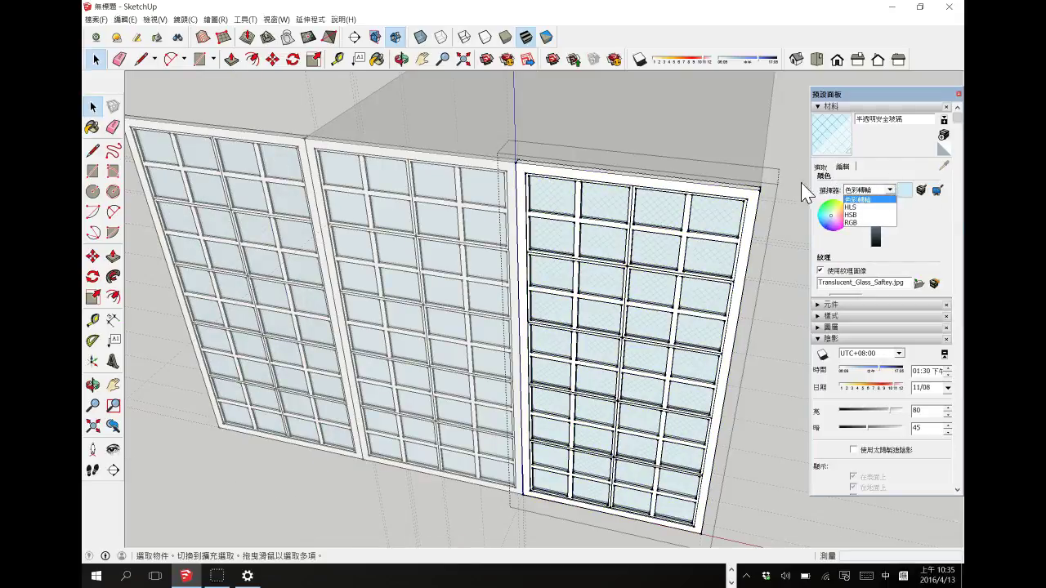
left_click(866, 206)
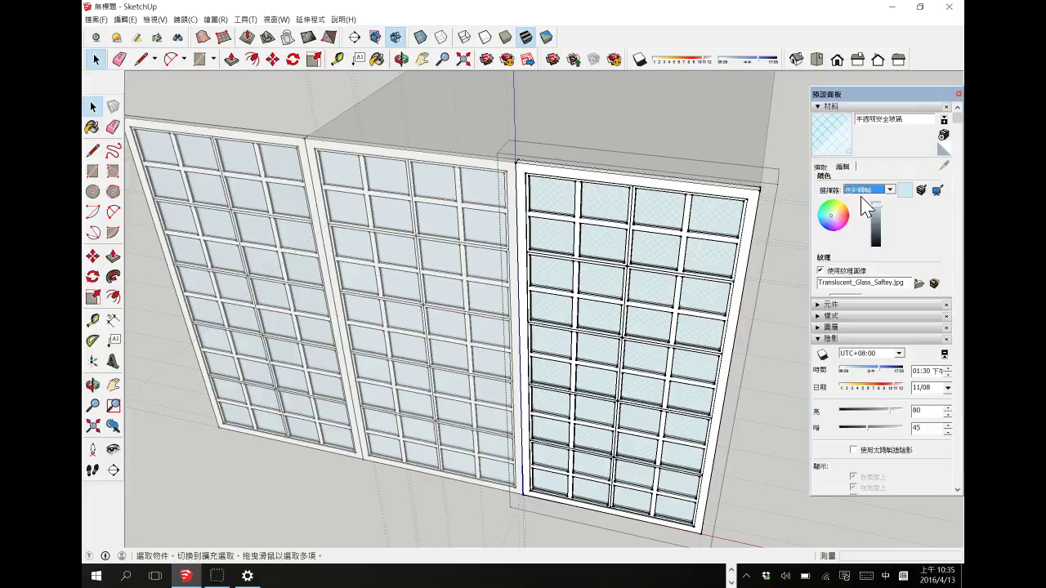
left_click(822, 168)
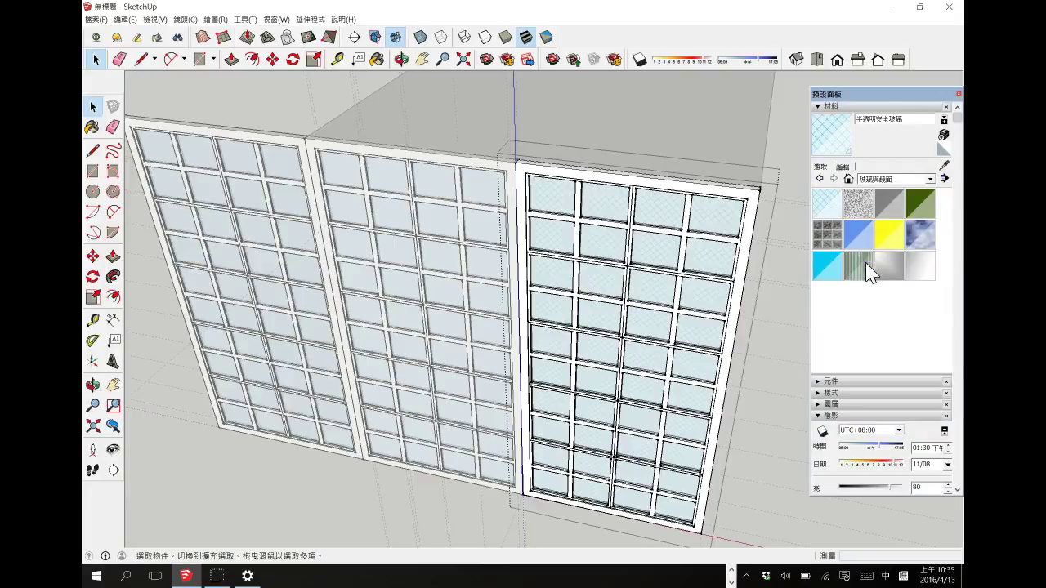
Paint the outer frame of the open panel component with the wood material 木地板.
left_click(931, 179)
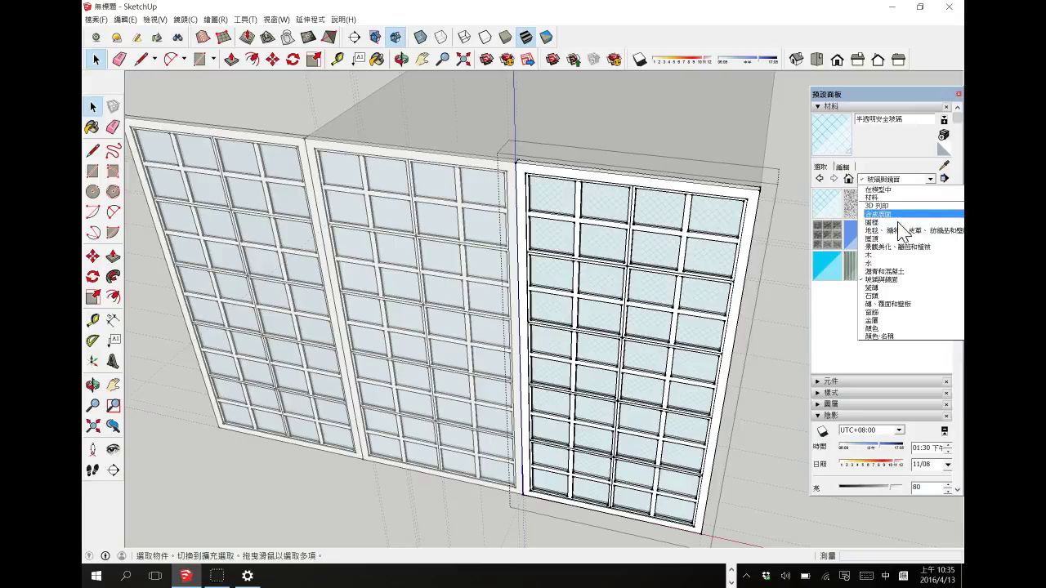
left_click(891, 255)
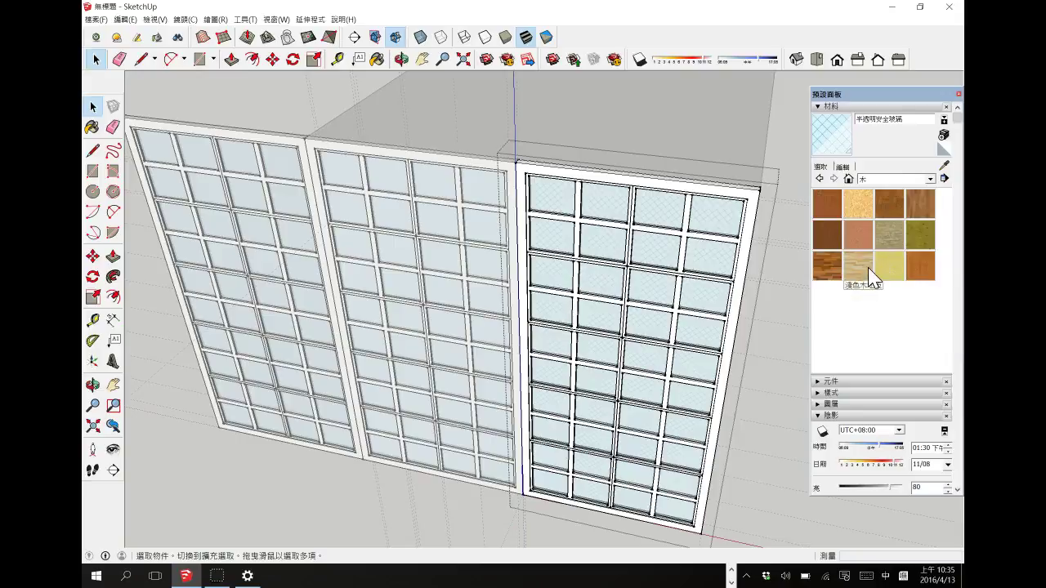
left_click(923, 214)
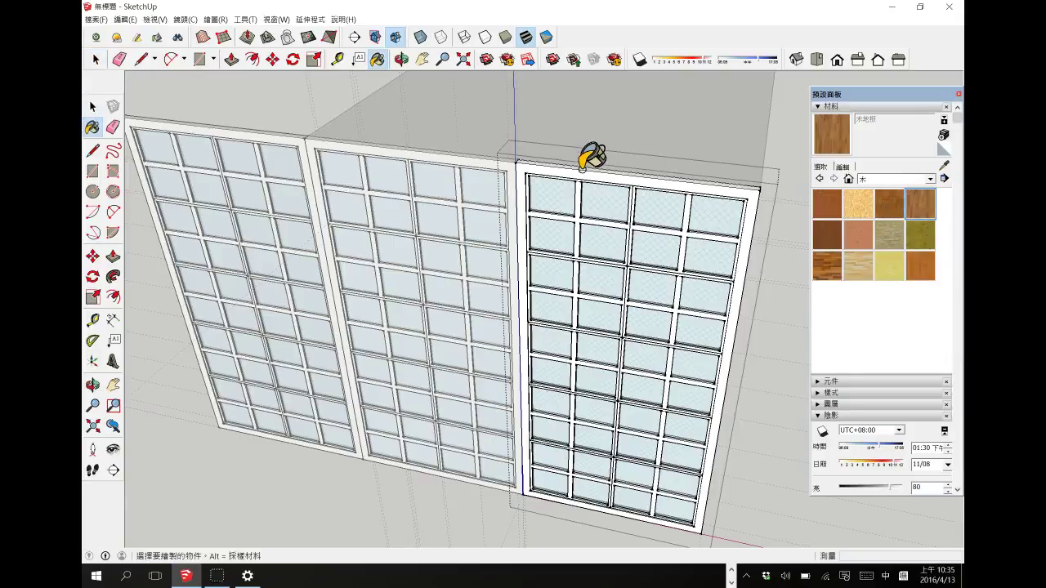
left_click(582, 166)
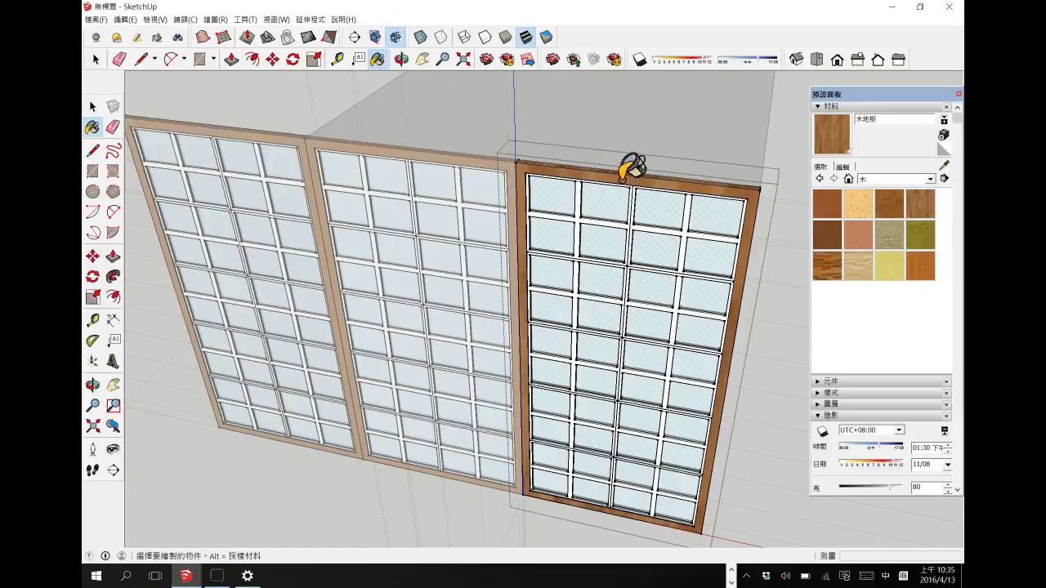
Paint the bars of the panel's upper-left and upper-right modules with the wood material 木地板, and close the component.
left_click(580, 217)
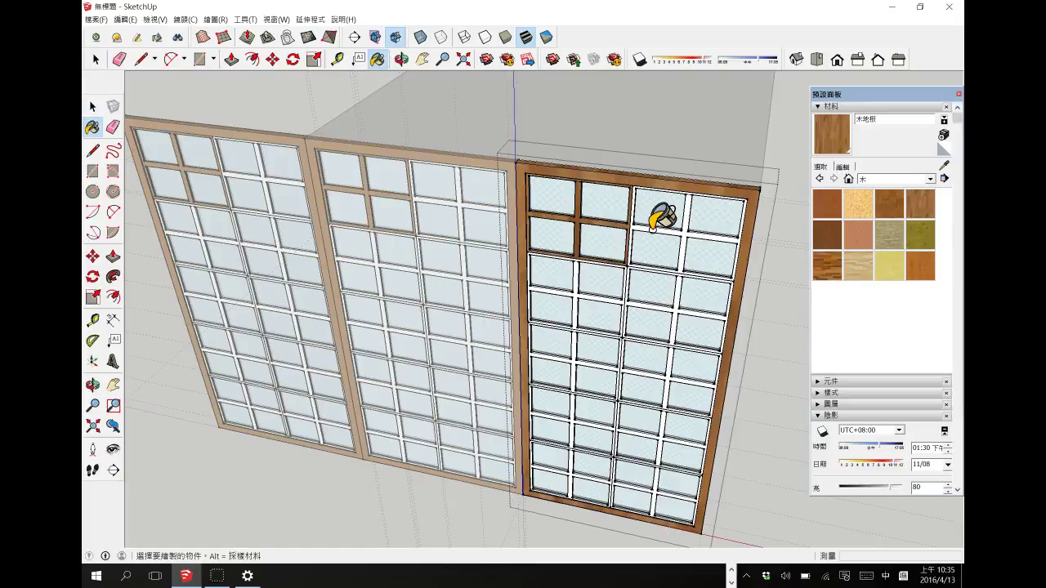
left_click(652, 229)
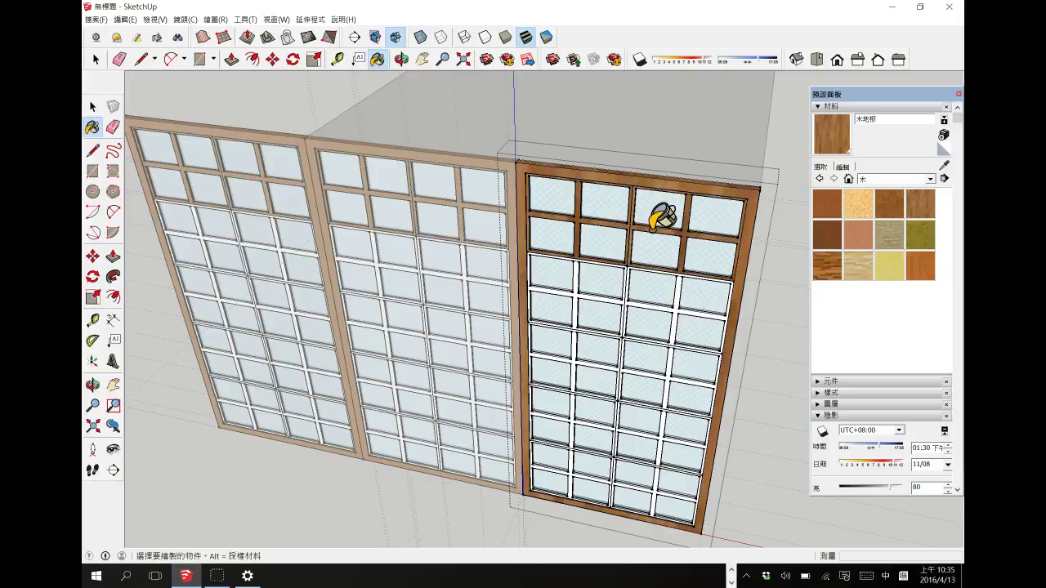
left_click(93, 107)
left_click(360, 85)
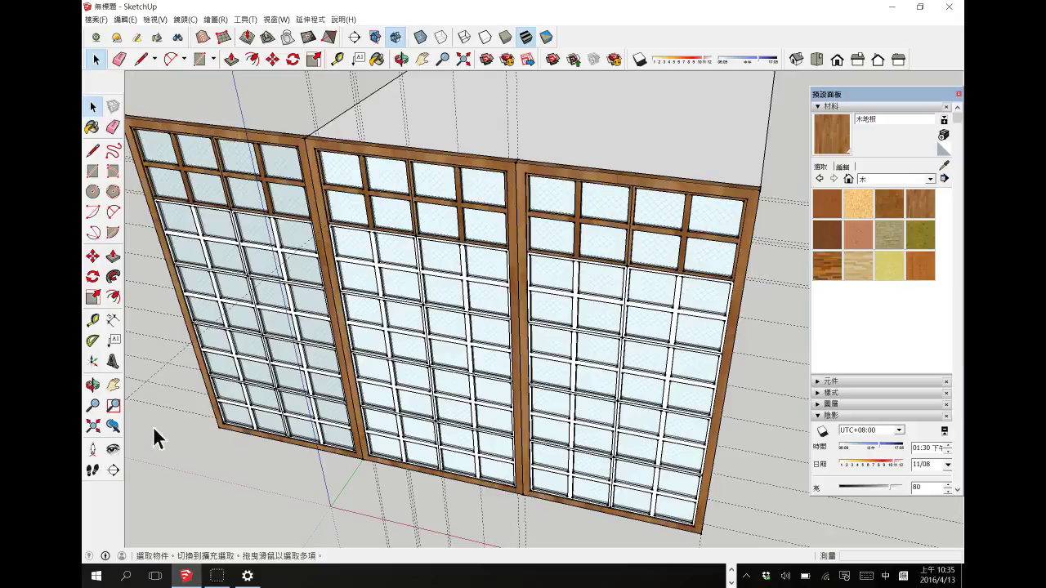
Copy the right panel 240 cm straight up so it stands on the cube's upper front corner.
left_click(92, 385)
left_click_drag(269, 345, 507, 190)
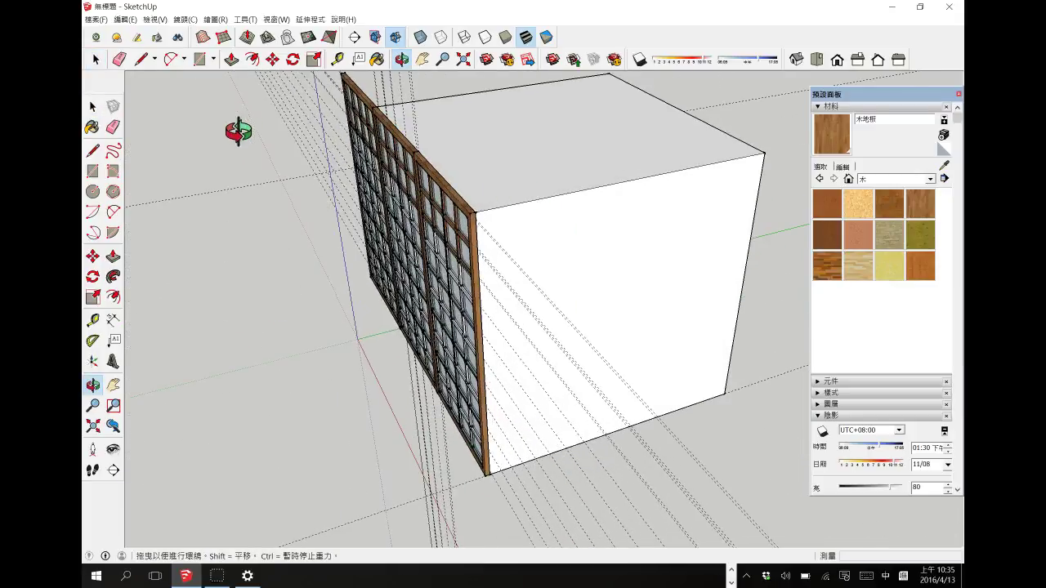
key("space")
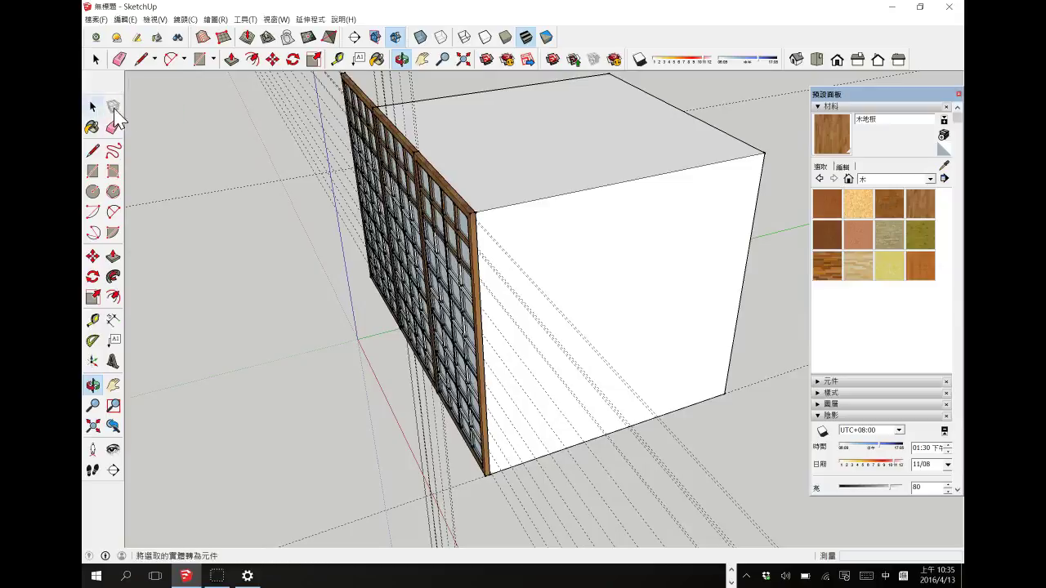
left_click(469, 214)
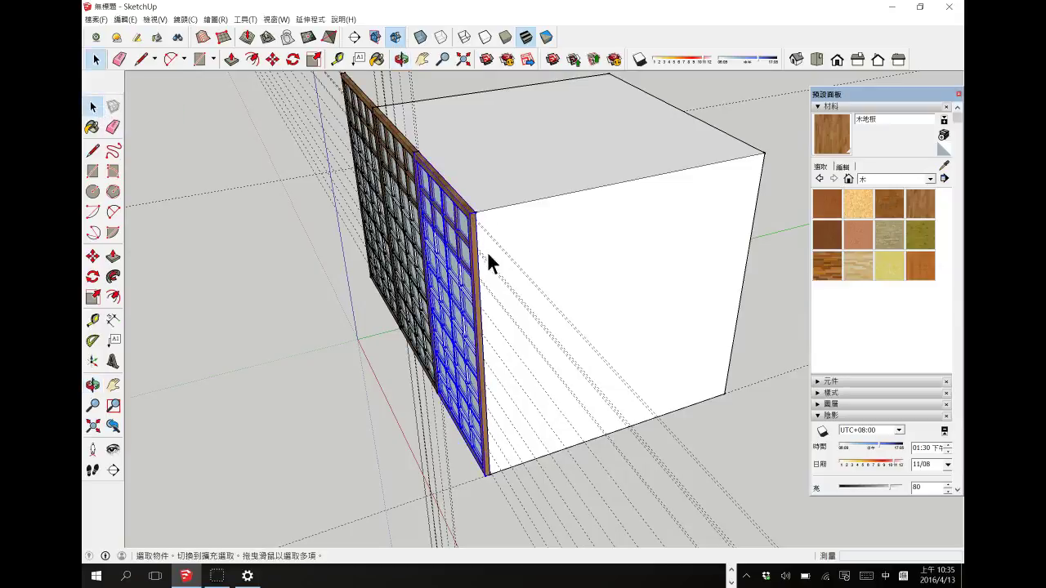
left_click(94, 258)
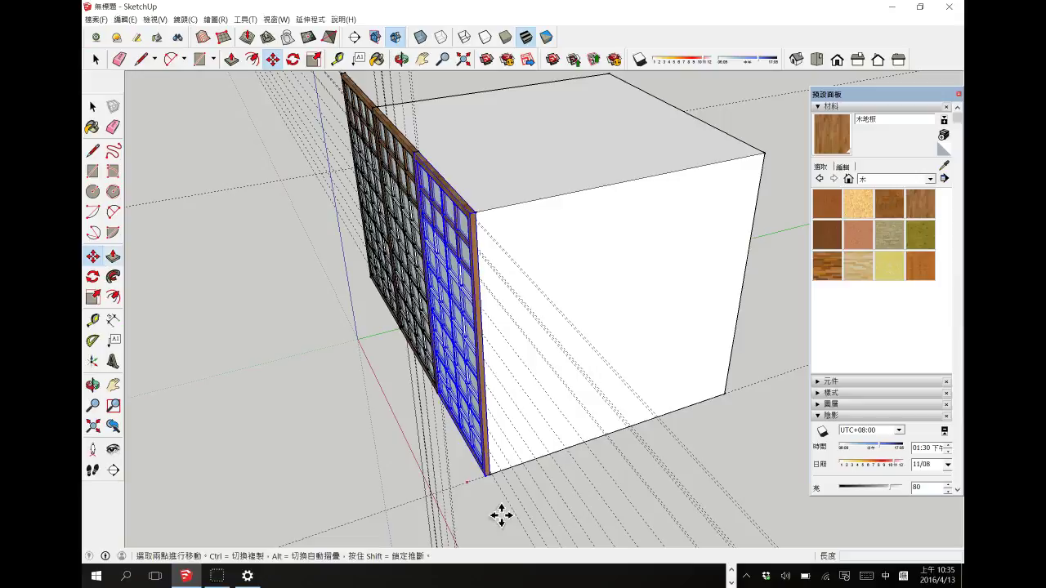
left_click(487, 474)
key("ctrl")
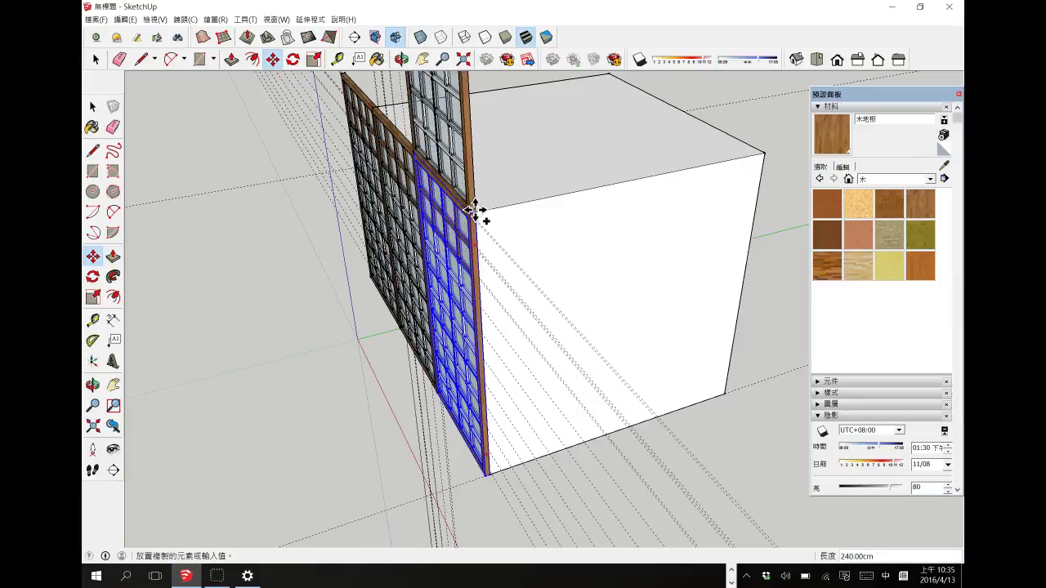
left_click(474, 205)
Copy the raised panel along the cube's top side edge to the back corner, and divide the distance with /5 into evenly spaced copies.
scroll(357, 350, "down", 2)
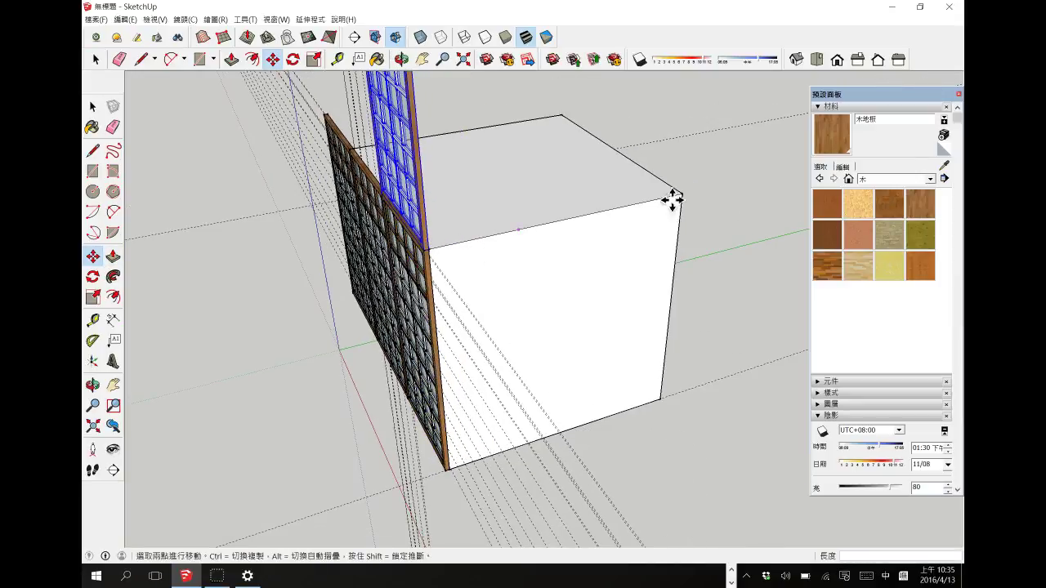
left_click(435, 247)
key("ctrl")
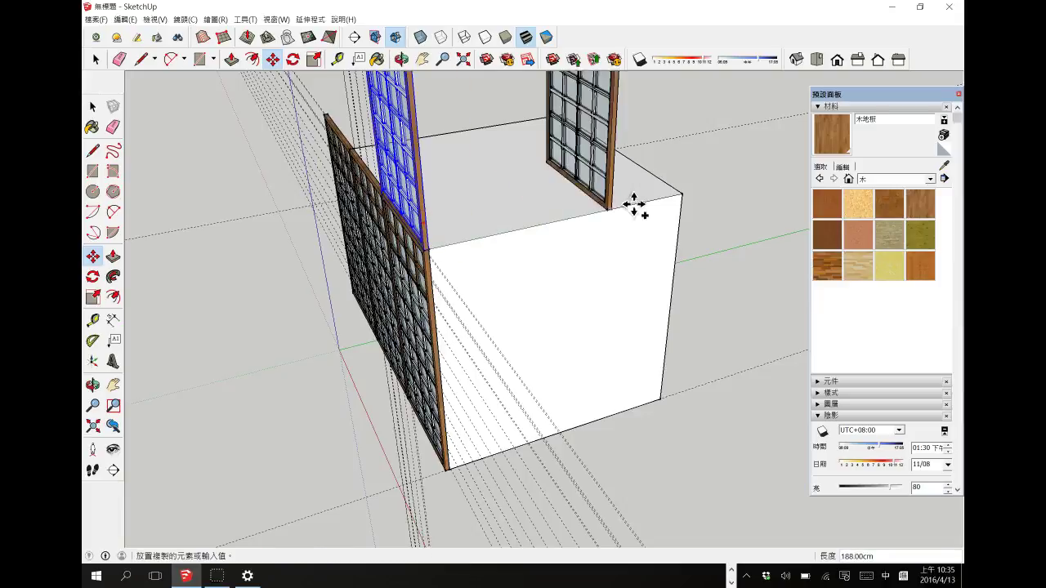
left_click(679, 193)
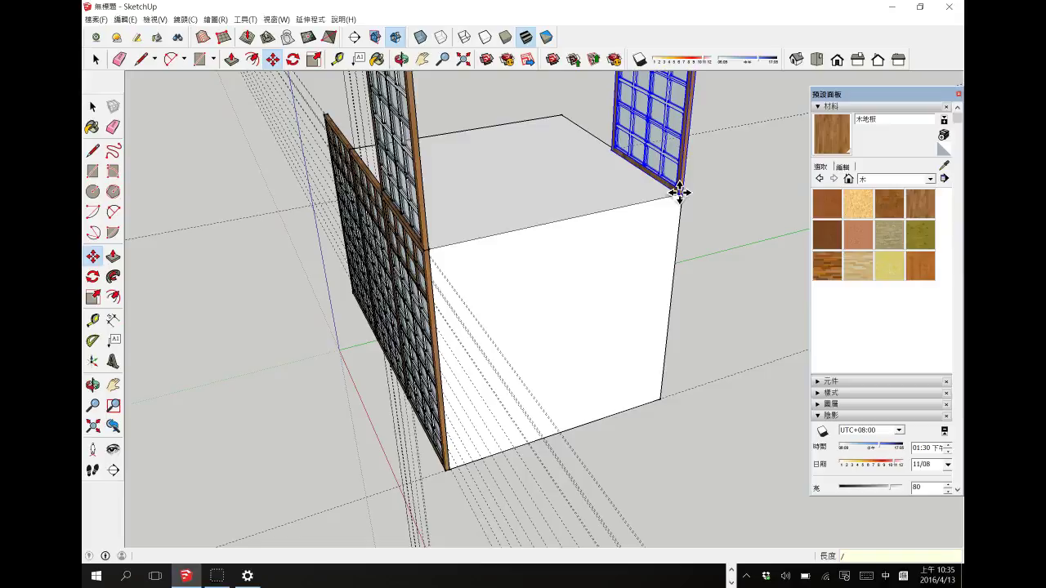
key("Return")
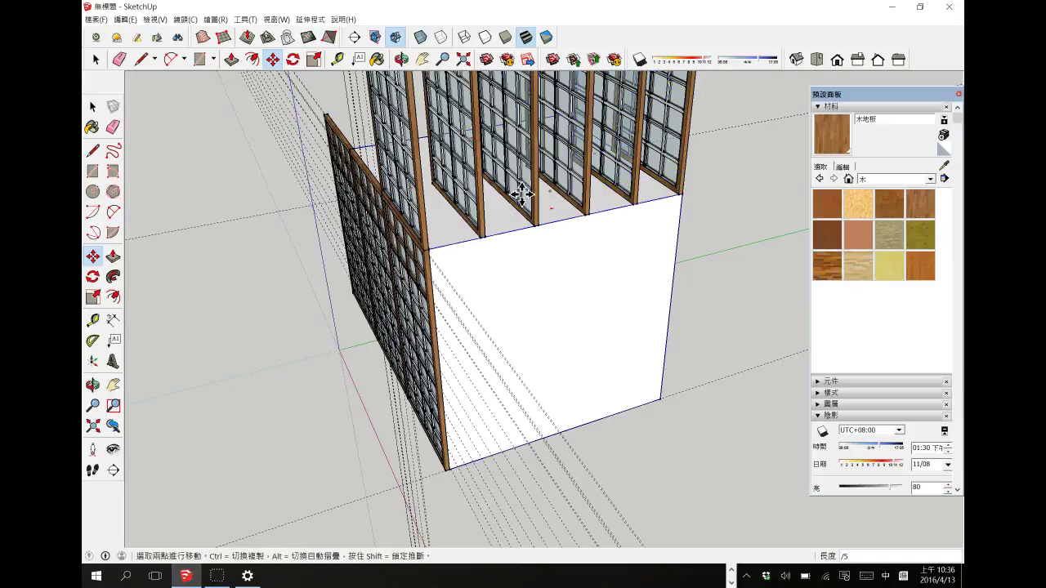
left_click(560, 210)
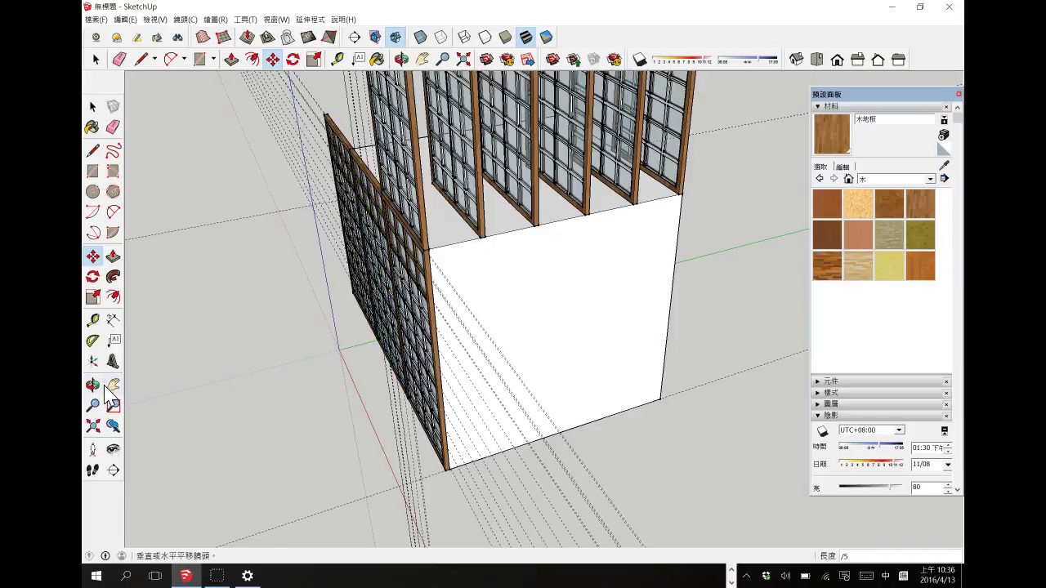
Copy the rearmost raised panel down onto the ground guide line behind the cube, about 275 cm away.
key("o")
left_click_drag(449, 369, 411, 427)
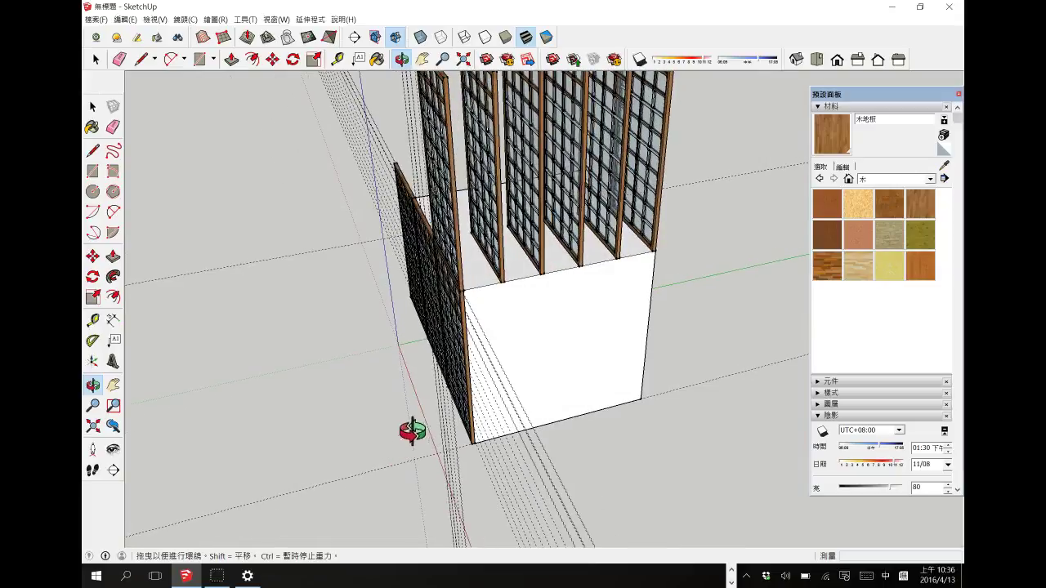
left_click(92, 107)
left_click(657, 241)
left_click(92, 256)
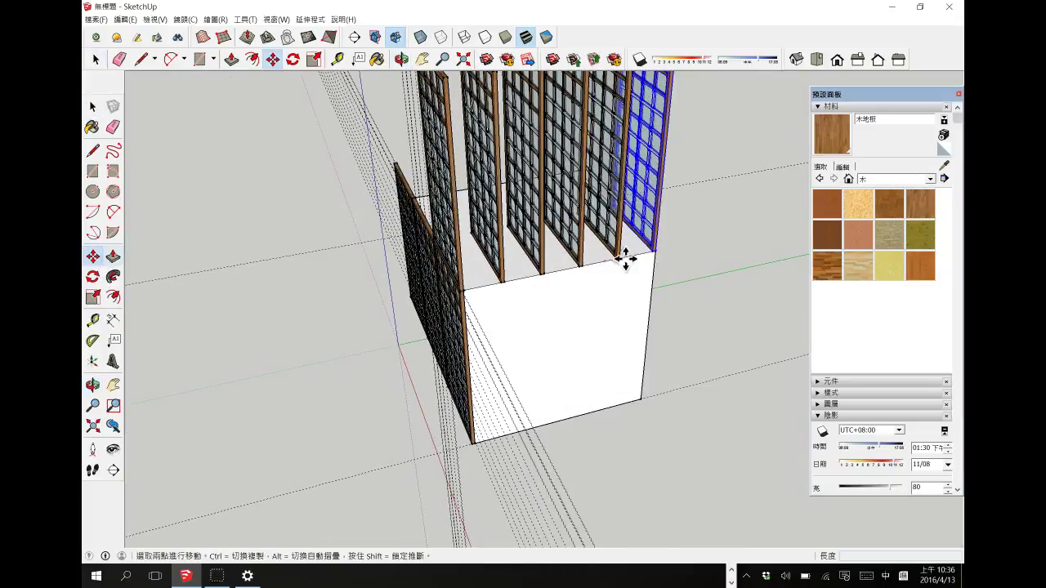
key("ctrl")
left_click(658, 252)
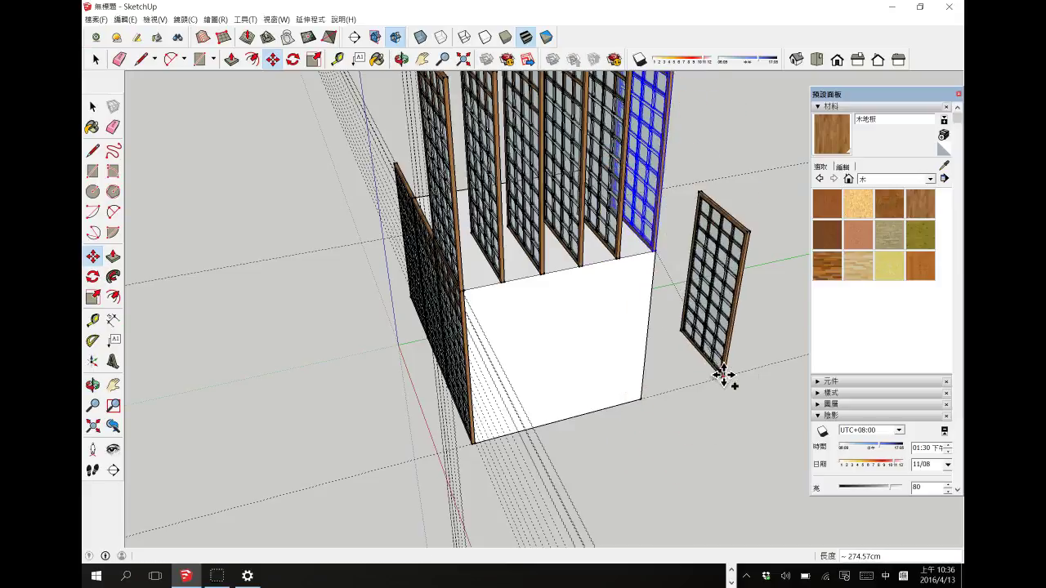
left_click(724, 375)
Copy the ground panel about 50 cm further along the guide line, and multiply it with *9 into a row of nine copies.
scroll(274, 357, "down", 3)
scroll(701, 338, "up", 4)
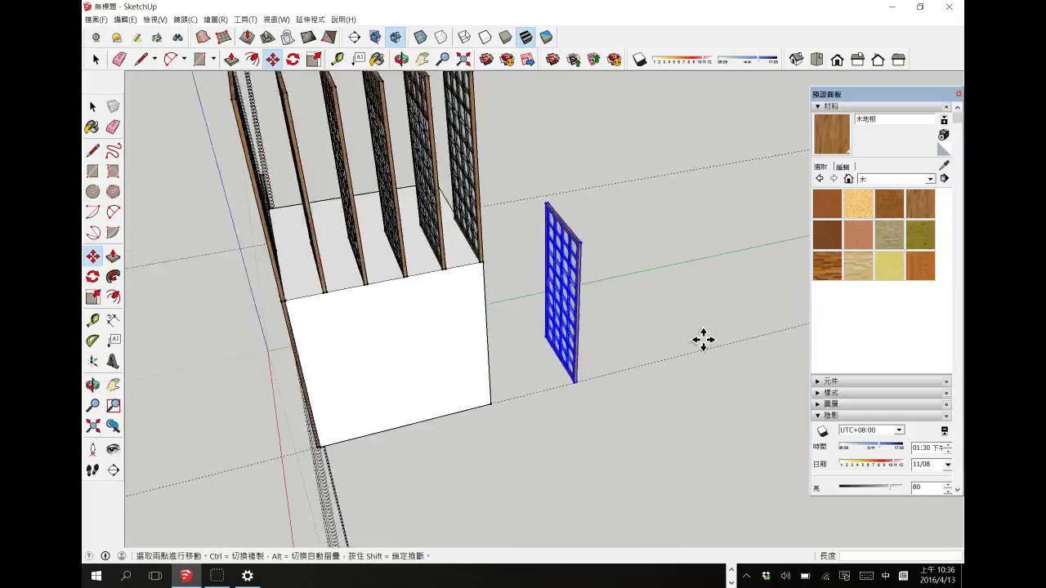
scroll(703, 338, "up", 5)
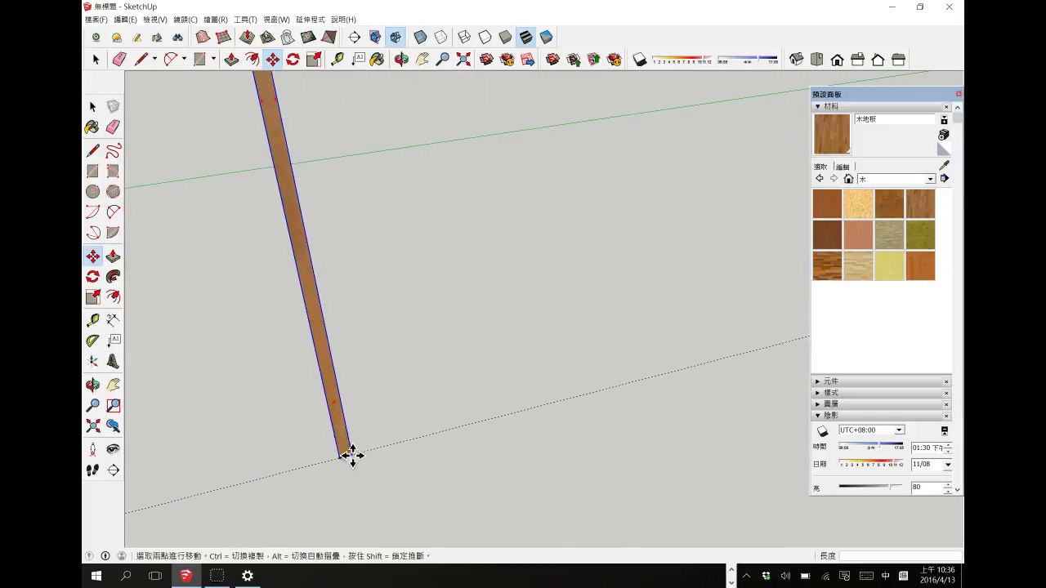
left_click(351, 454)
key("ctrl")
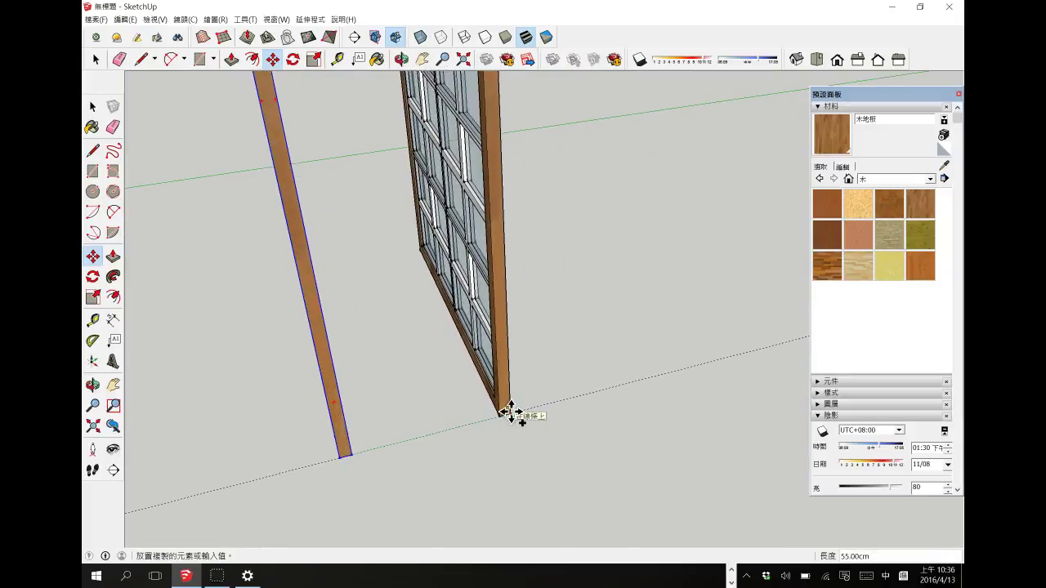
left_click(511, 413)
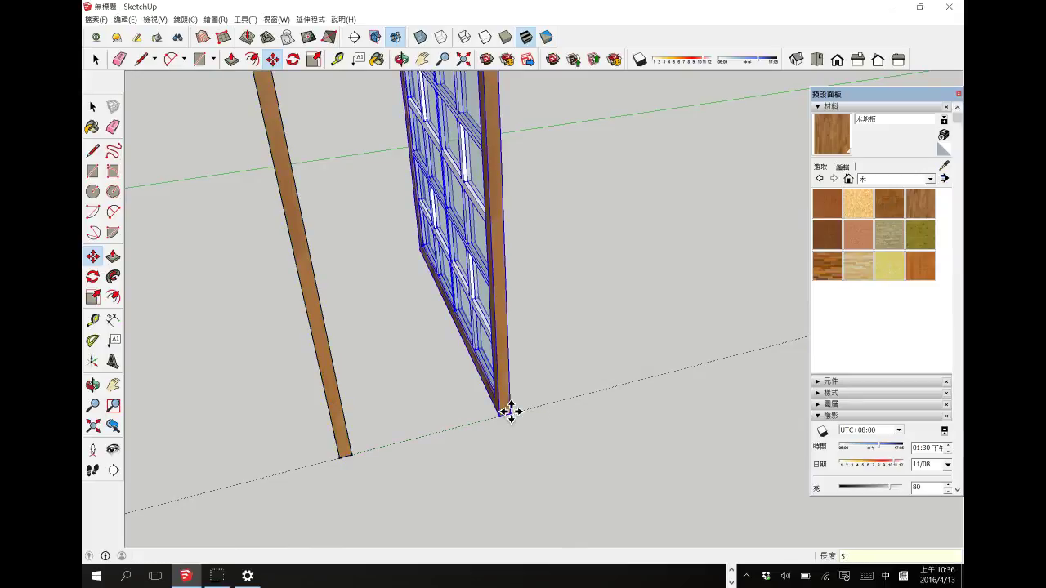
key("Return")
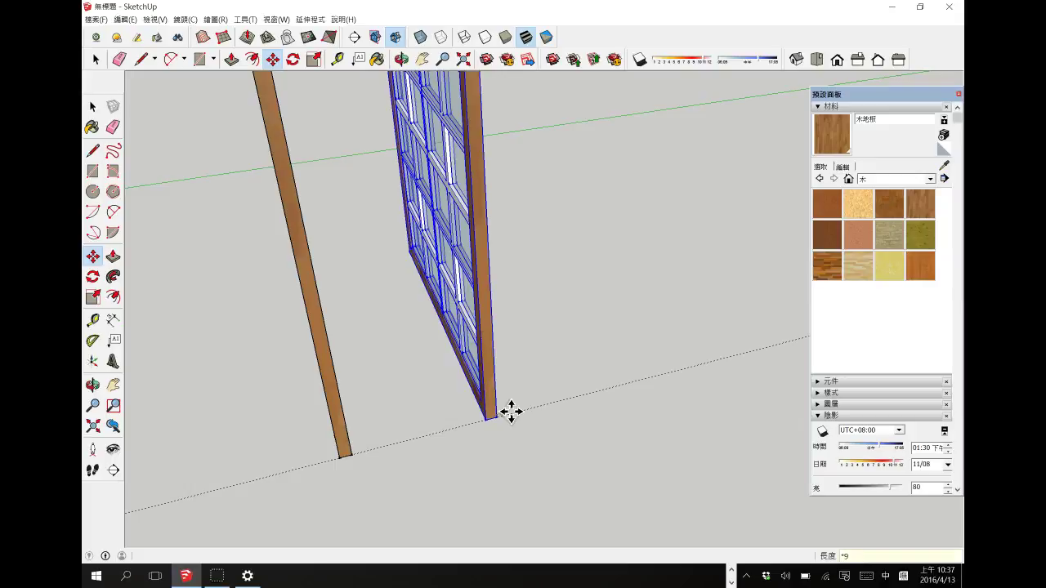
key("Return")
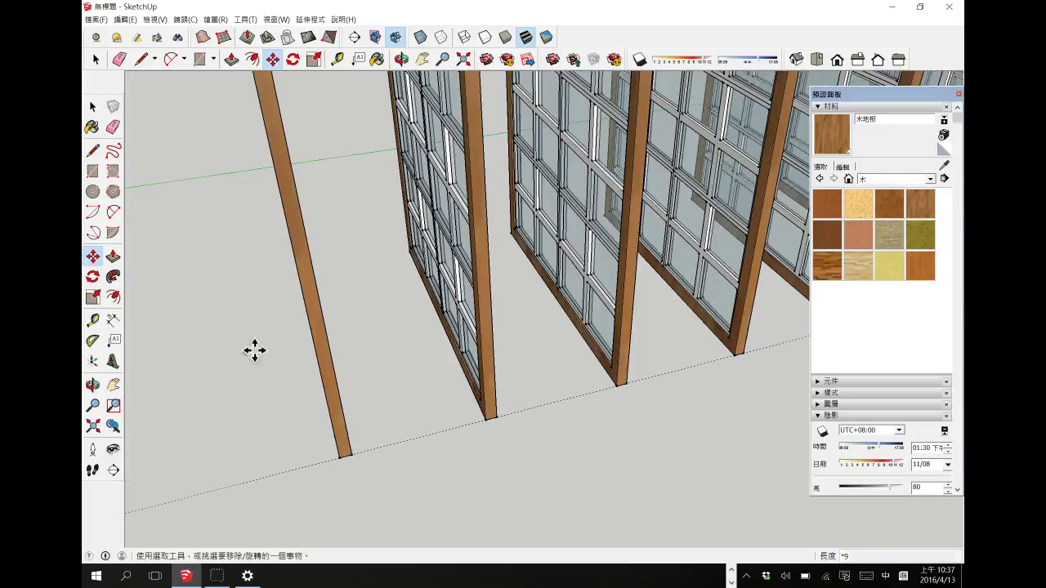
Examine the spacing of the multiplied panel row from several angles, and compare it with the divided panels on top of the cube.
scroll(254, 351, "down", 3)
scroll(383, 270, "down", 2)
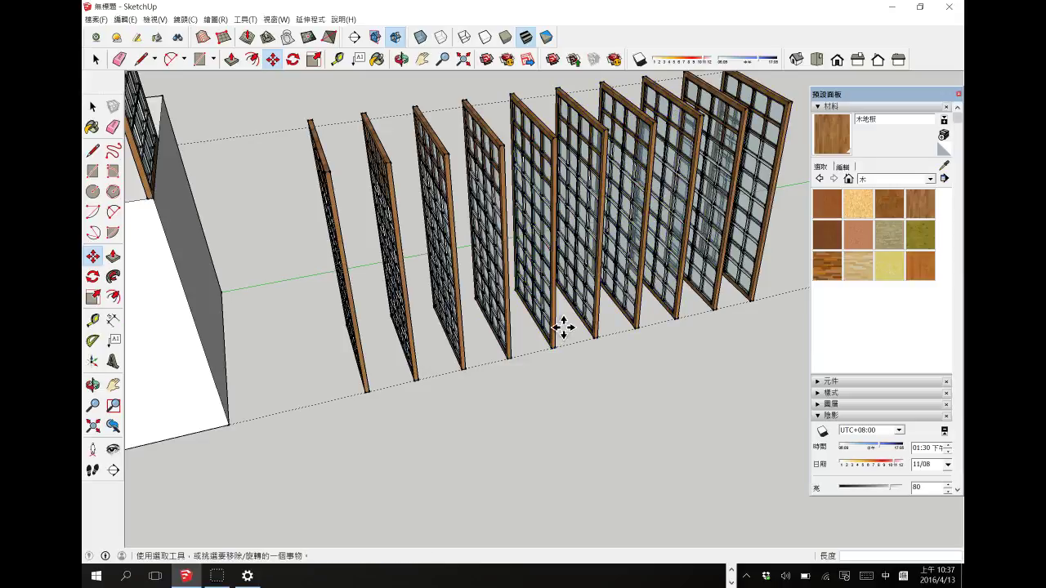
left_click(92, 385)
left_click_drag(465, 403, 572, 368)
scroll(482, 168, "up", 5)
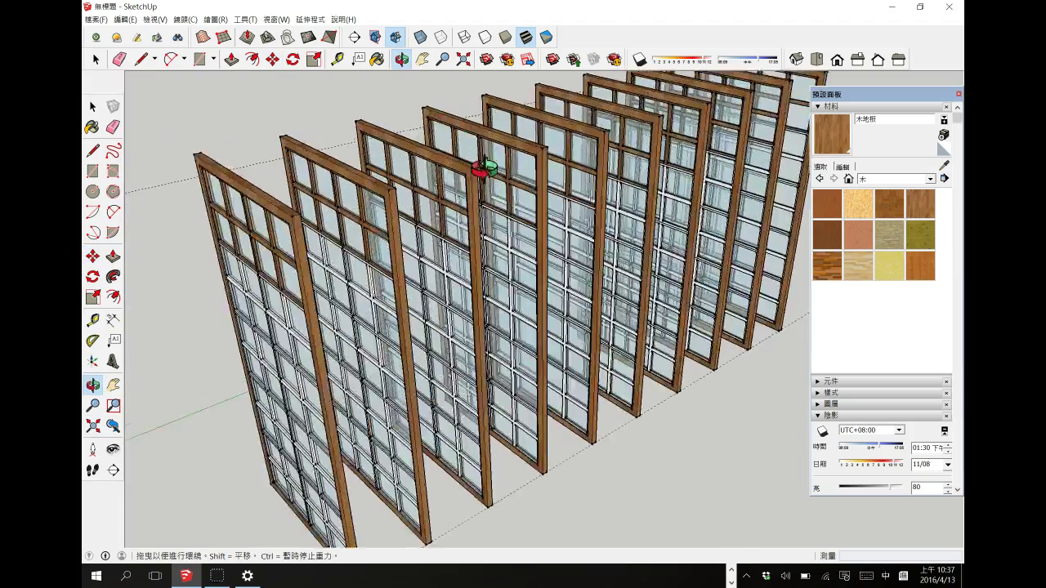
scroll(466, 205, "down", 5)
left_click_drag(466, 205, 336, 313)
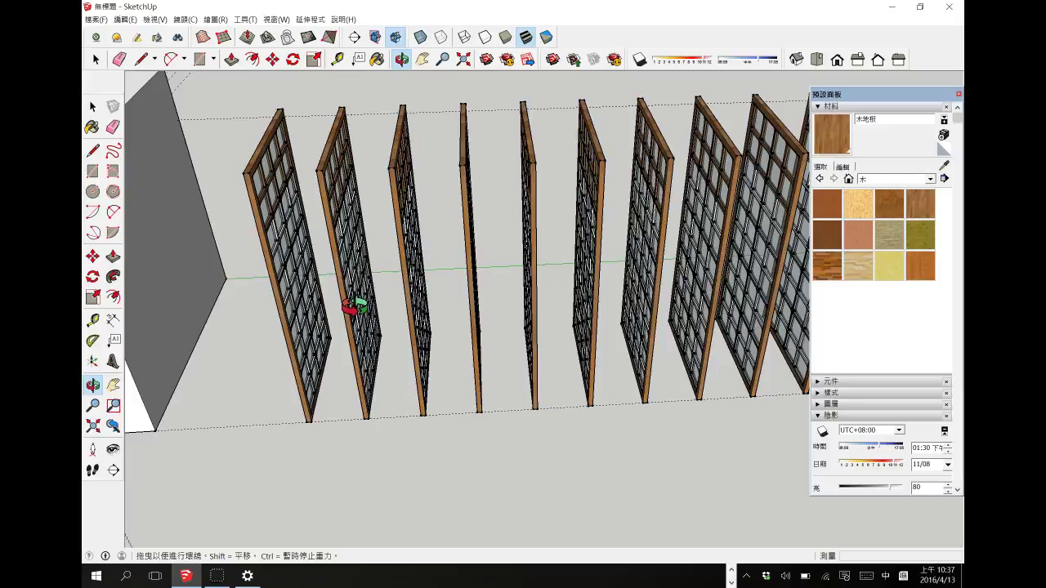
left_click_drag(310, 304, 487, 282)
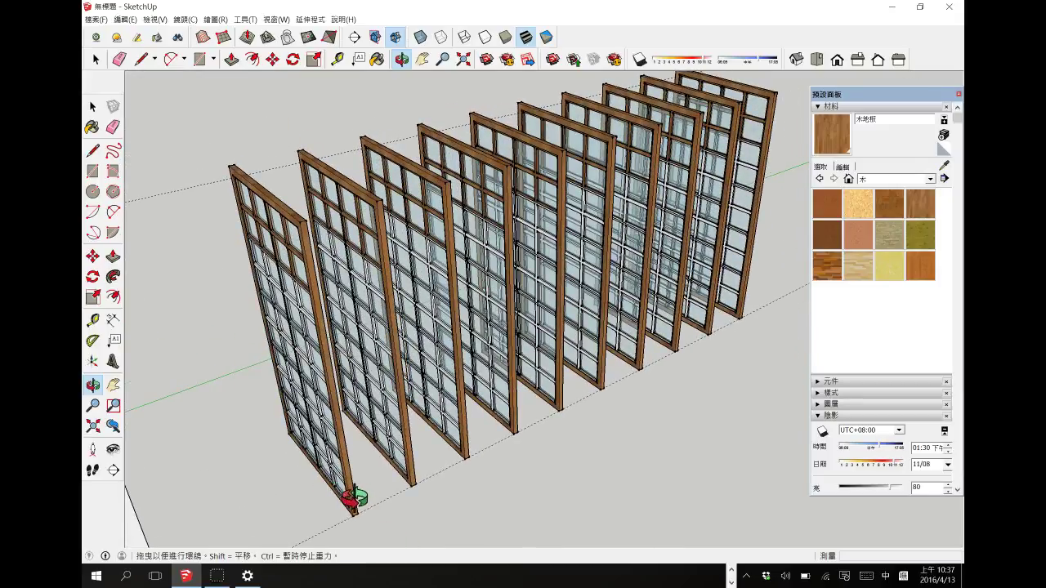
scroll(535, 376, "down", 3)
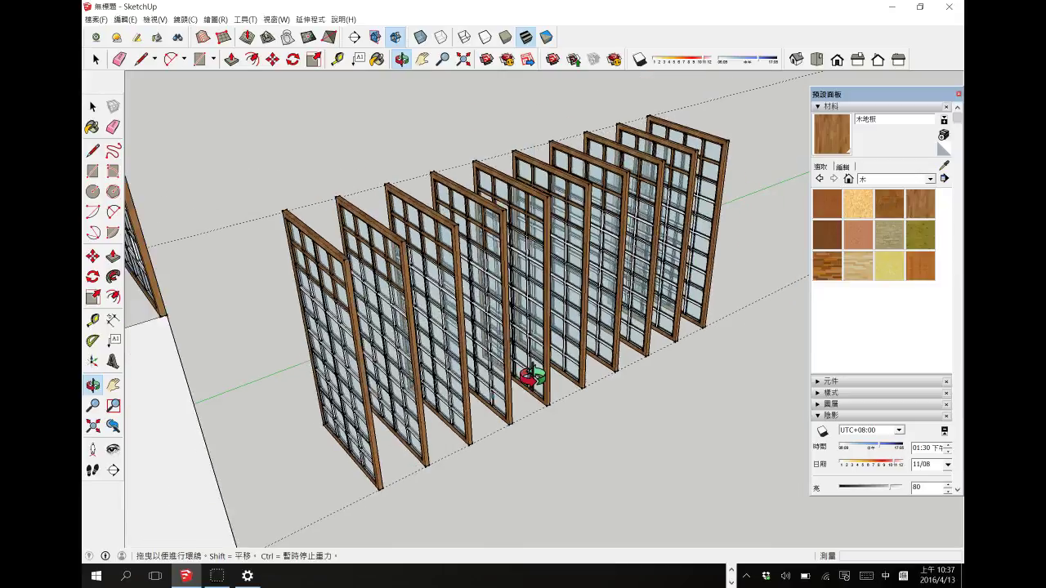
left_click_drag(536, 346, 262, 350)
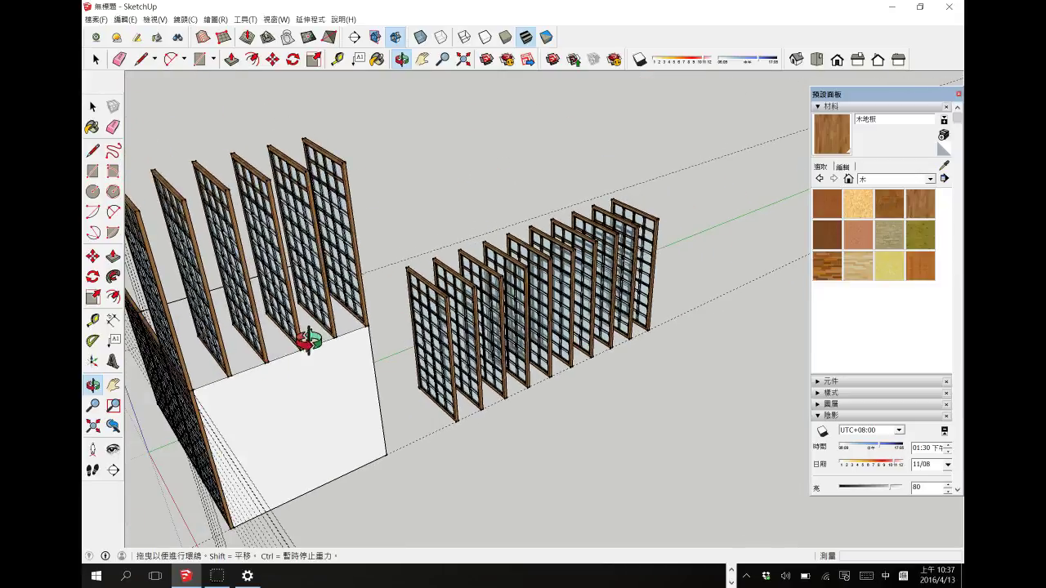